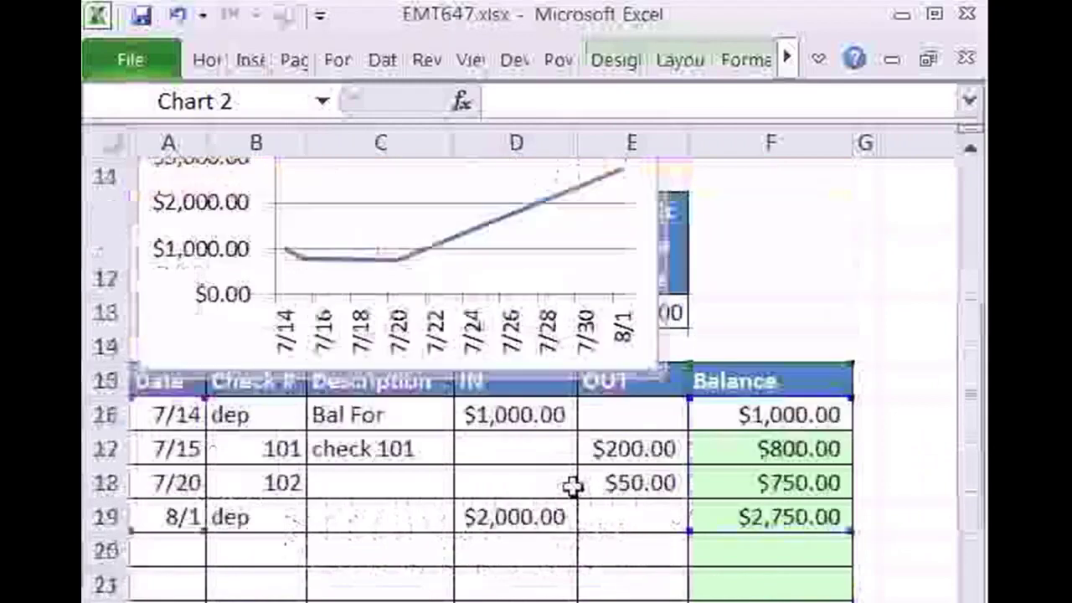
- Add a register entry in row 20 dated 8/2 with check number 103 and an OUT amount of 1500
{"action": "left_click", "coordinate": [189, 551]}
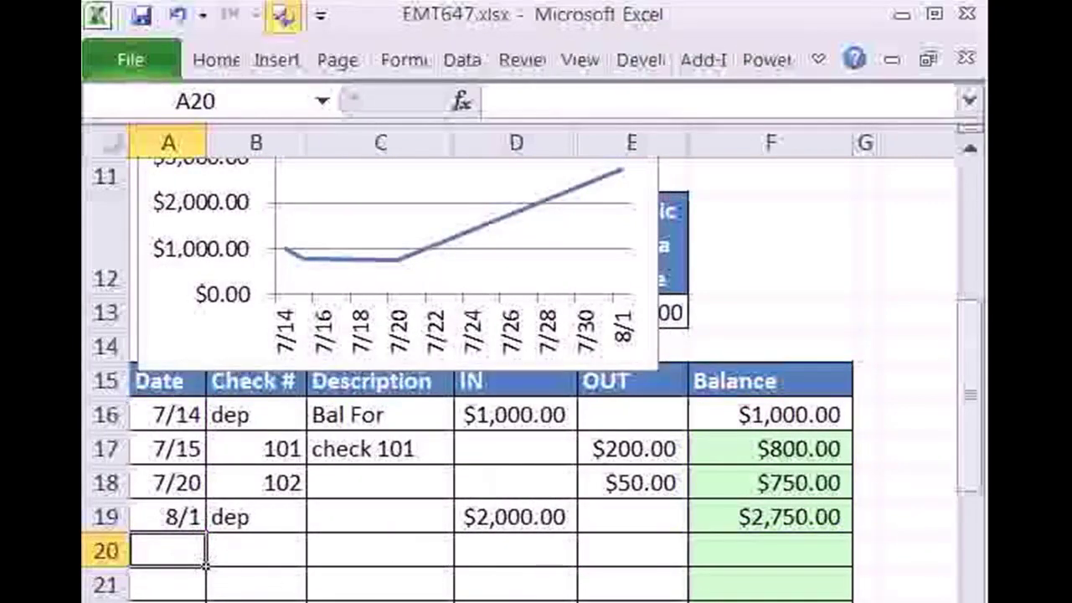
{"action": "type", "text": "8/2/"}
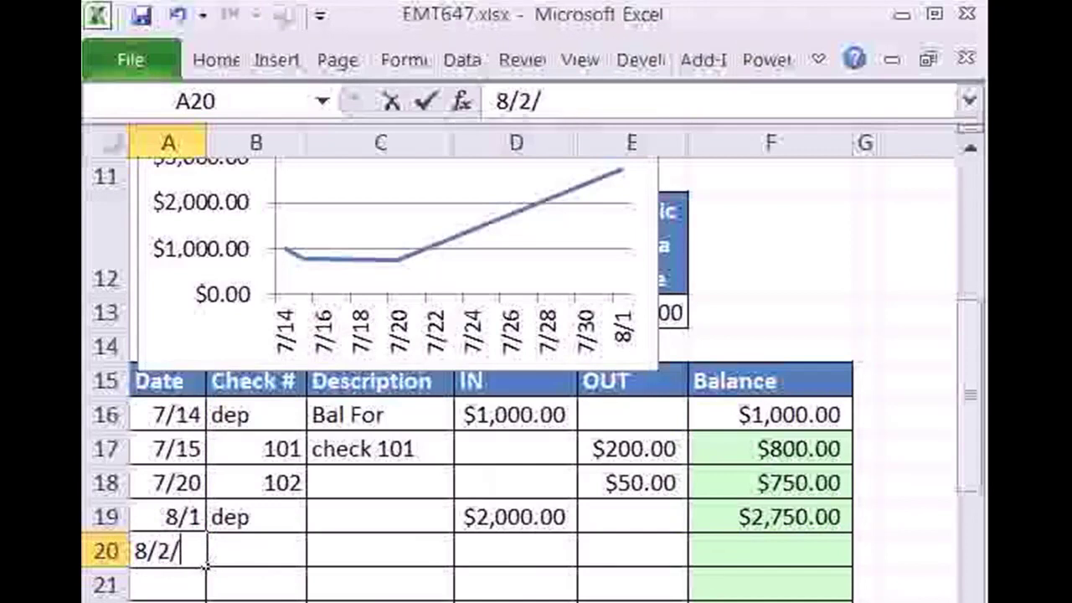
{"action": "key", "text": "BackSpace"}
{"action": "key", "text": "Tab"}
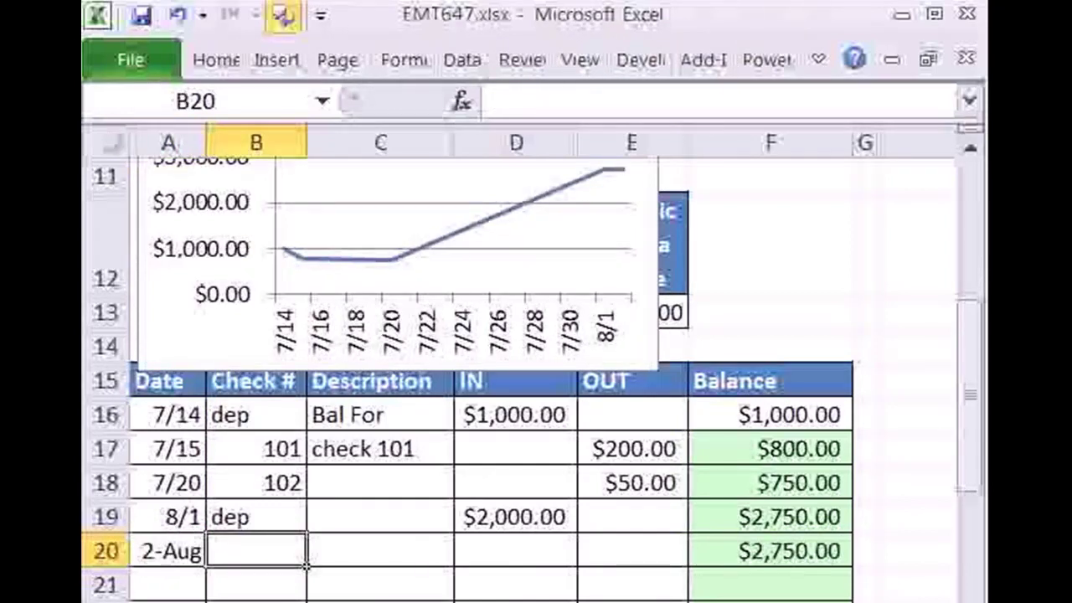
{"action": "type", "text": "103"}
{"action": "key", "text": "Tab"}
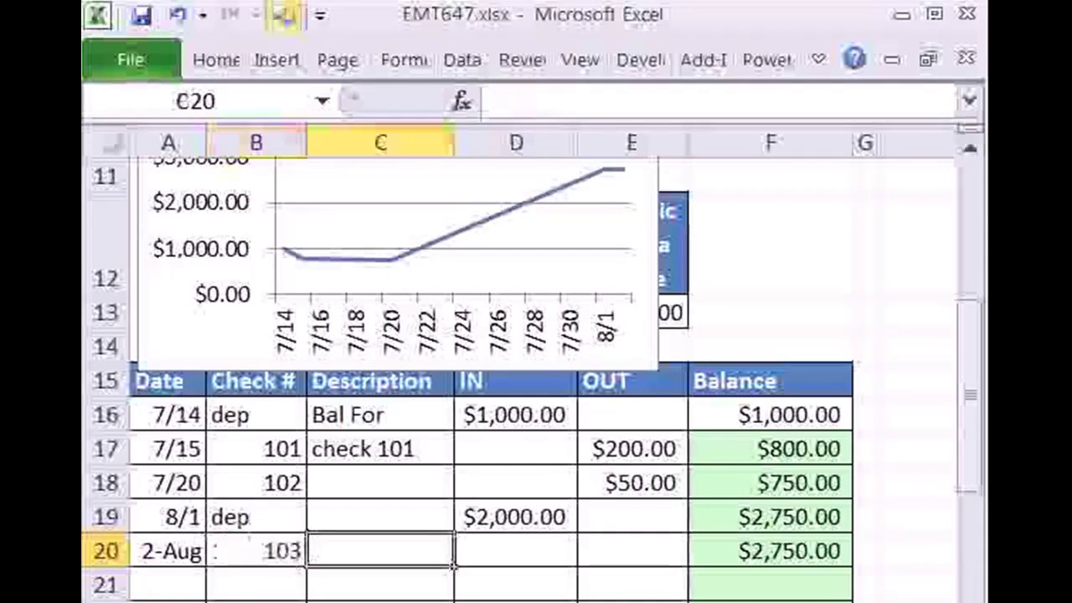
{"action": "key", "text": "Tab"}
{"action": "key", "text": "Tab"}
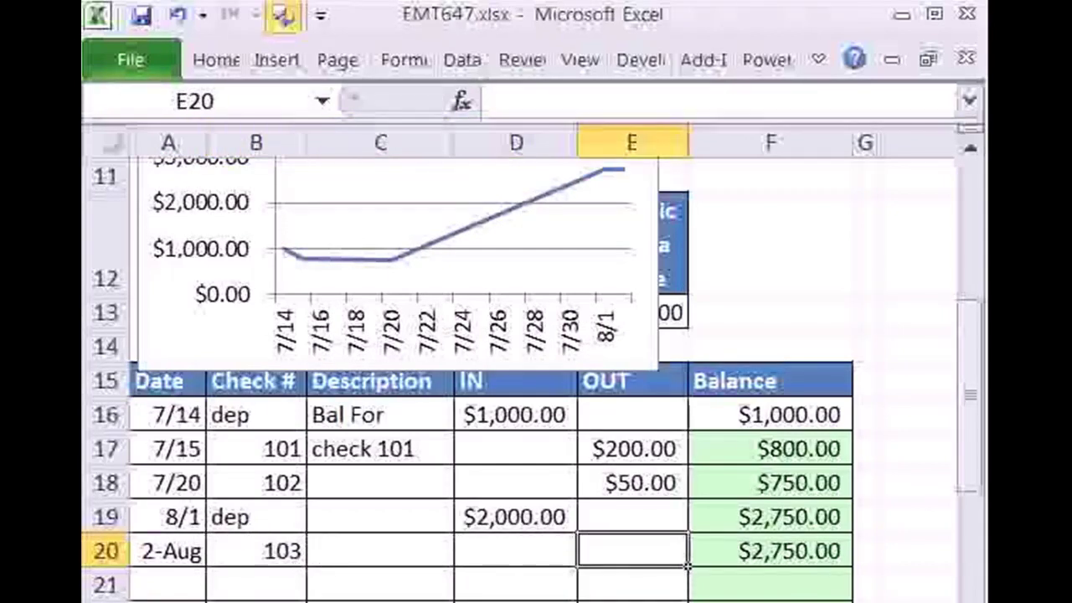
{"action": "type", "text": "1500"}
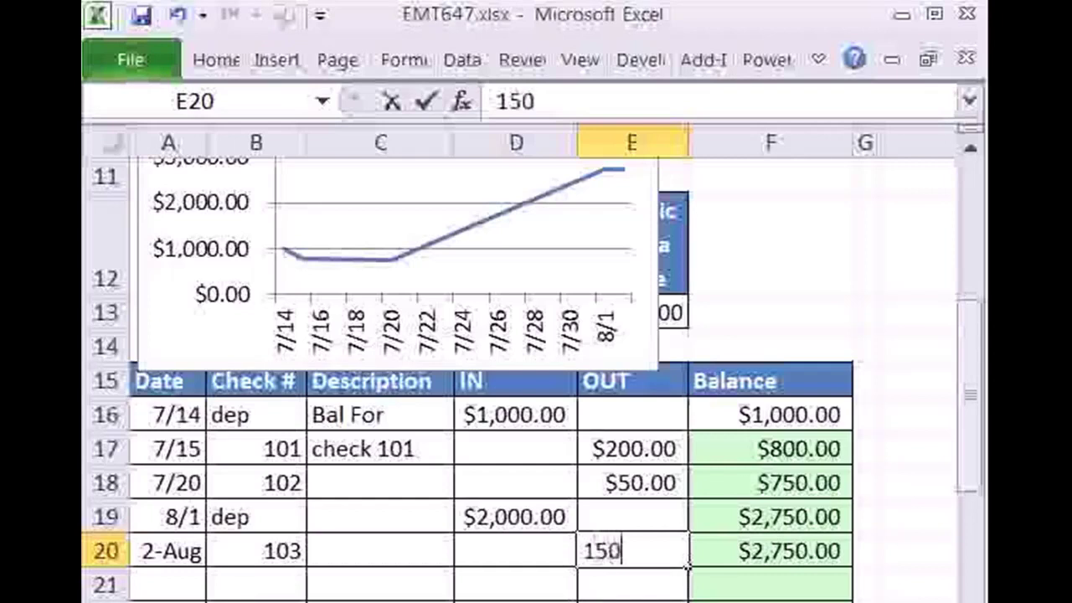
{"action": "key", "text": "Return"}
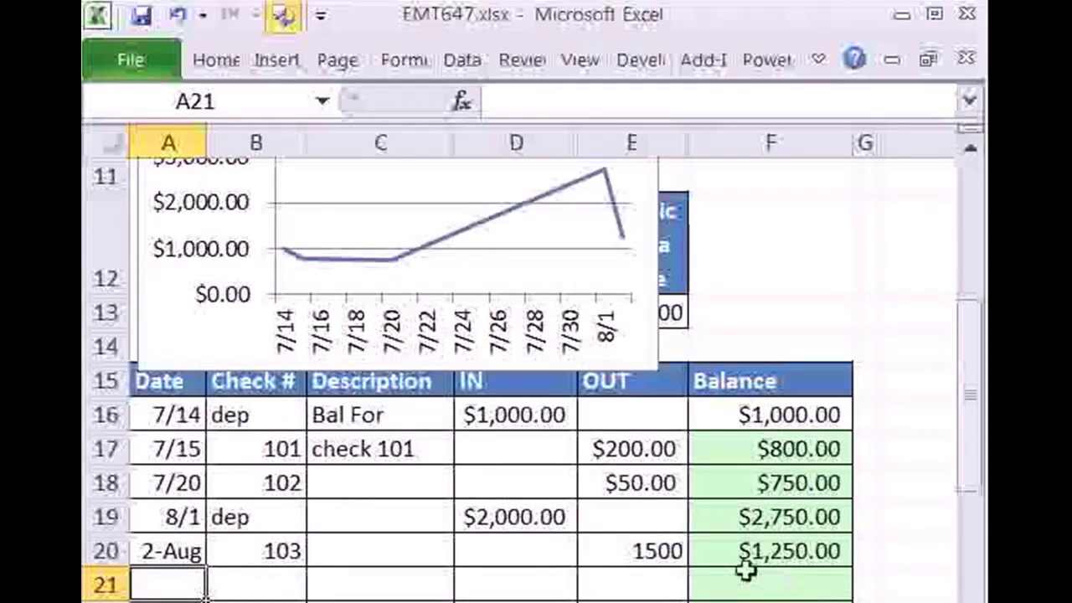
{"action": "scroll", "coordinate": [749, 570], "scroll_direction": "up", "scroll_amount": 1}
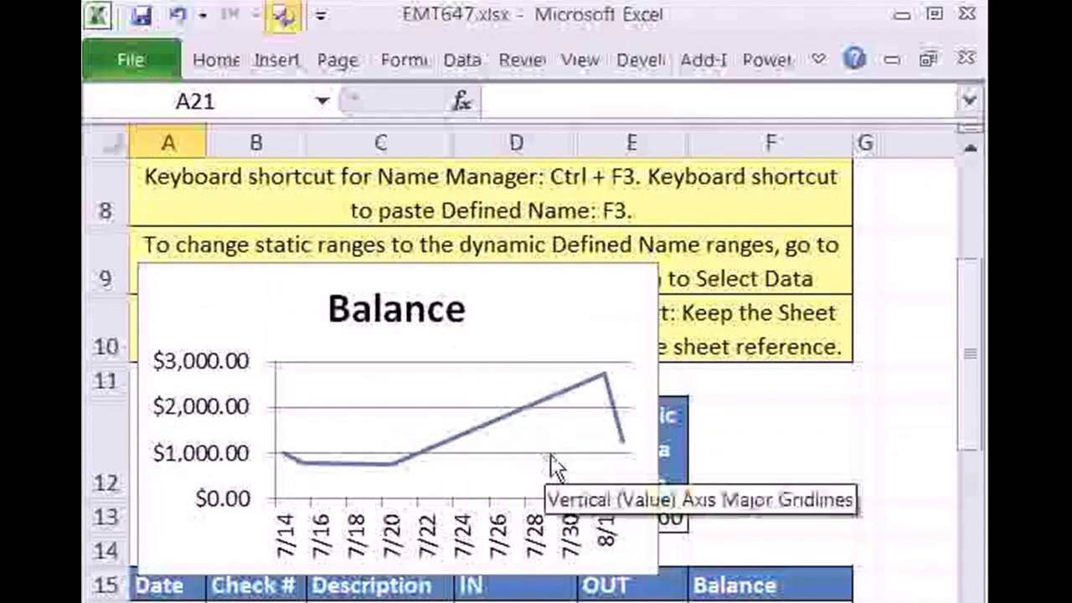
{"action": "scroll", "coordinate": [544, 454], "scroll_direction": "down", "scroll_amount": 1}
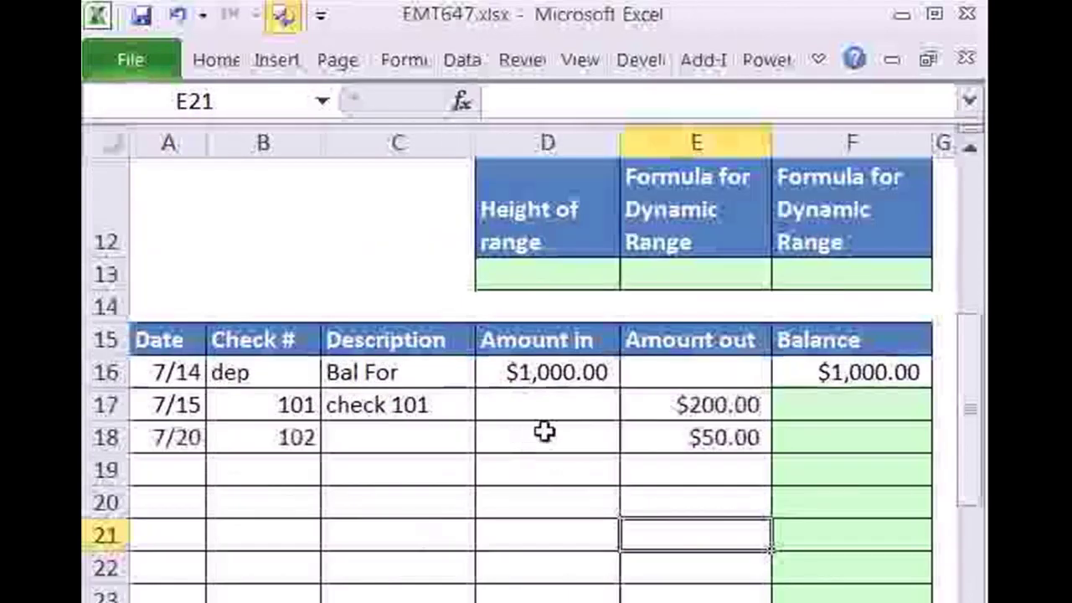
- Enter the running balance formula =F16+D17-E17 in cell F17 of the practice register
{"action": "left_click", "coordinate": [809, 404]}
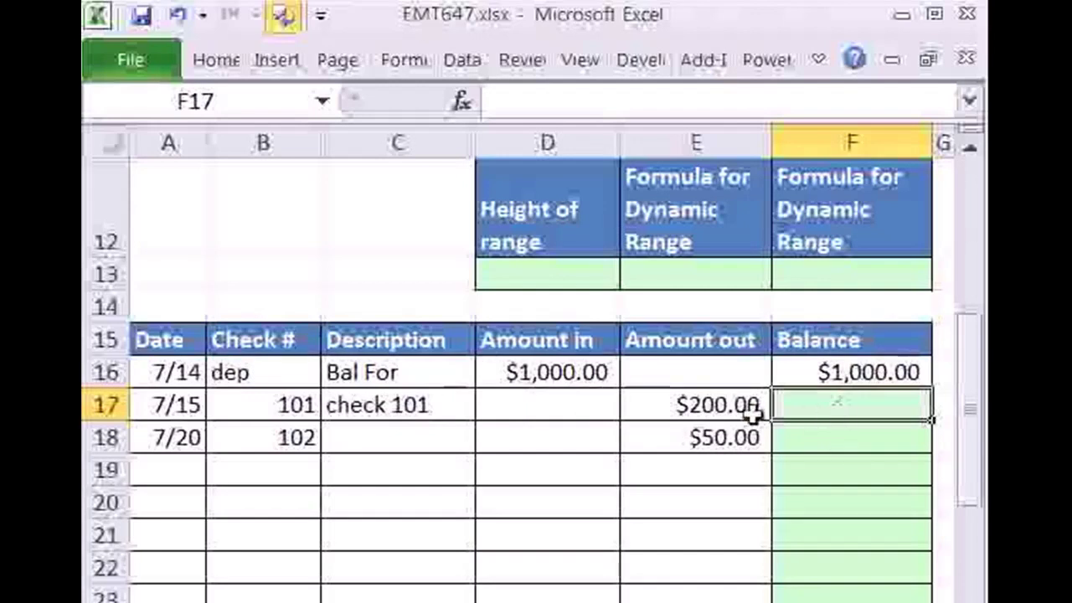
{"action": "scroll", "coordinate": [854, 578], "scroll_direction": "down", "scroll_amount": 4}
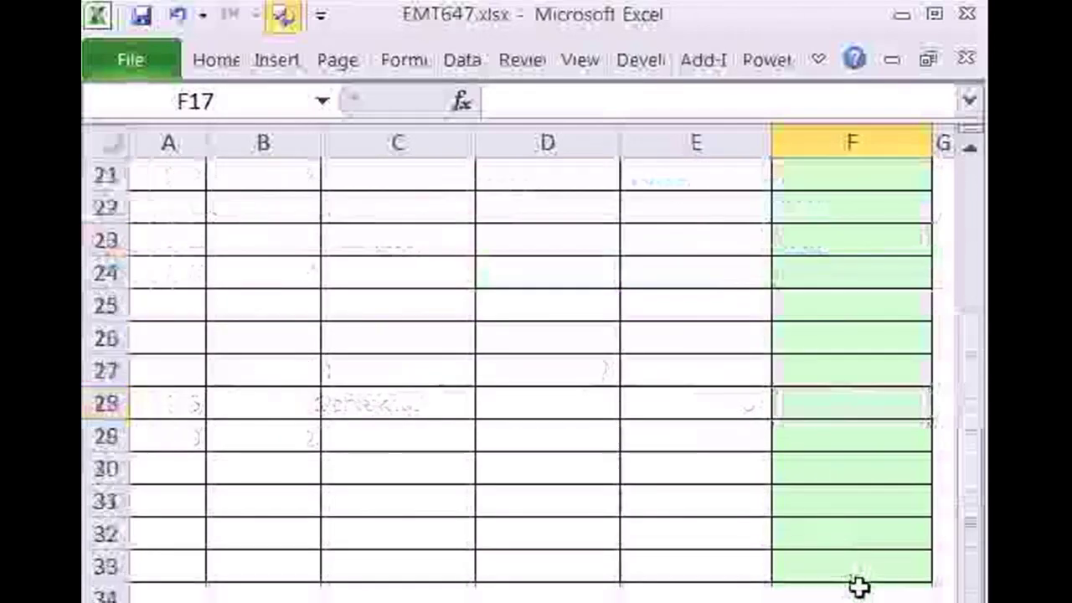
{"action": "scroll", "coordinate": [860, 591], "scroll_direction": "up", "scroll_amount": 4}
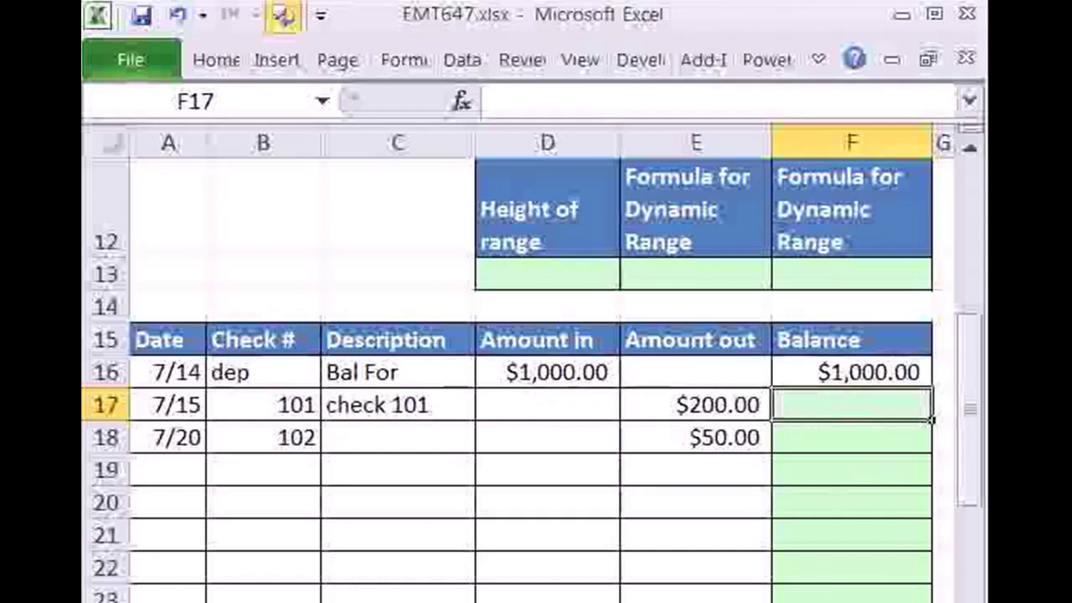
{"action": "type", "text": "="}
{"action": "key", "text": "Up"}
{"action": "type", "text": "+"}
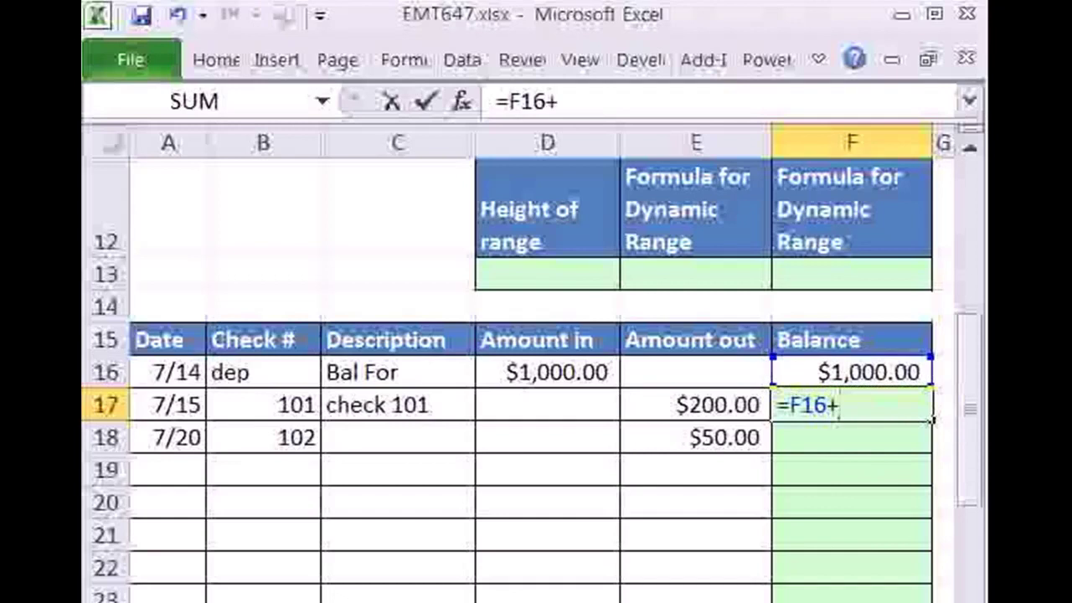
{"action": "left_click", "coordinate": [505, 406]}
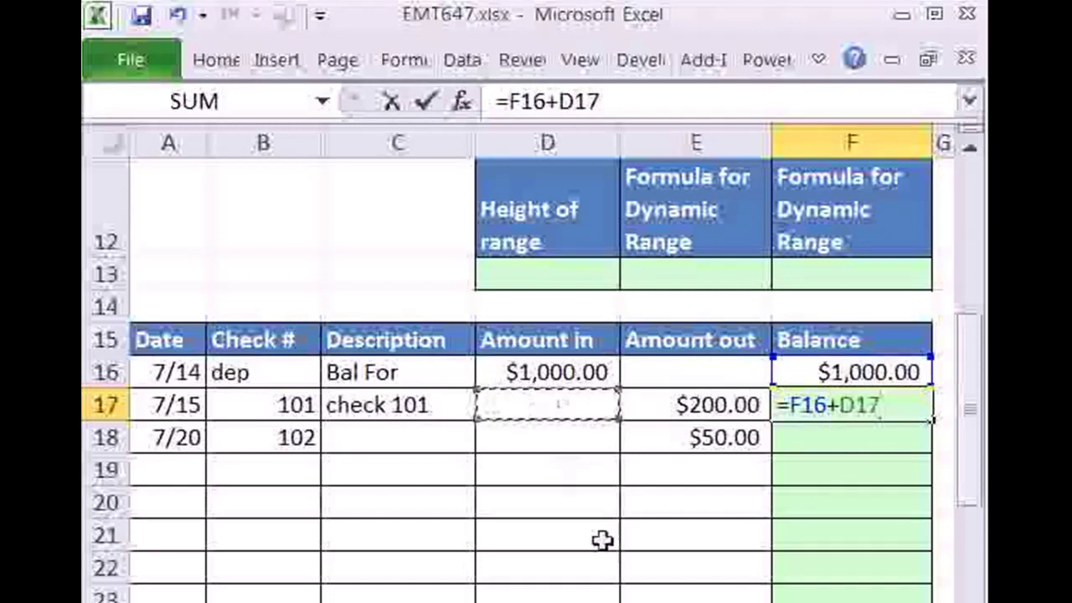
{"action": "type", "text": "-"}
{"action": "left_click", "coordinate": [722, 405]}
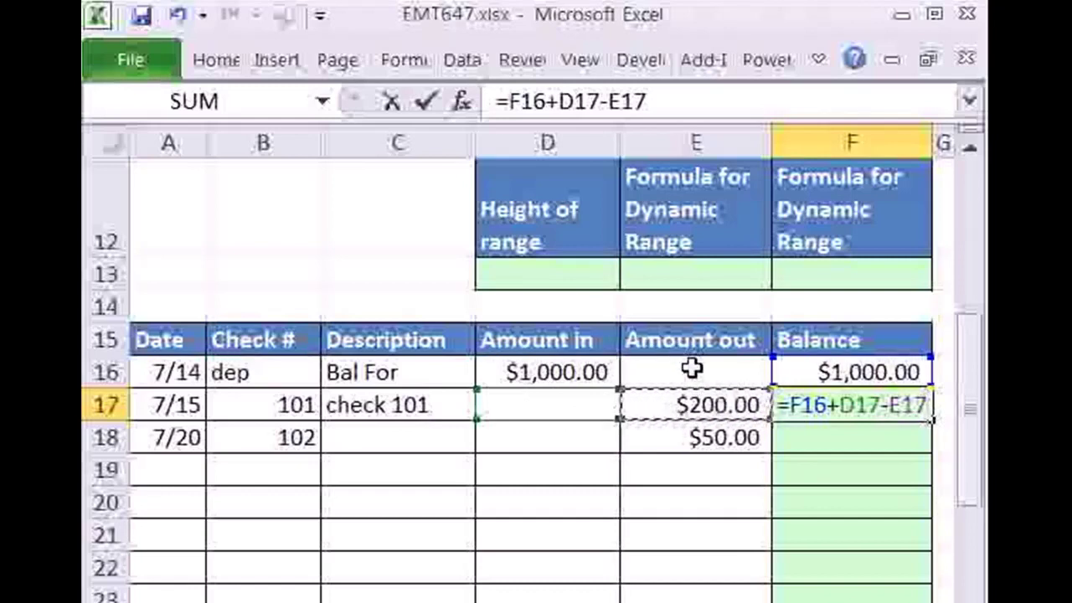
{"action": "key", "text": "ctrl+Return"}
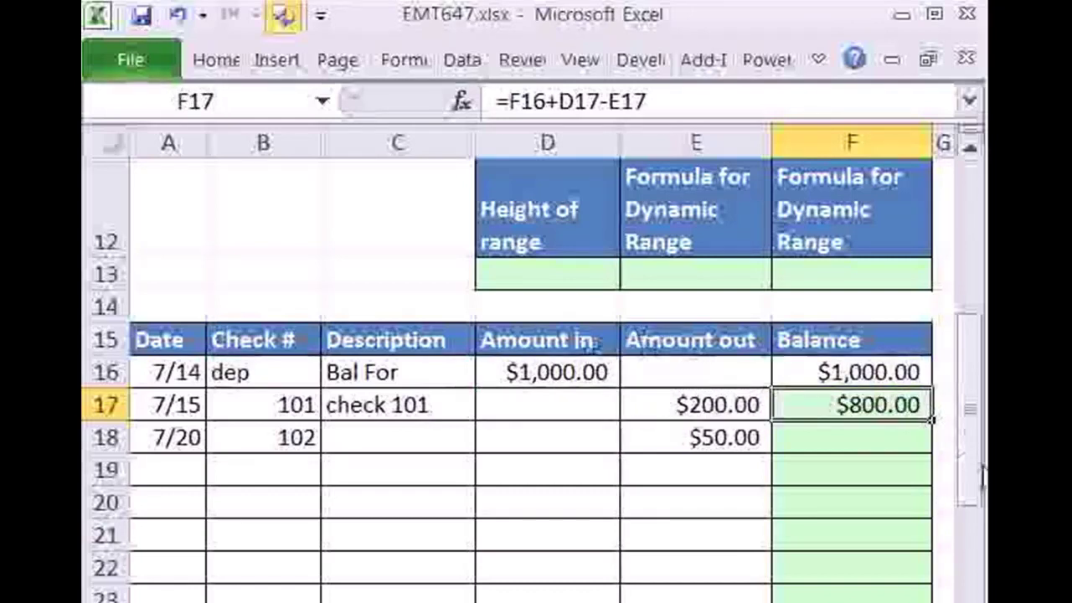
- Fill the balance formula from F17 down the Balance column to row 33
{"action": "left_click_drag", "start_coordinate": [937, 426], "coordinate": [890, 586]}
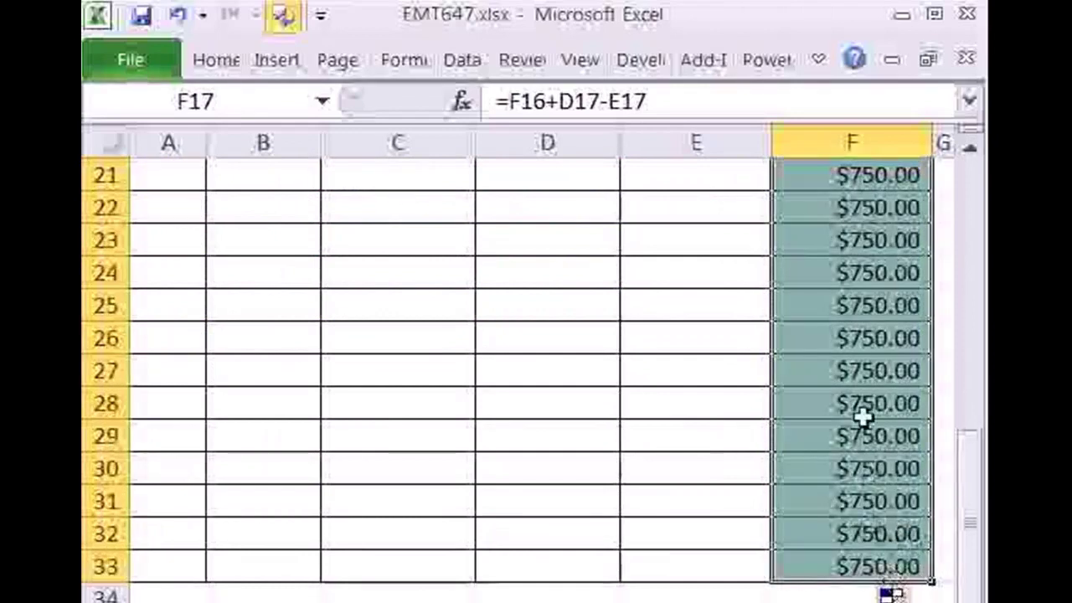
{"action": "scroll", "coordinate": [829, 477], "scroll_direction": "up", "scroll_amount": 2}
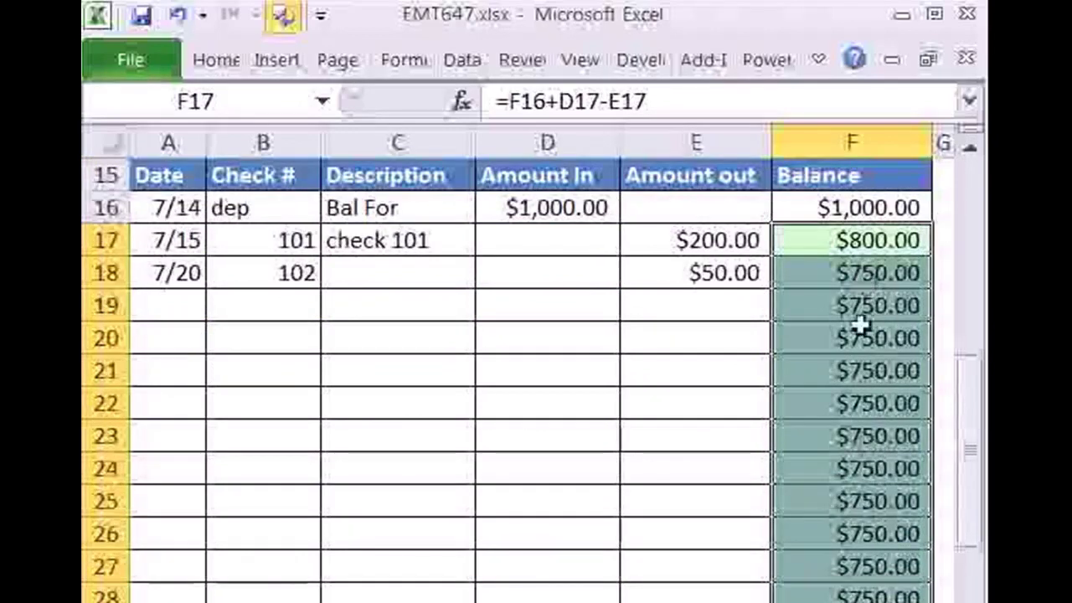
{"action": "scroll", "coordinate": [871, 502], "scroll_direction": "up", "scroll_amount": 1}
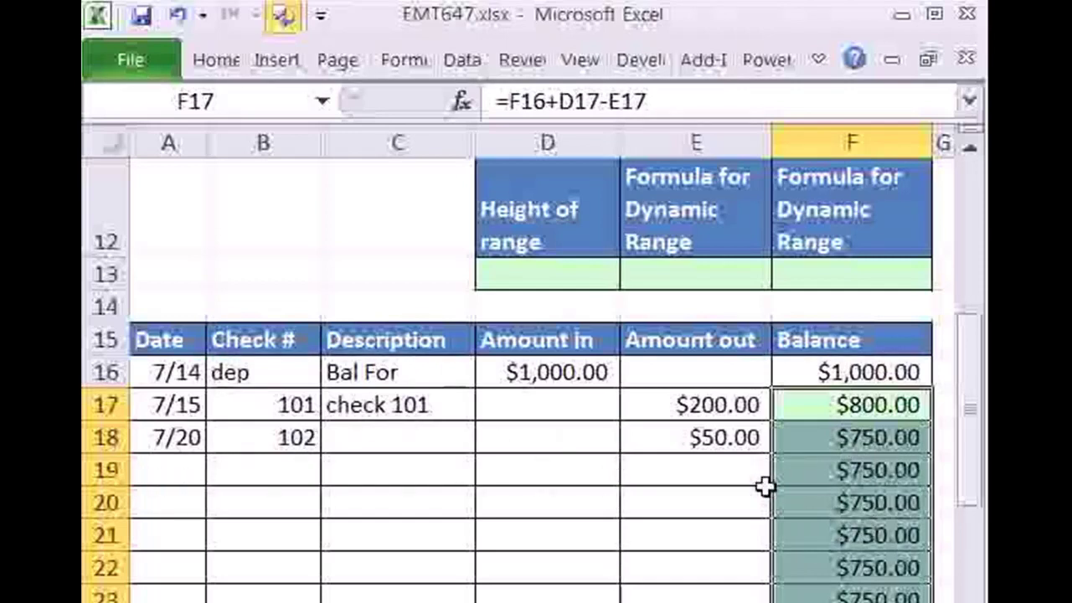
{"action": "left_click", "coordinate": [175, 476]}
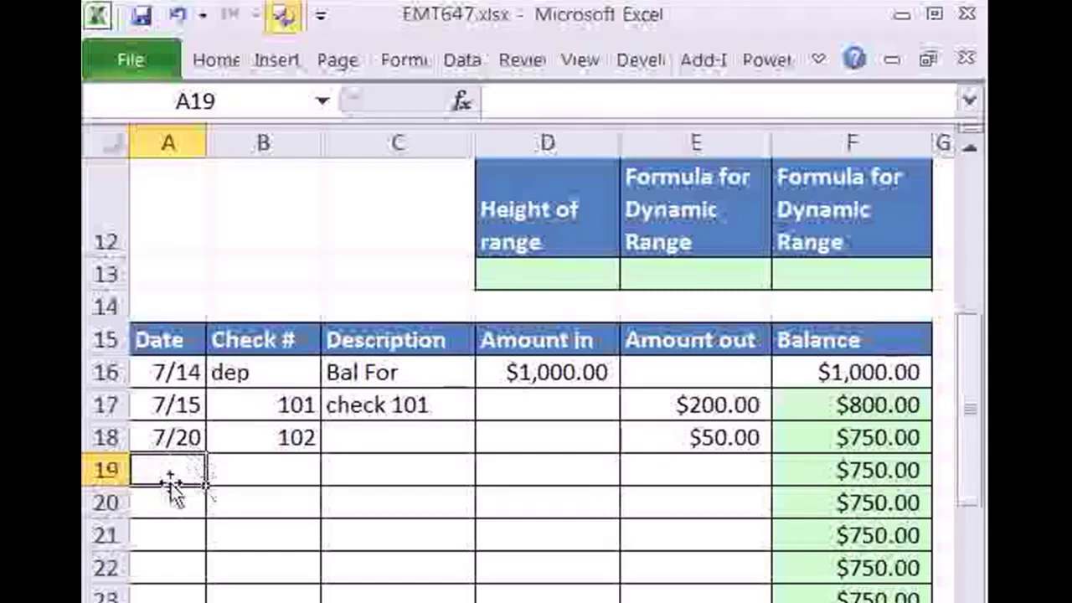
- Wrap the F17 balance formula in an IF function with the logical test A16=""
{"action": "left_click", "coordinate": [874, 405]}
{"action": "key", "text": "F2"}
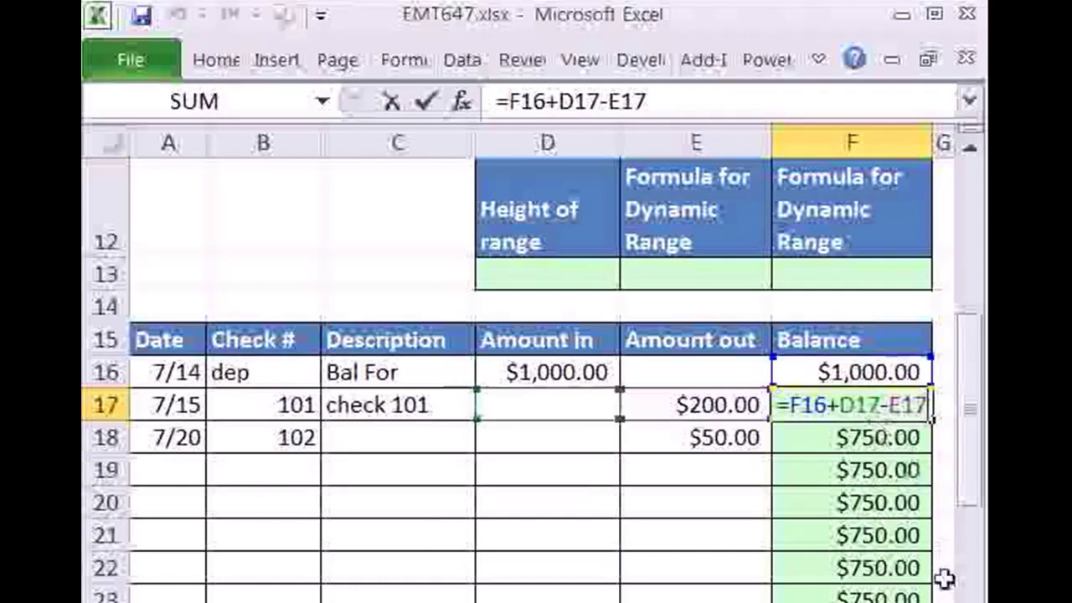
{"action": "scroll", "coordinate": [876, 427], "scroll_direction": "right", "scroll_amount": 2}
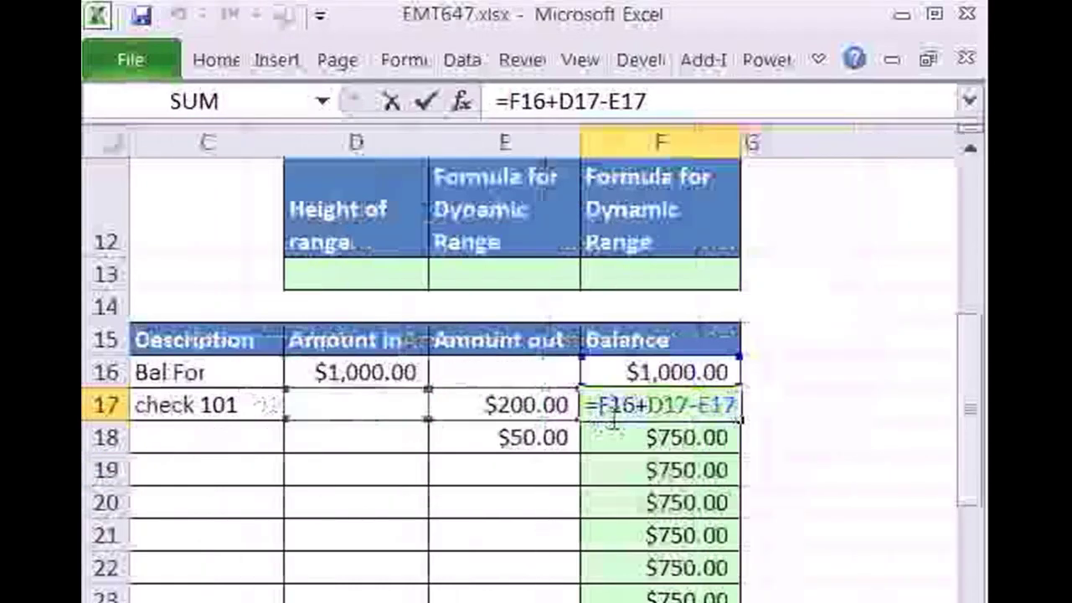
{"action": "type", "text": "IF("}
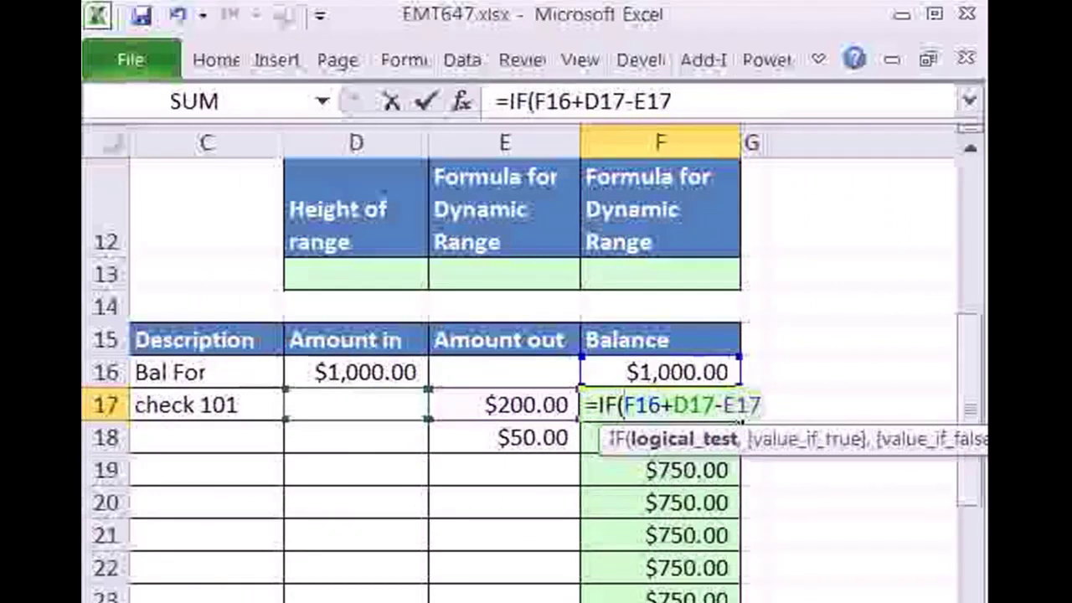
{"action": "scroll", "coordinate": [536, 377], "scroll_direction": "left", "scroll_amount": 2}
{"action": "left_click", "coordinate": [176, 372]}
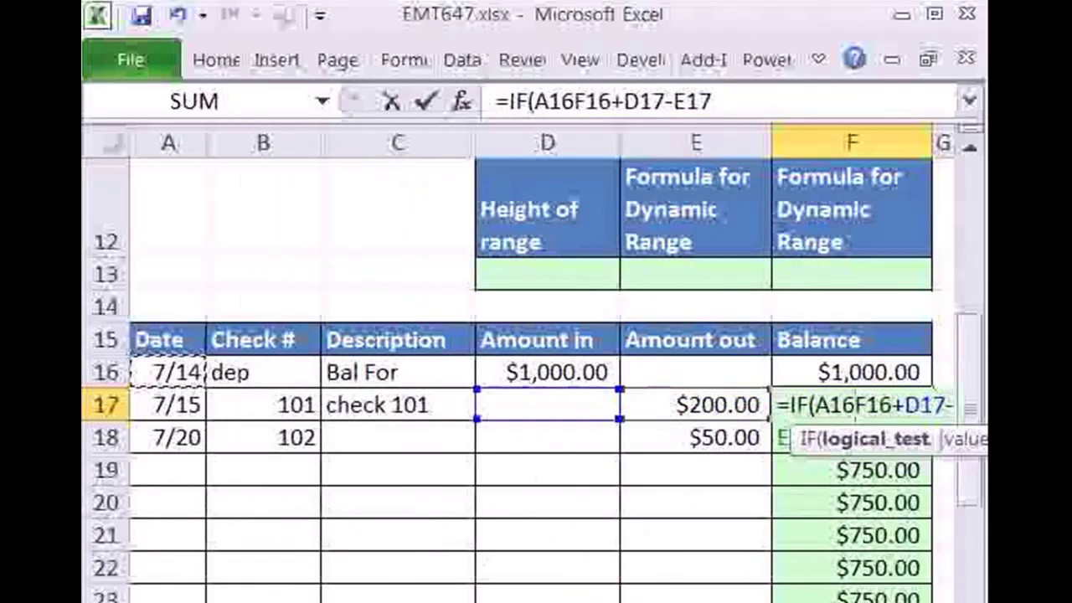
{"action": "scroll", "coordinate": [182, 371], "scroll_direction": "right", "scroll_amount": 2}
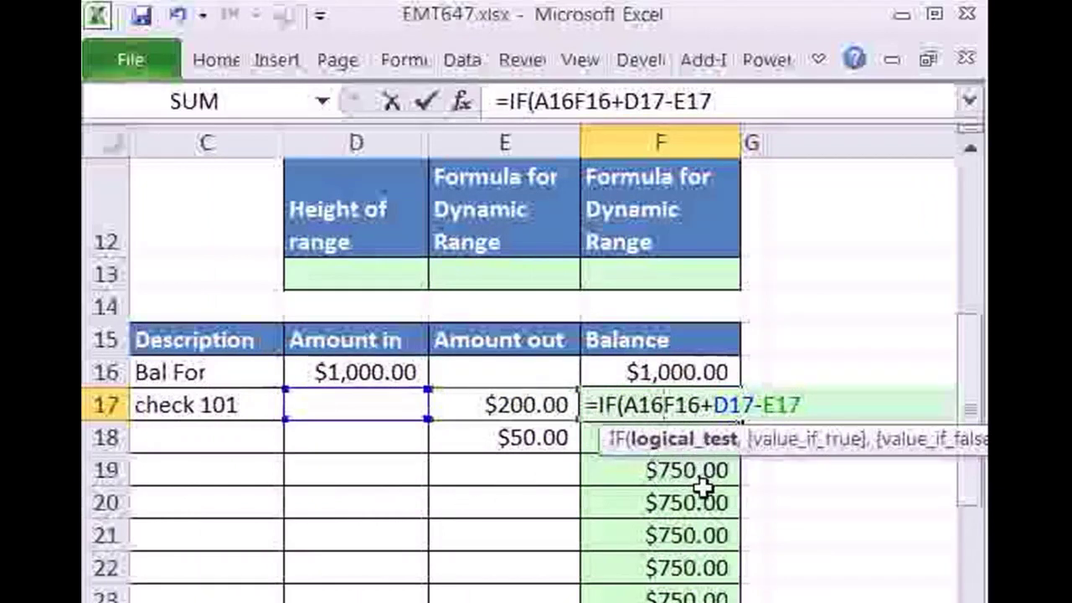
{"action": "type", "text": "=\"\""}
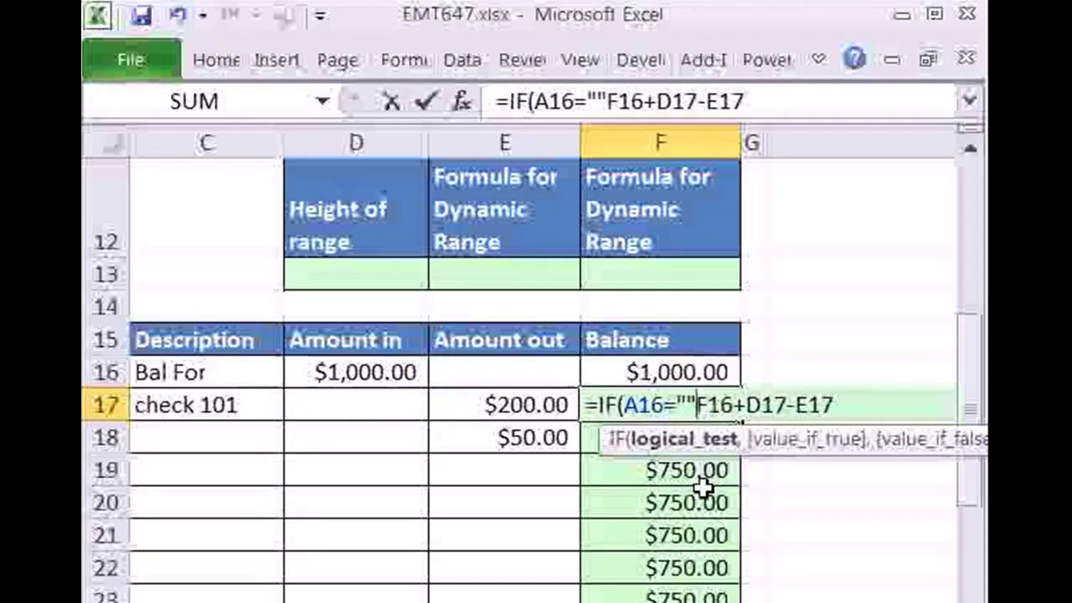
- Complete the IF formula in F17 with "" as the true value and F16+D17-E17 as the false value
{"action": "type", "text": ","}
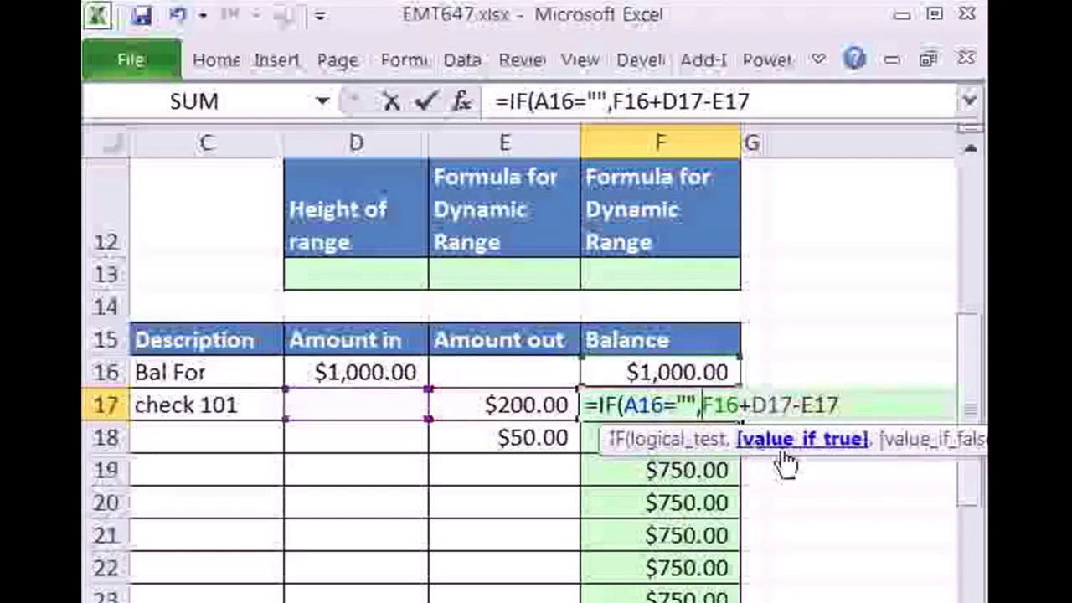
{"action": "type", "text": "\"\""}
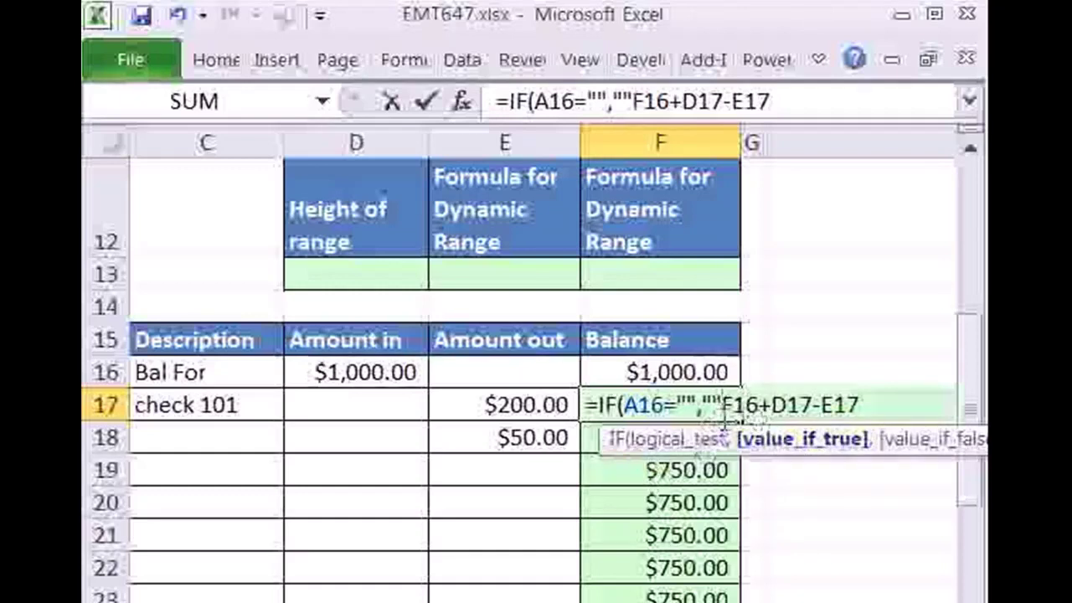
{"action": "type", "text": ","}
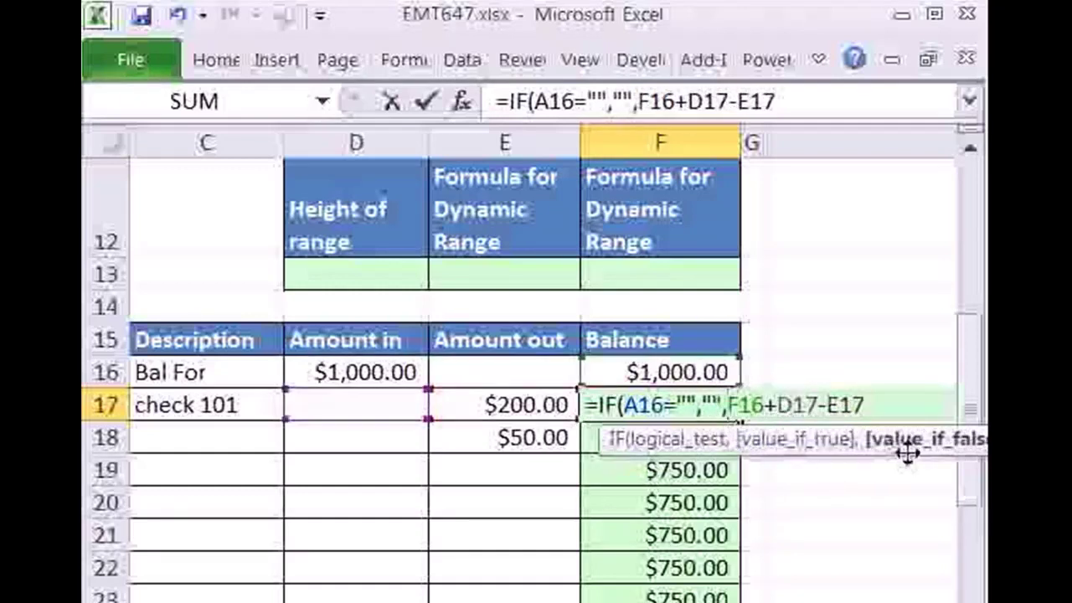
{"action": "left_click", "coordinate": [877, 406]}
{"action": "type", "text": ")"}
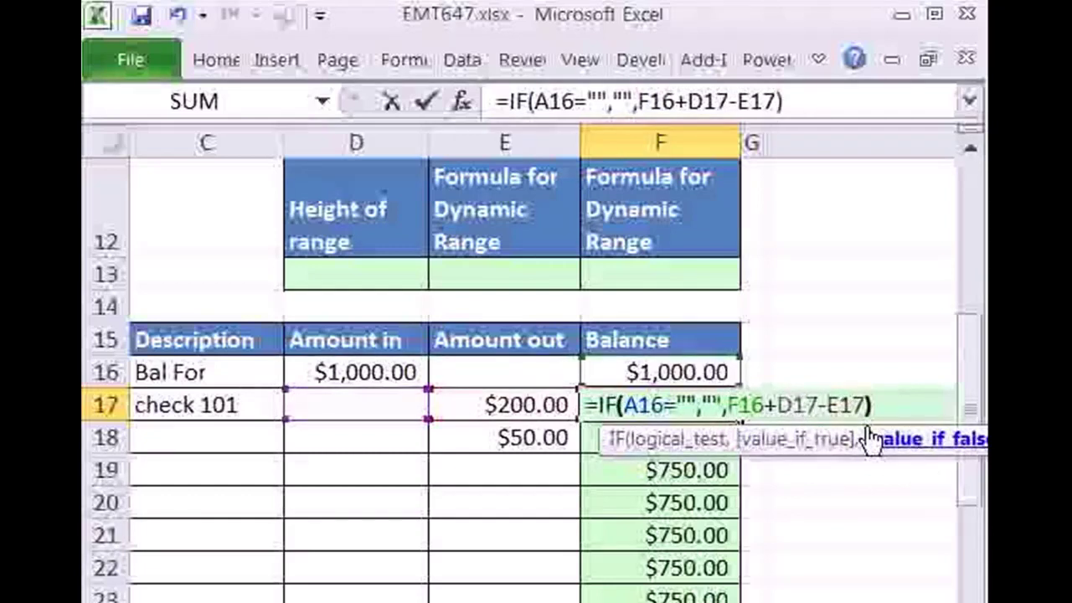
{"action": "key", "text": "ctrl+Return"}
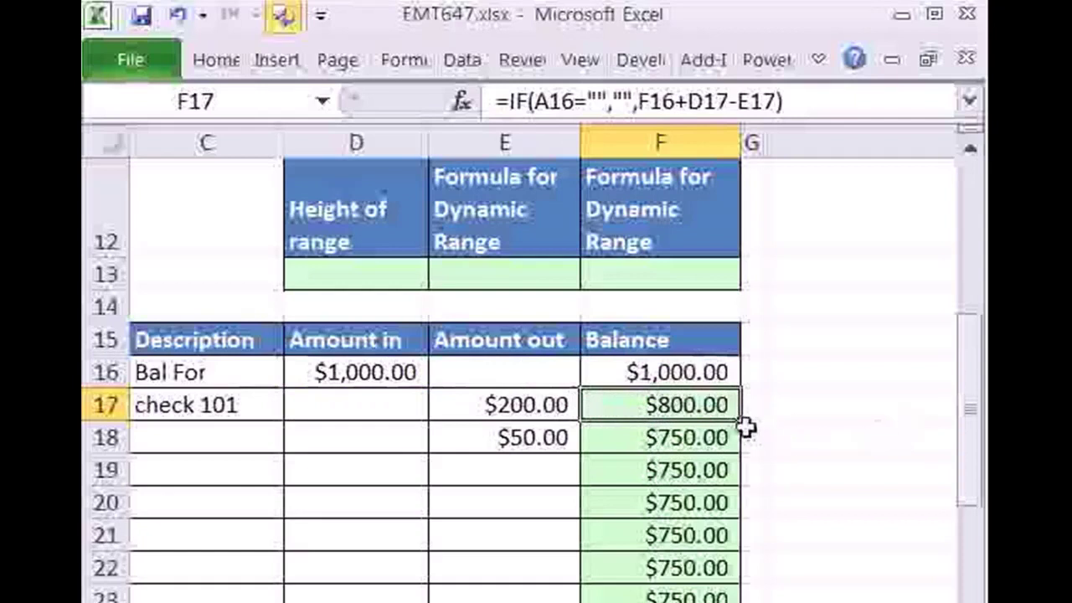
- Copy the IF formula from F17 down the Balance column and check the cell references it uses in F17
{"action": "double_click", "coordinate": [744, 424]}
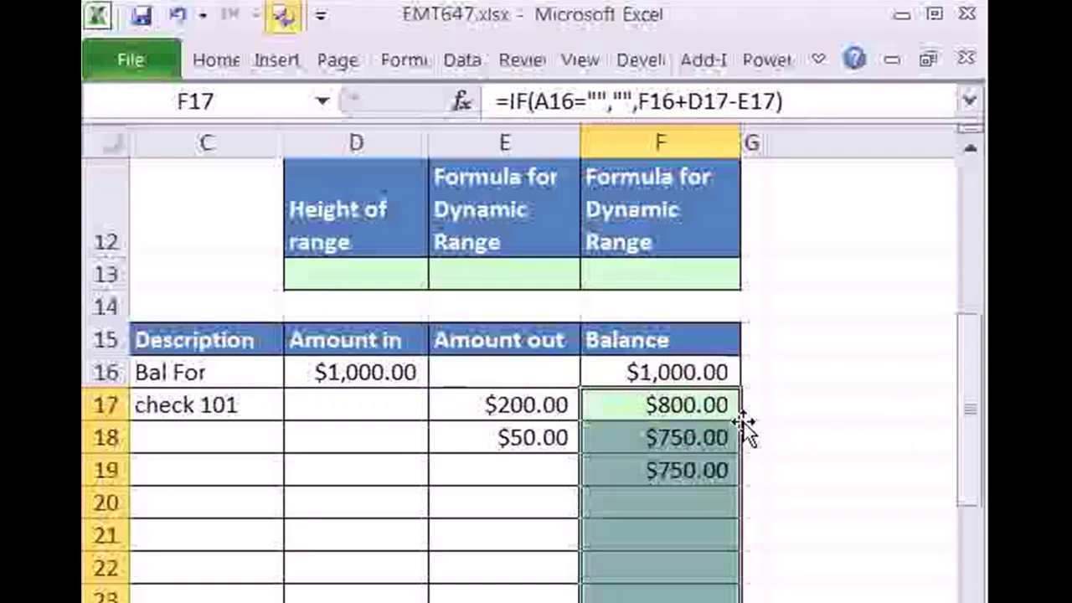
{"action": "scroll", "coordinate": [537, 377], "scroll_direction": "left", "scroll_amount": 2}
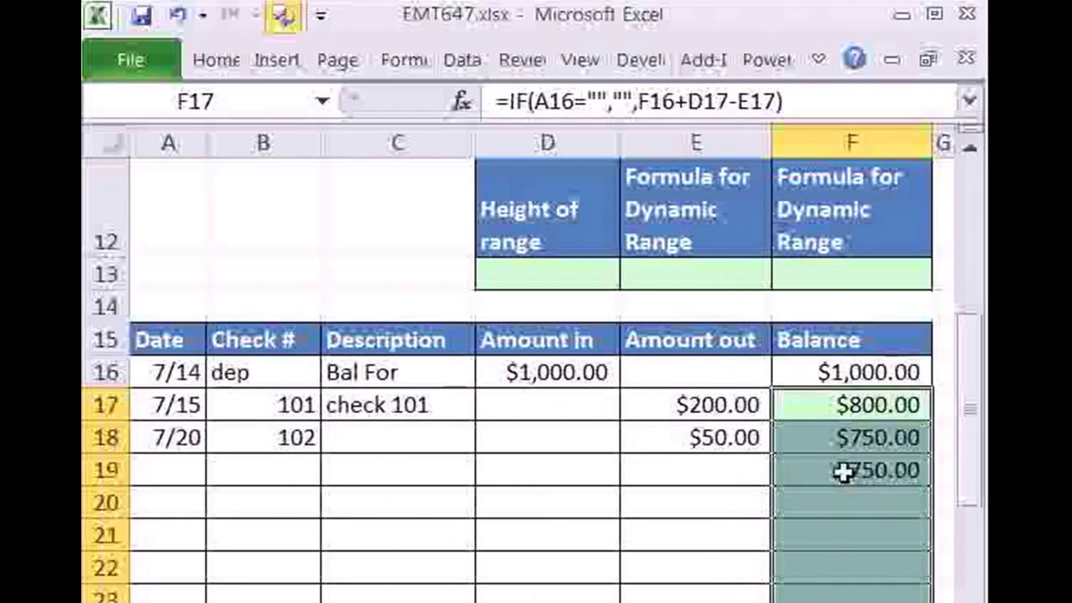
{"action": "double_click", "coordinate": [842, 404]}
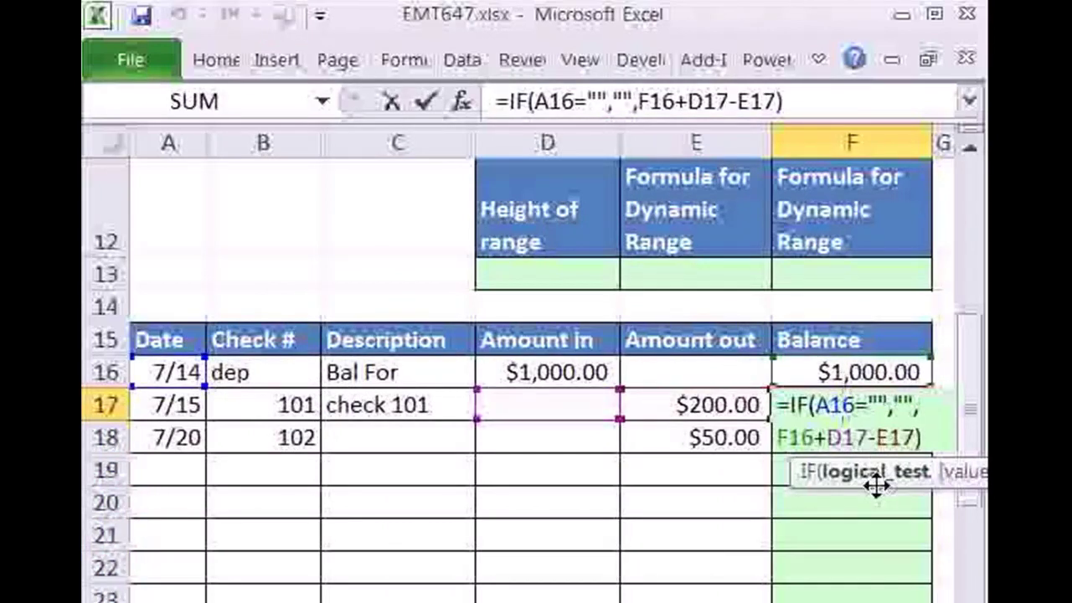
{"action": "key", "text": "ctrl+Return"}
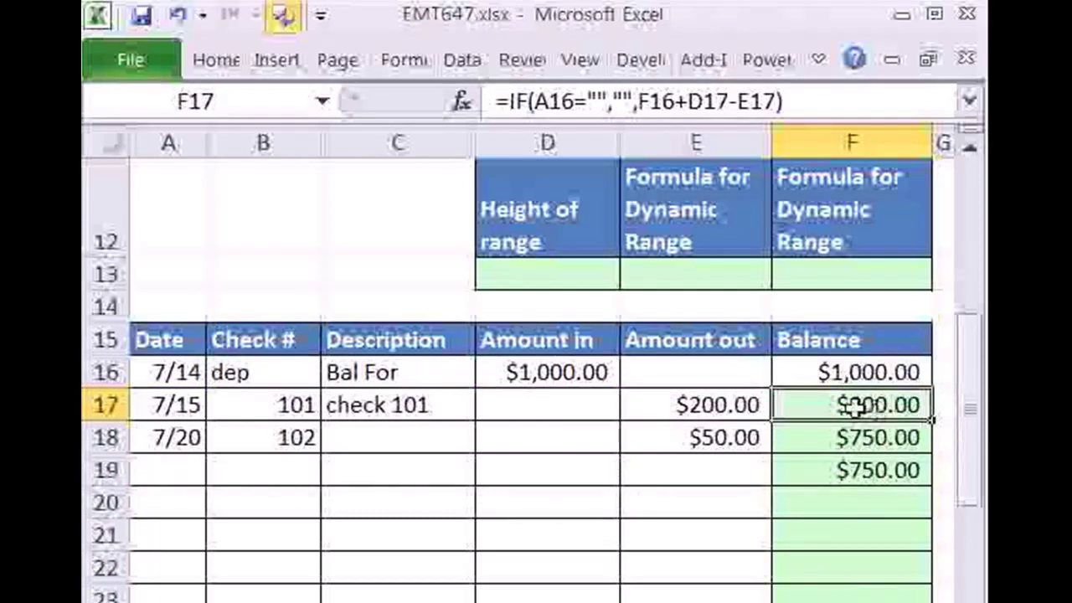
- Change the logical test in F17's IF formula to A17="" and refill the formula down the Balance column
{"action": "key", "text": "F2"}
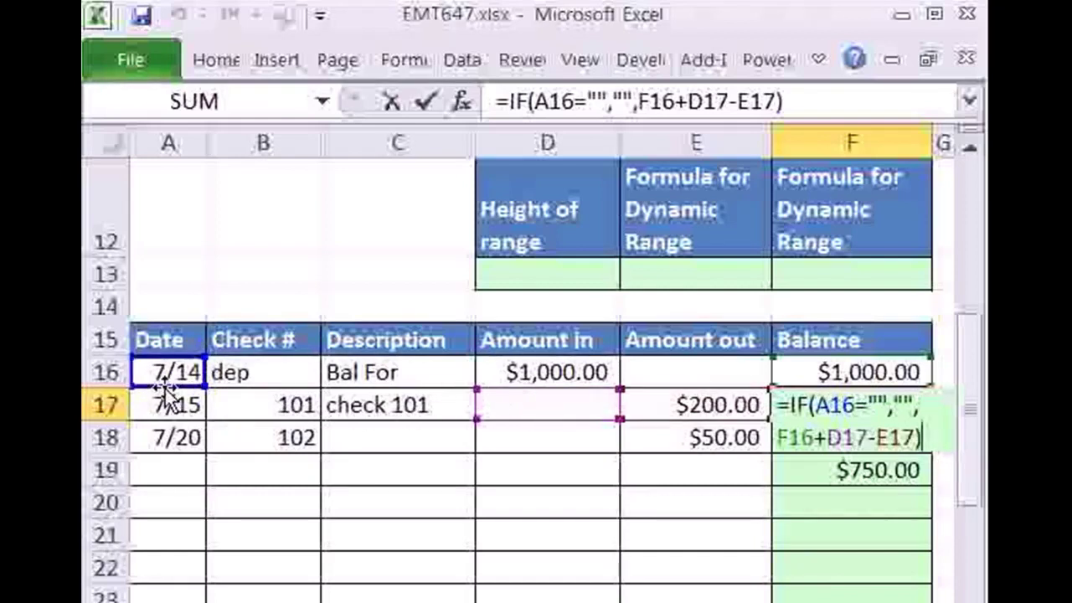
{"action": "left_click_drag", "start_coordinate": [165, 389], "coordinate": [168, 407]}
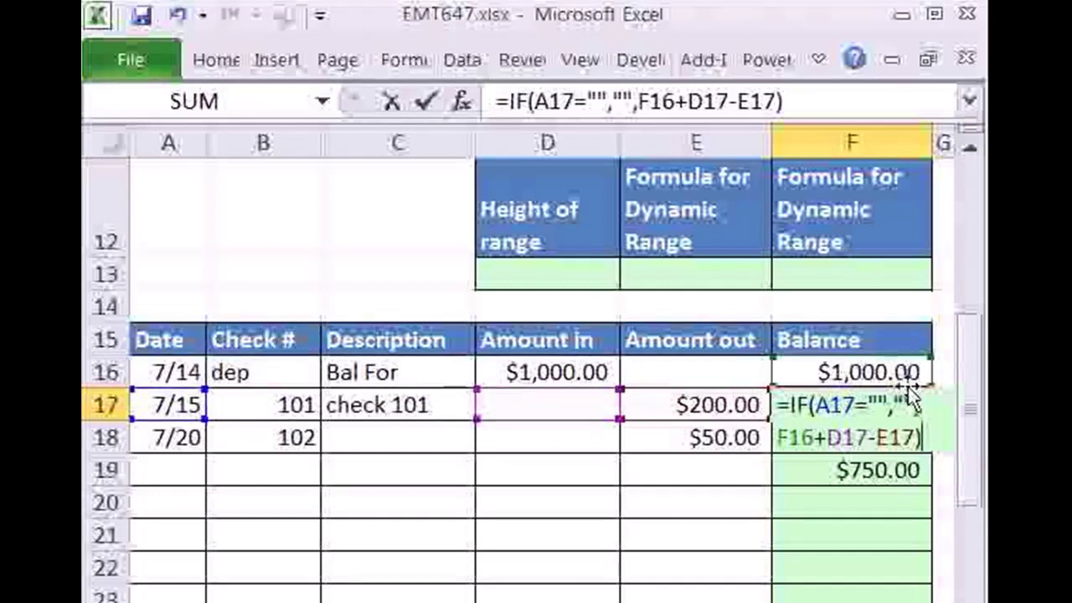
{"action": "key", "text": "ctrl+Return"}
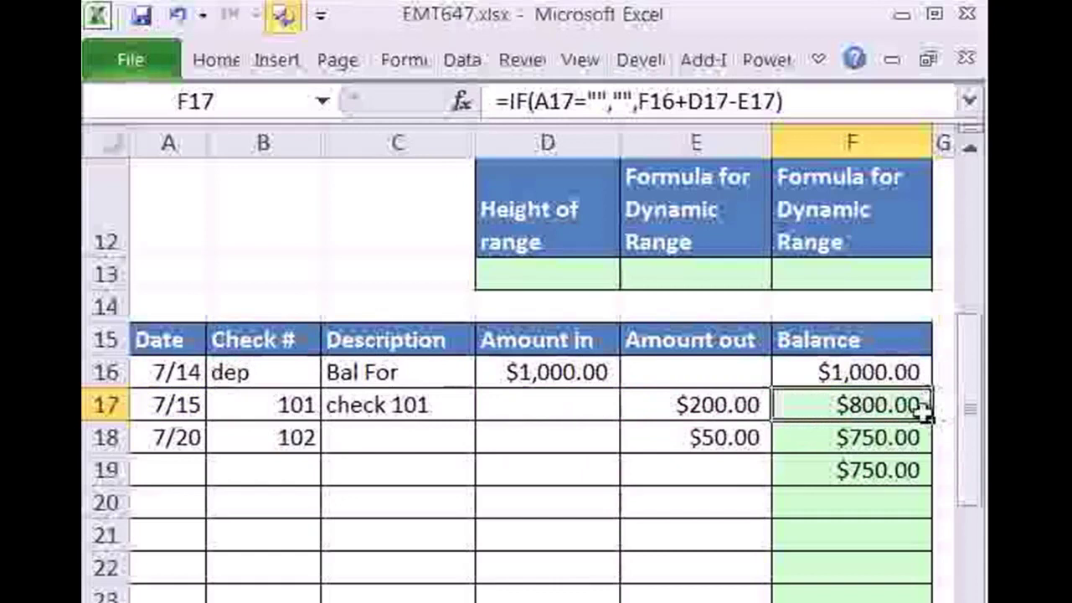
{"action": "double_click", "coordinate": [924, 410]}
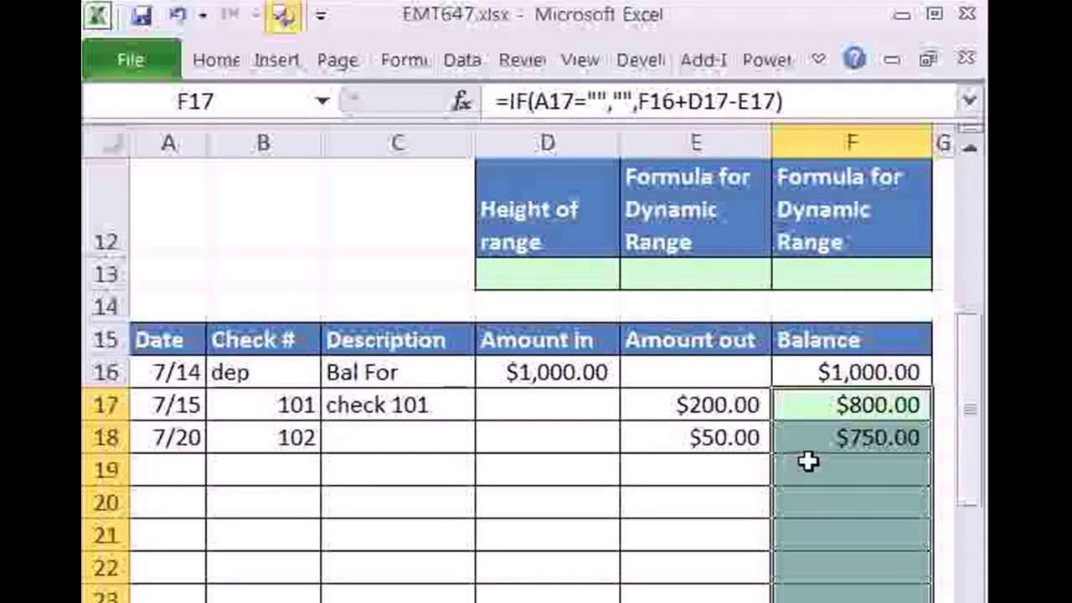
- Enter =COUNT(F16:F33) in D13 as the height of the range
{"action": "left_click", "coordinate": [569, 267]}
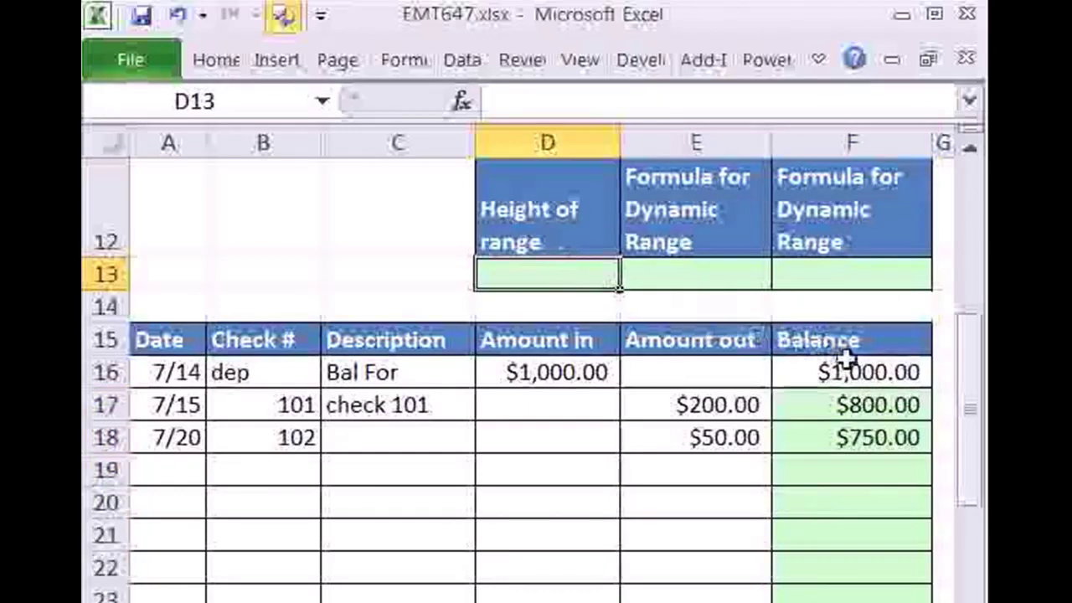
{"action": "left_click_drag", "start_coordinate": [831, 343], "coordinate": [838, 438]}
{"action": "left_click_drag", "start_coordinate": [163, 341], "coordinate": [175, 437]}
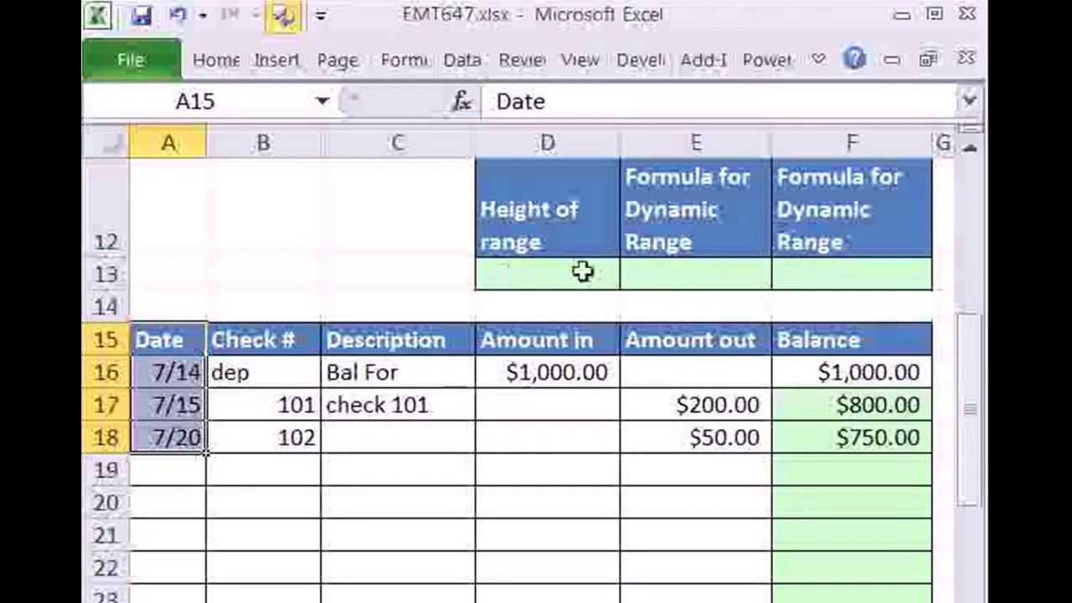
{"action": "left_click", "coordinate": [542, 274]}
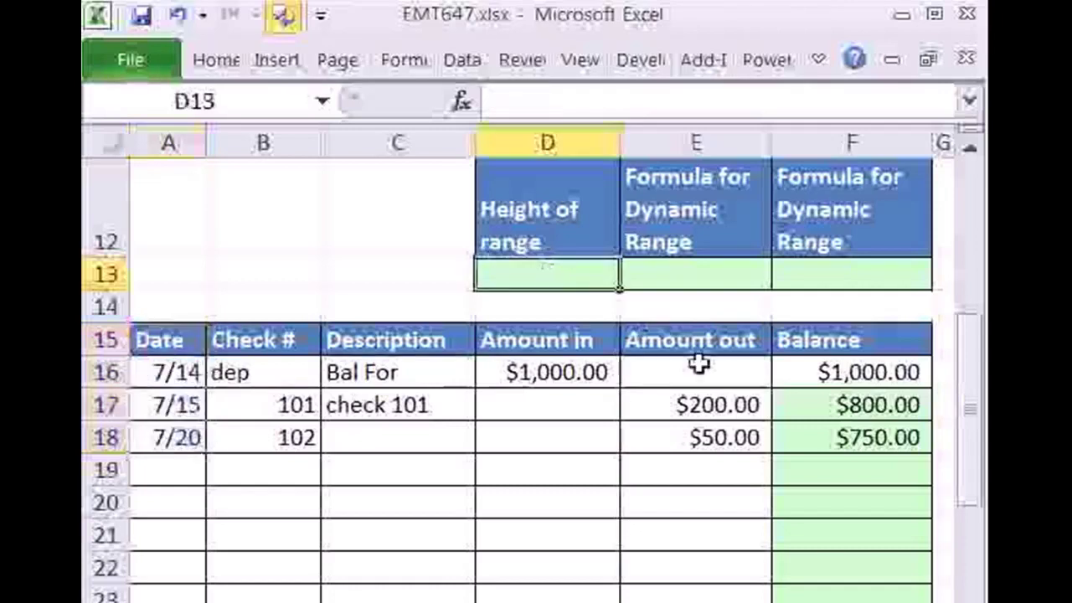
{"action": "type", "text": "=coun"}
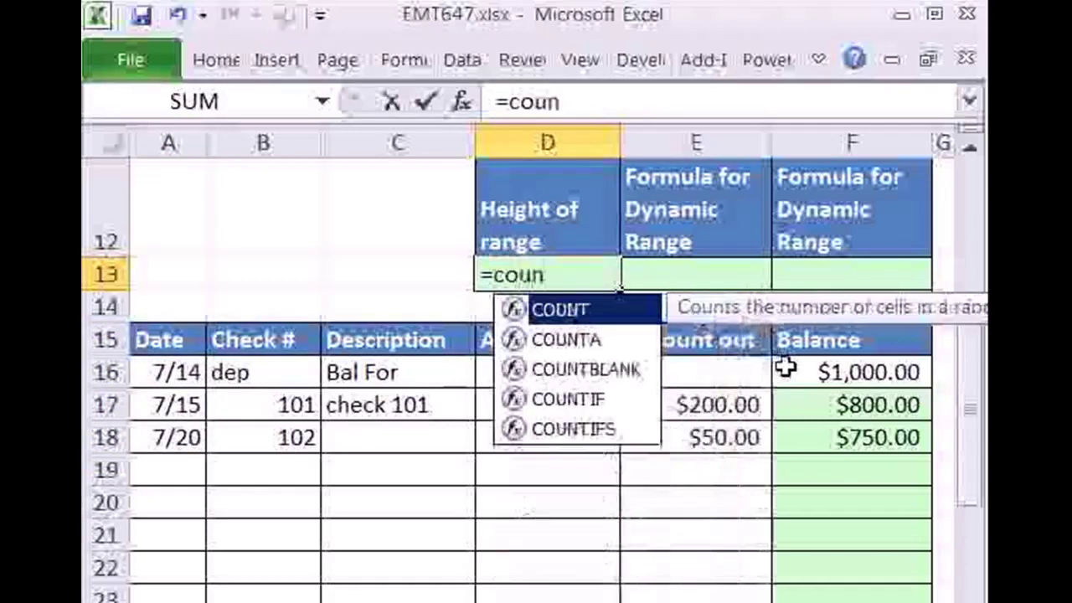
{"action": "key", "text": "Tab"}
{"action": "left_click_drag", "start_coordinate": [826, 371], "coordinate": [842, 566]}
{"action": "scroll", "coordinate": [855, 500], "scroll_direction": "up", "scroll_amount": 3}
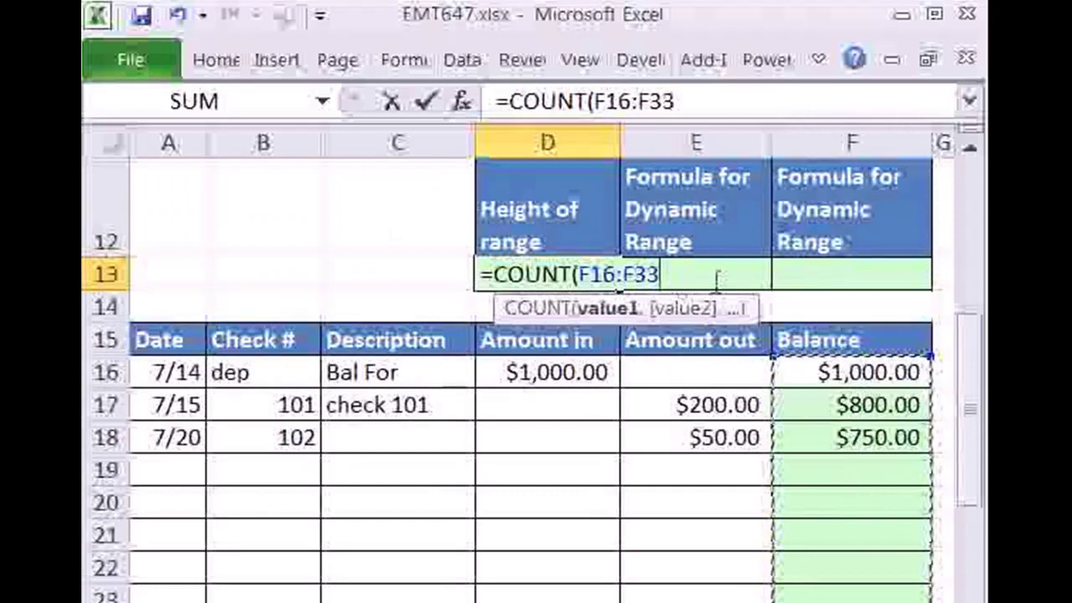
{"action": "key", "text": "ctrl+Return"}
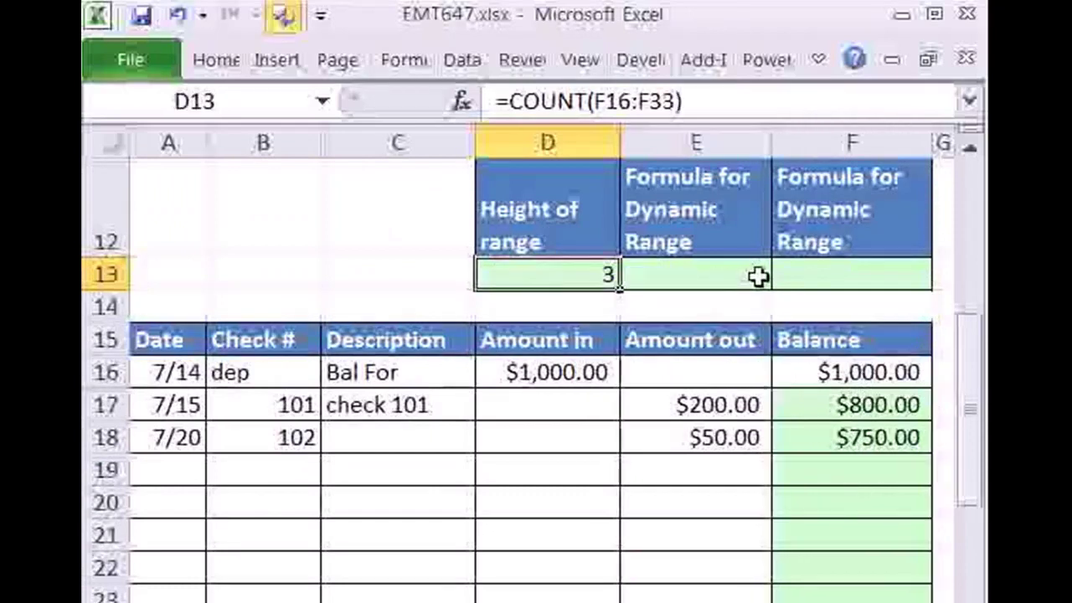
- Examine the Date and Balance entries to chart, the finished example chart and the notes on OFFSET and dynamic ranges
{"action": "left_click_drag", "start_coordinate": [178, 379], "coordinate": [177, 432]}
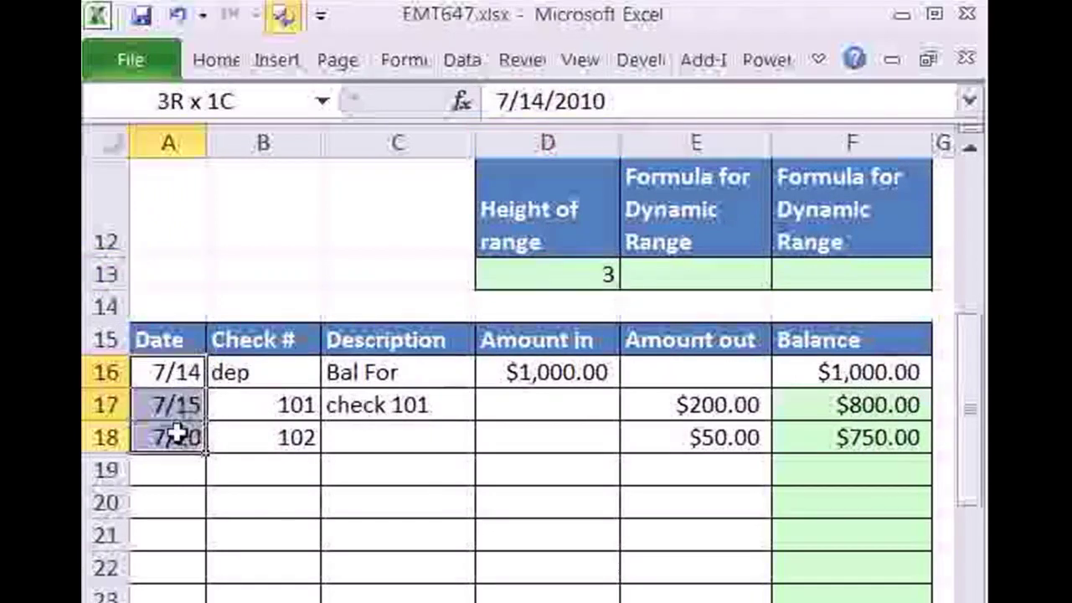
{"action": "left_click_drag", "start_coordinate": [845, 369], "coordinate": [856, 439]}
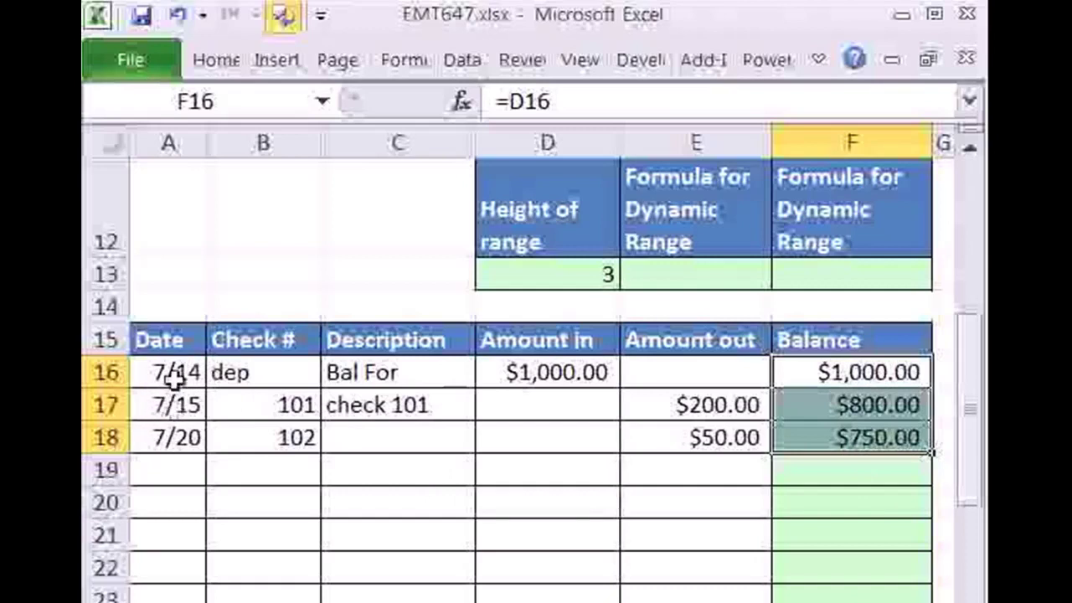
{"action": "left_click", "coordinate": [701, 277]}
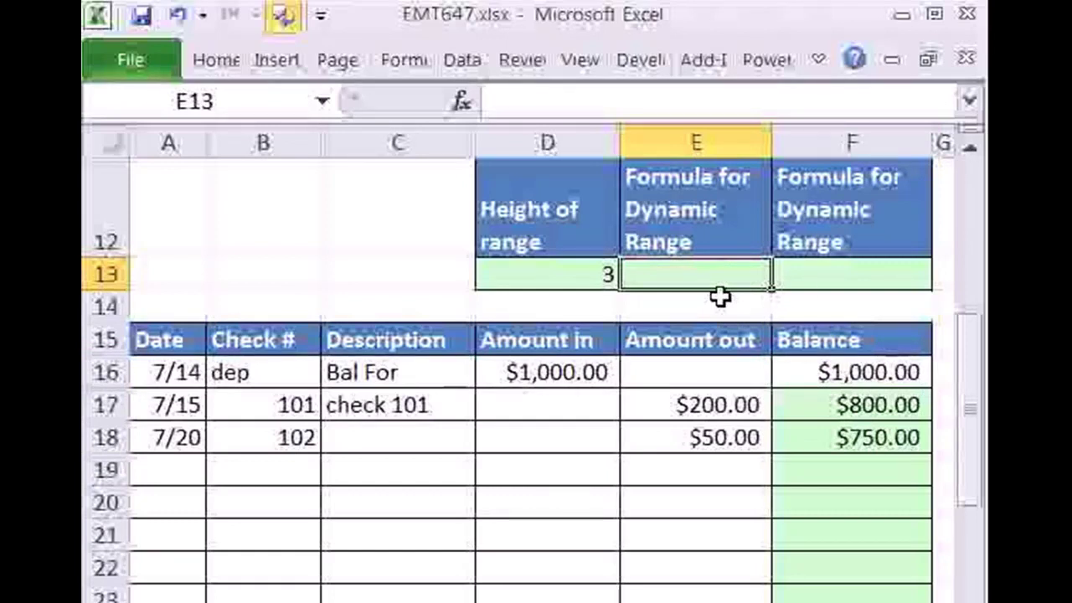
{"action": "scroll", "coordinate": [536, 369], "scroll_direction": "right", "scroll_amount": 5}
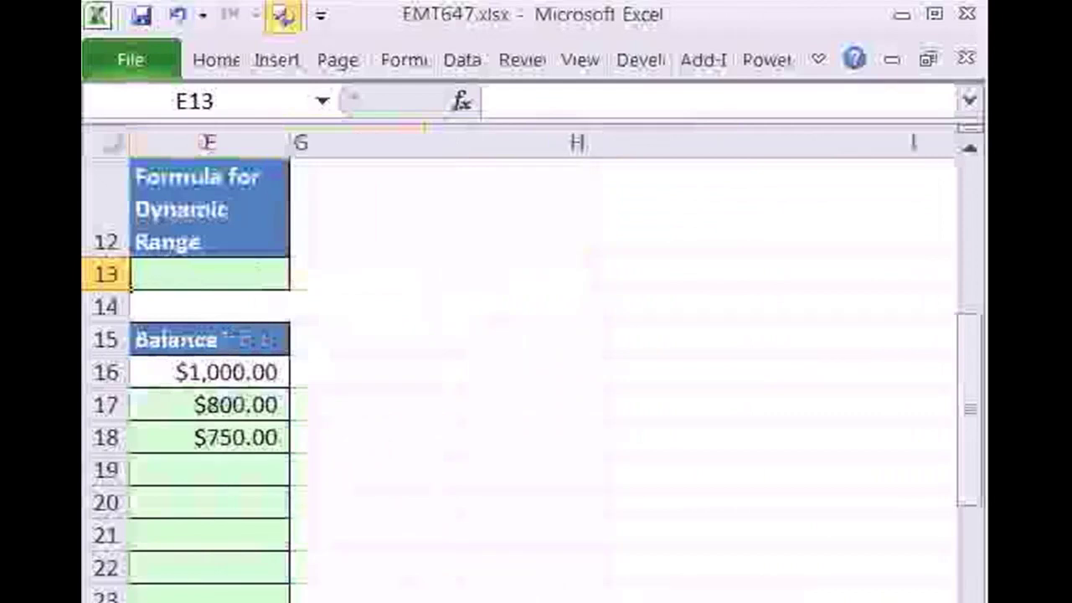
{"action": "scroll", "coordinate": [536, 368], "scroll_direction": "left", "scroll_amount": 5}
{"action": "scroll", "coordinate": [598, 486], "scroll_direction": "up", "scroll_amount": 4}
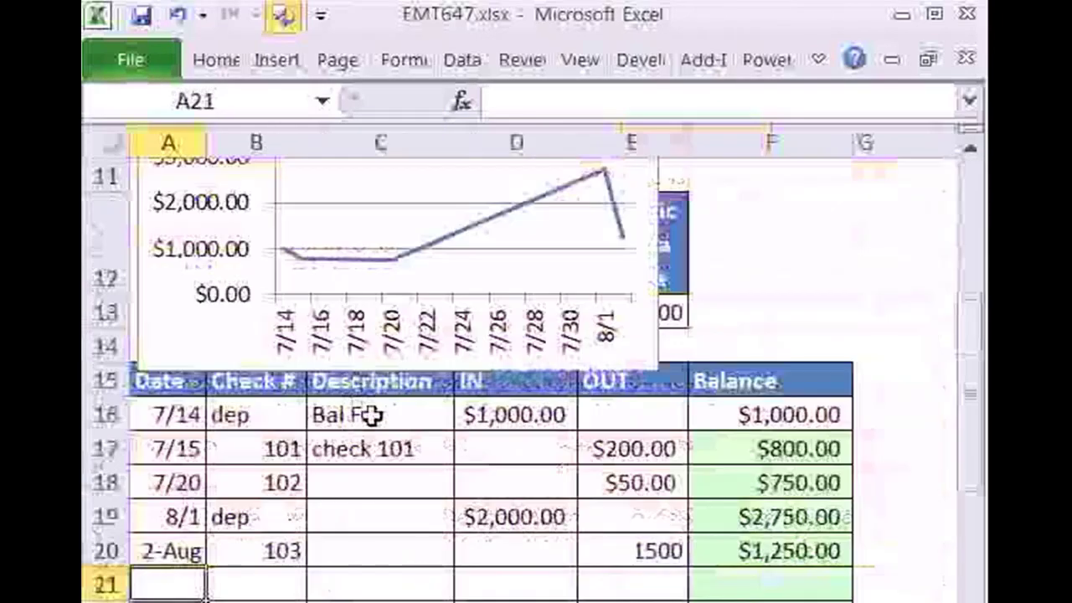
{"action": "scroll", "coordinate": [354, 390], "scroll_direction": "up", "scroll_amount": 4}
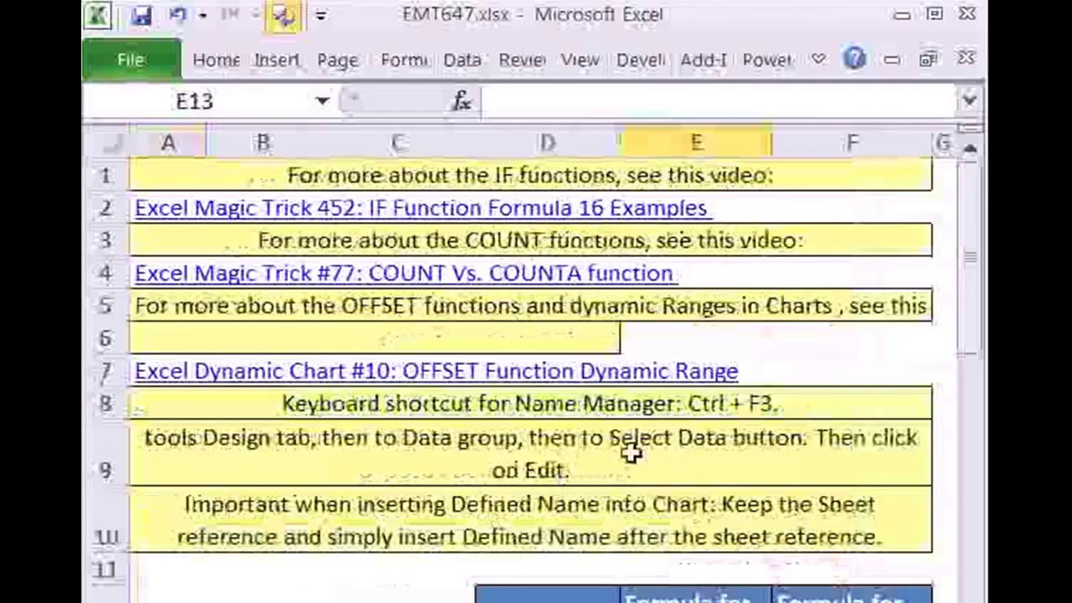
{"action": "scroll", "coordinate": [687, 523], "scroll_direction": "down", "scroll_amount": 3}
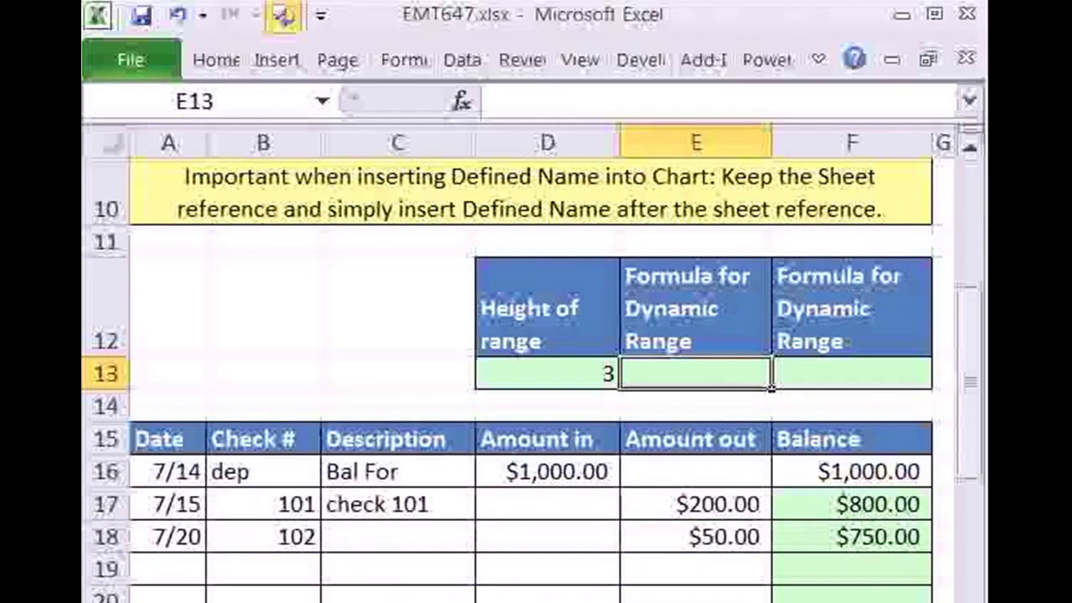
{"action": "scroll", "coordinate": [770, 358], "scroll_direction": "down", "scroll_amount": 1}
{"action": "scroll", "coordinate": [537, 376], "scroll_direction": "down", "scroll_amount": 2}
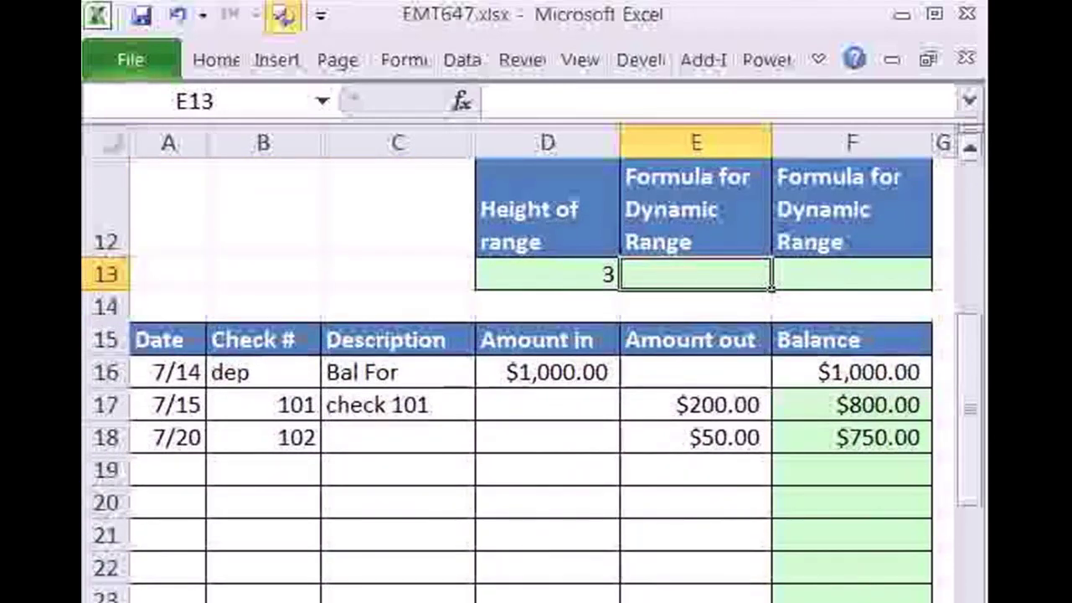
- Build the formula =OFFSET($F$16,,,$D$13) in E13, leaving the rows and columns arguments empty
{"action": "type", "text": "=of"}
{"action": "key", "text": "Tab"}
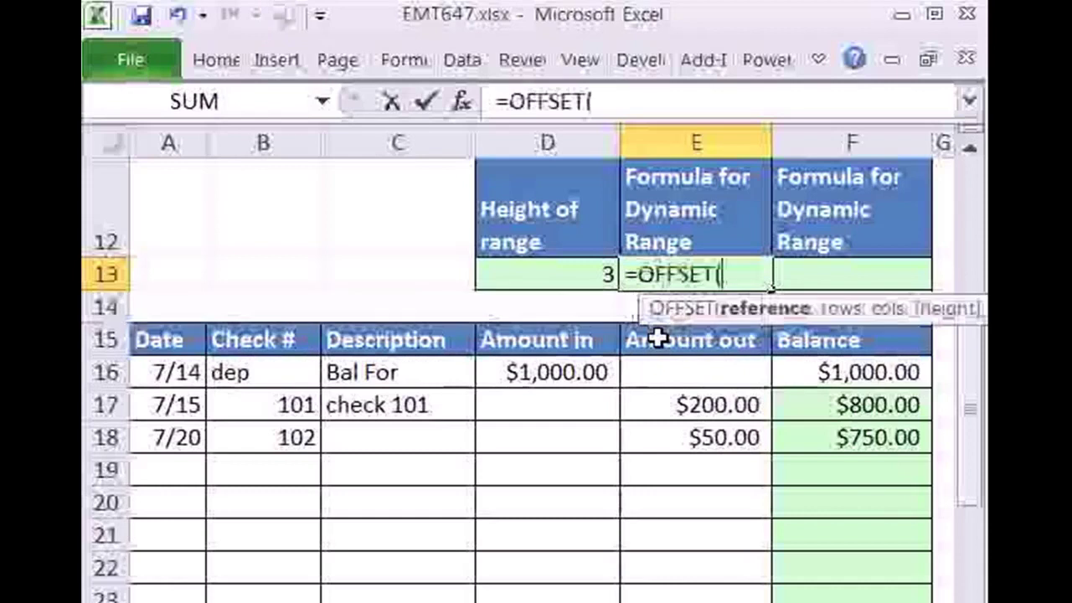
{"action": "left_click_drag", "start_coordinate": [641, 308], "coordinate": [408, 319]}
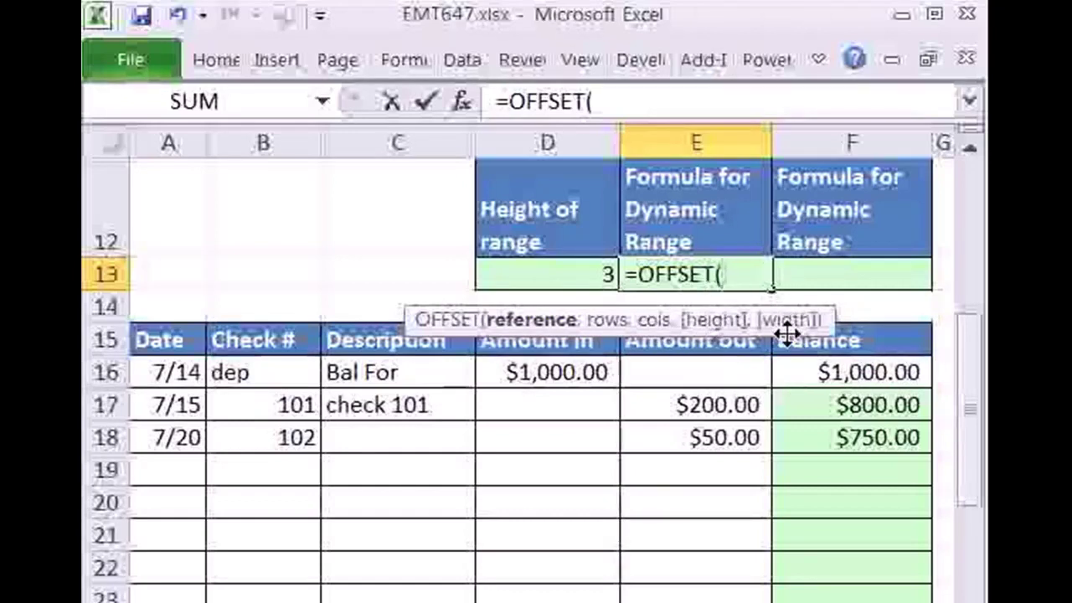
{"action": "left_click", "coordinate": [890, 370]}
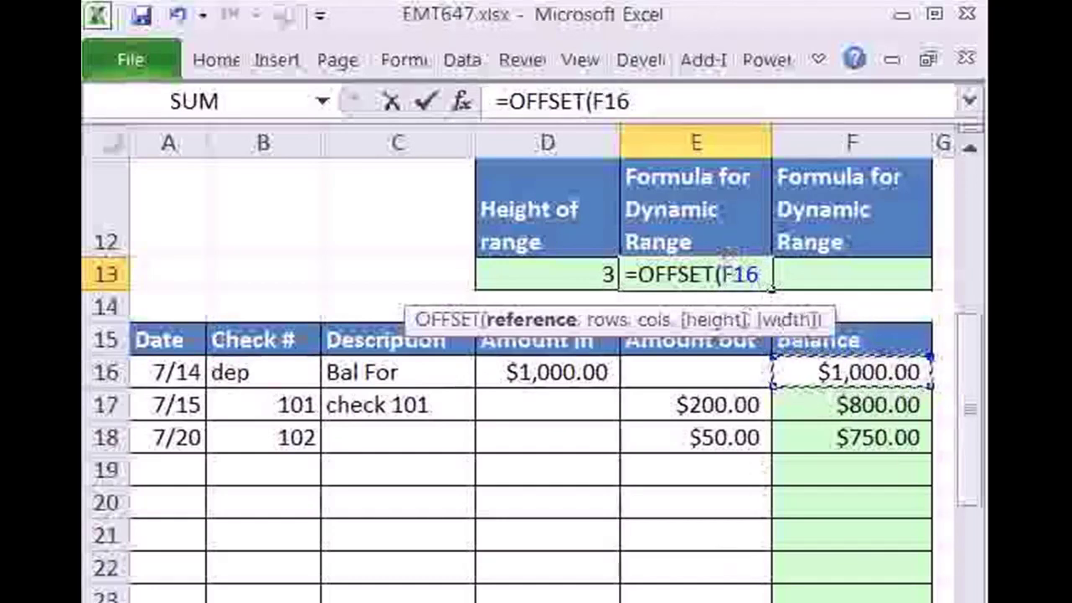
{"action": "key", "text": "F4"}
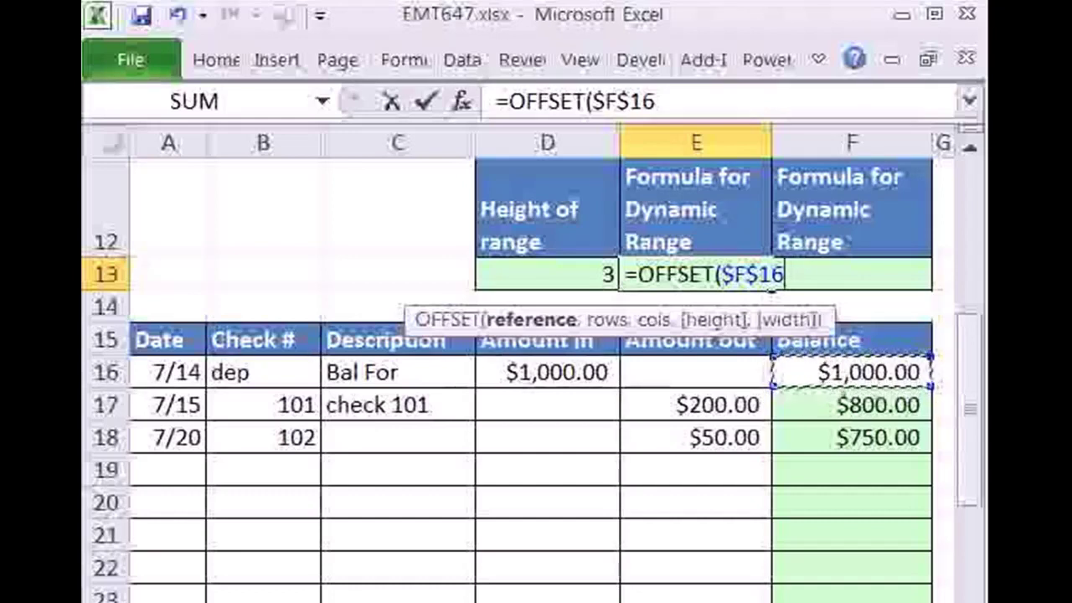
{"action": "type", "text": ","}
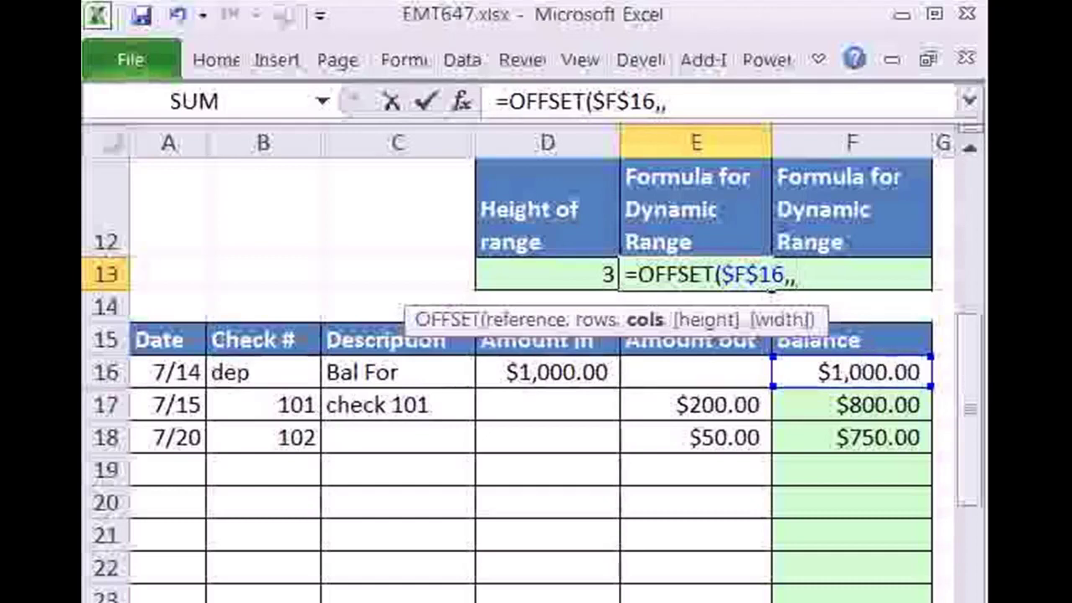
{"action": "type", "text": ","}
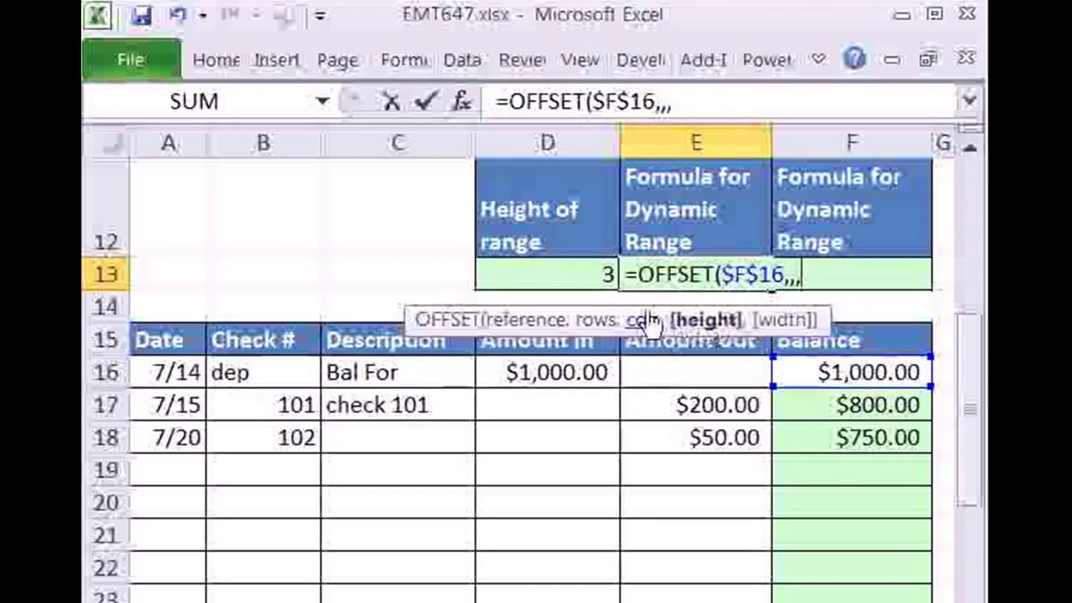
{"action": "left_click", "coordinate": [554, 277]}
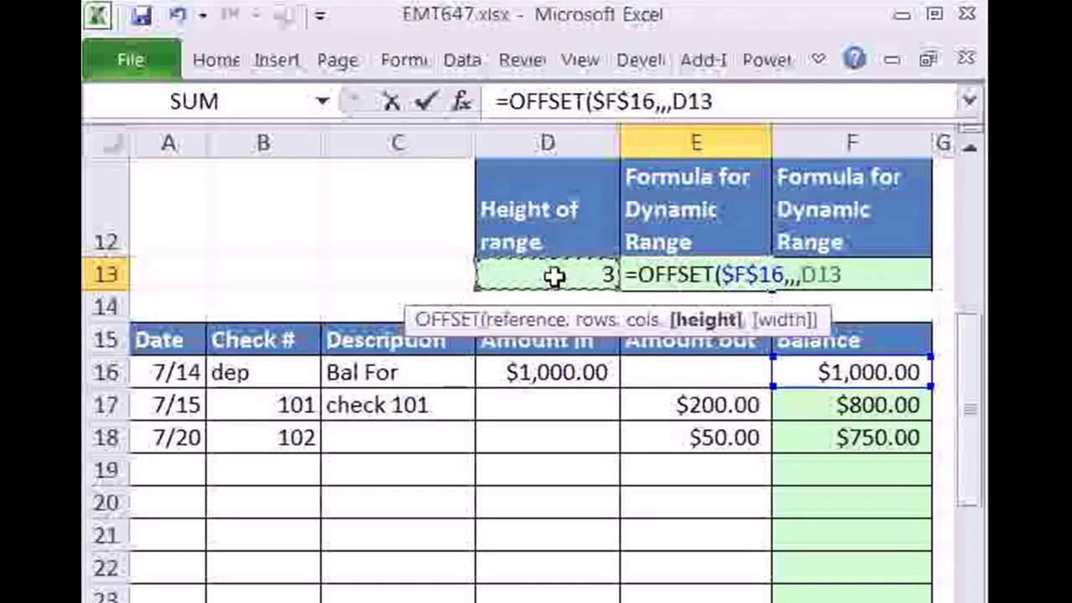
{"action": "key", "text": "F4"}
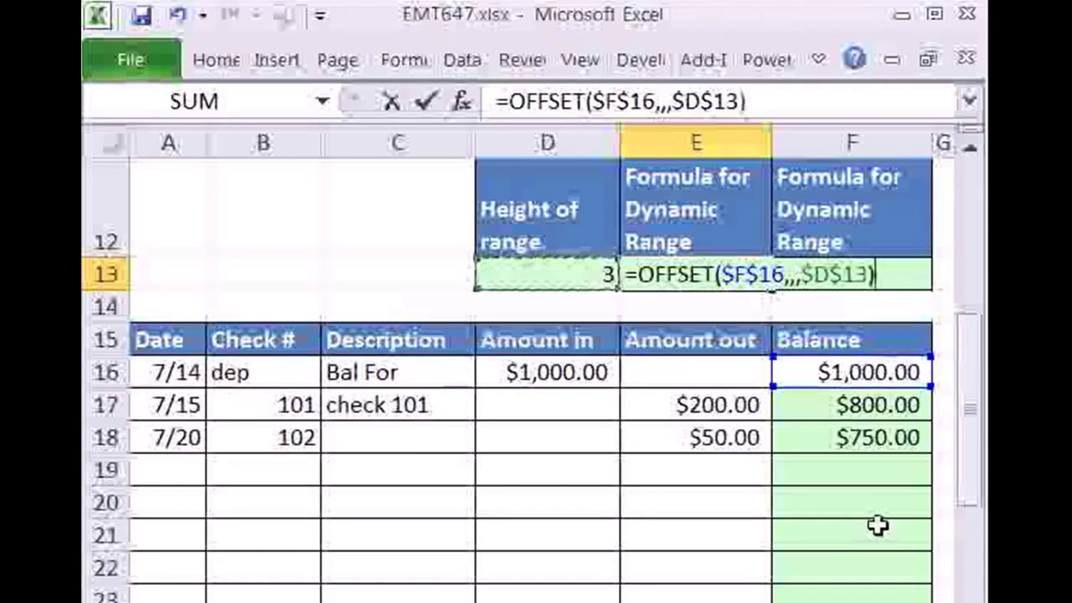
- Evaluate the OFFSET formula in E13 to check its values, restore it and enter it as an array formula
{"action": "left_click_drag", "start_coordinate": [890, 289], "coordinate": [528, 266]}
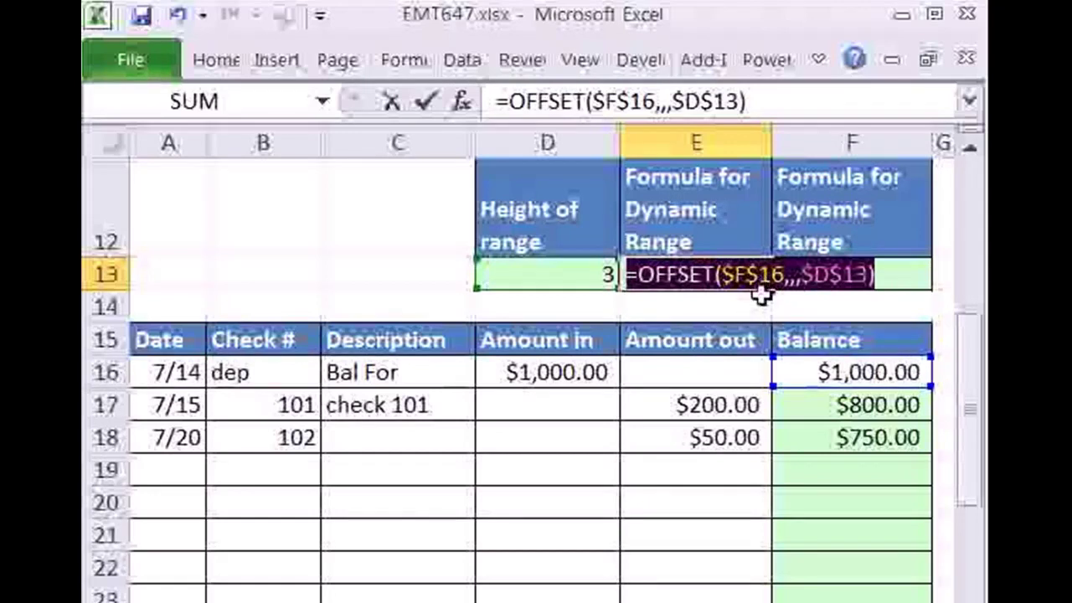
{"action": "key", "text": "F9"}
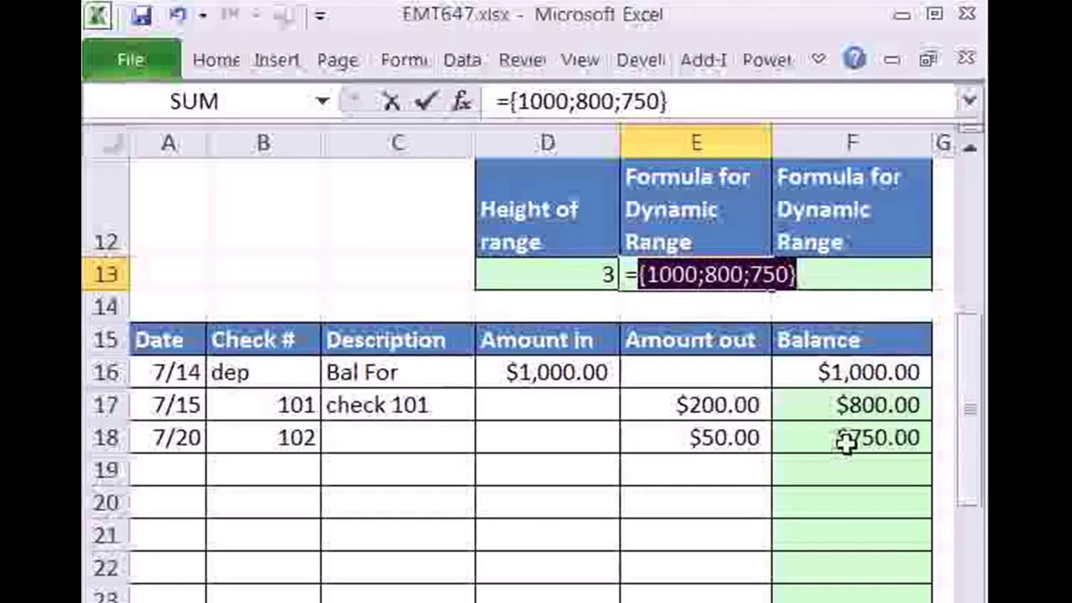
{"action": "key", "text": "ctrl+z"}
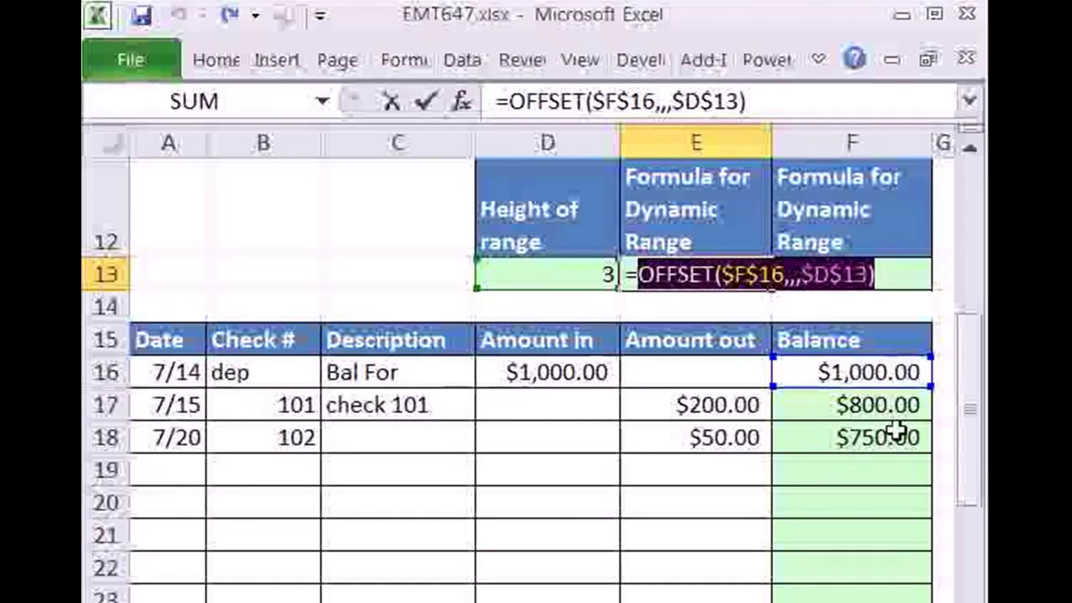
{"action": "key", "text": "ctrl+shift+Return"}
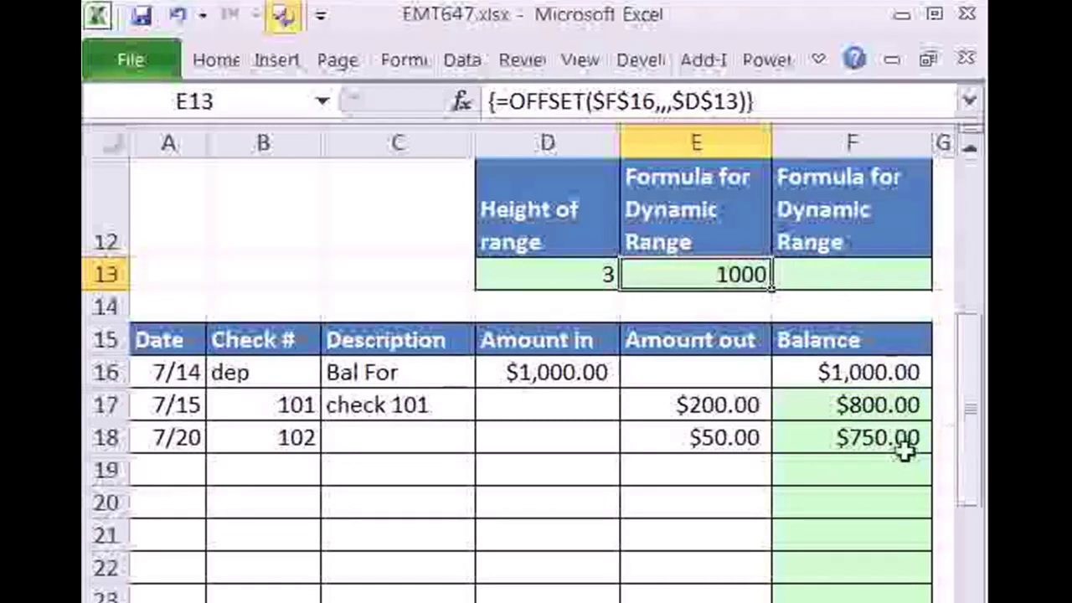
- Add the date 8/1 in A19 as a new check register row
{"action": "left_click", "coordinate": [204, 470]}
{"action": "type", "text": "8/1"}
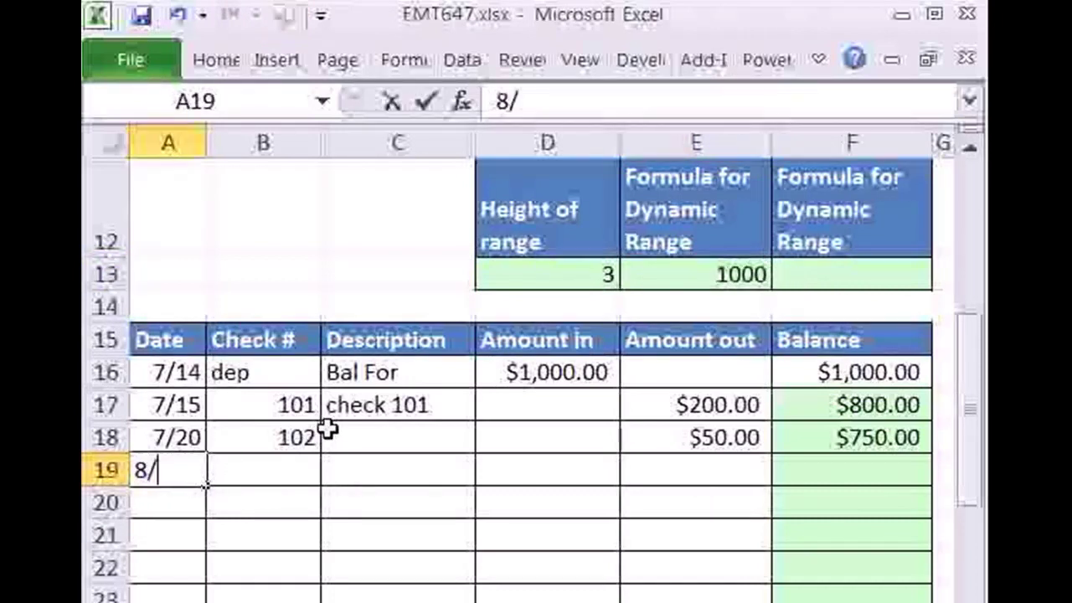
{"action": "key", "text": "Tab"}
{"action": "left_click", "coordinate": [661, 469]}
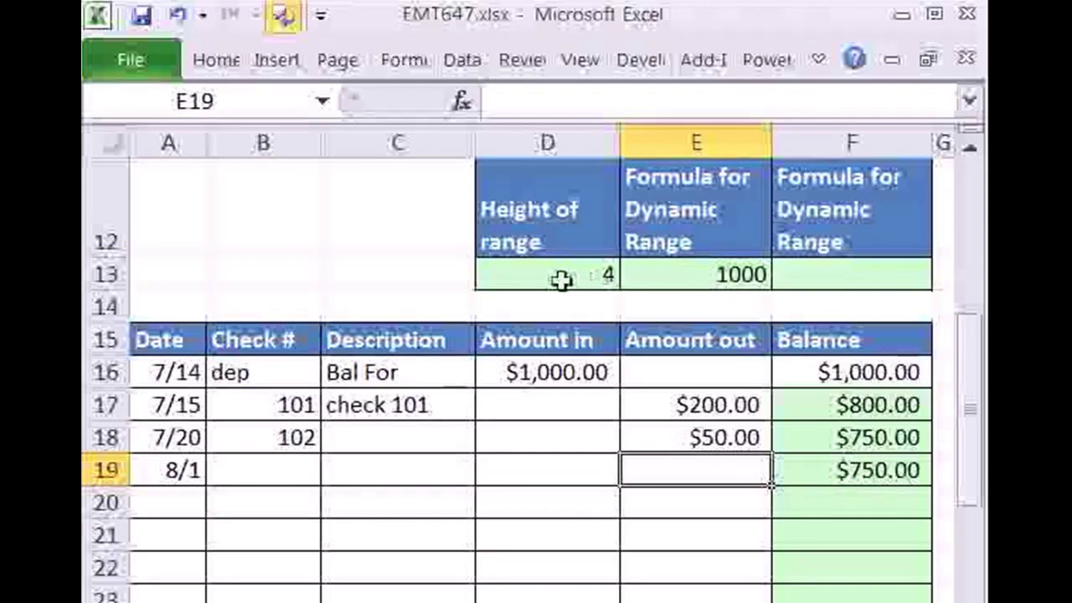
- Evaluate E13's OFFSET formula again to check that it covers the new register row, leaving the formula intact
{"action": "left_click", "coordinate": [650, 274]}
{"action": "key", "text": "F2"}
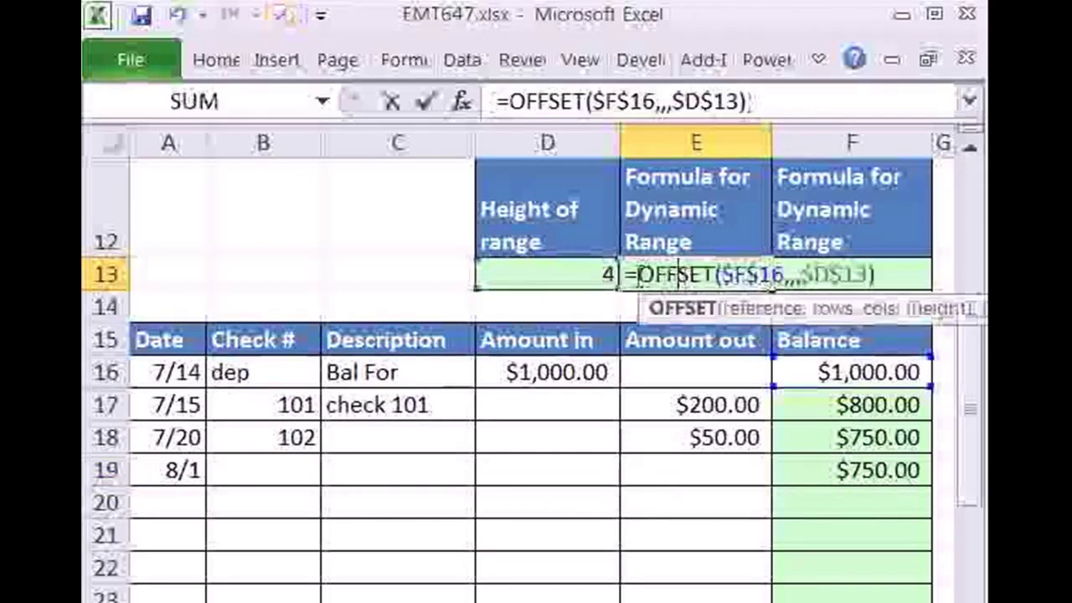
{"action": "left_click_drag", "start_coordinate": [629, 274], "coordinate": [965, 274]}
{"action": "key", "text": "ctrl+c"}
{"action": "key", "text": "F9"}
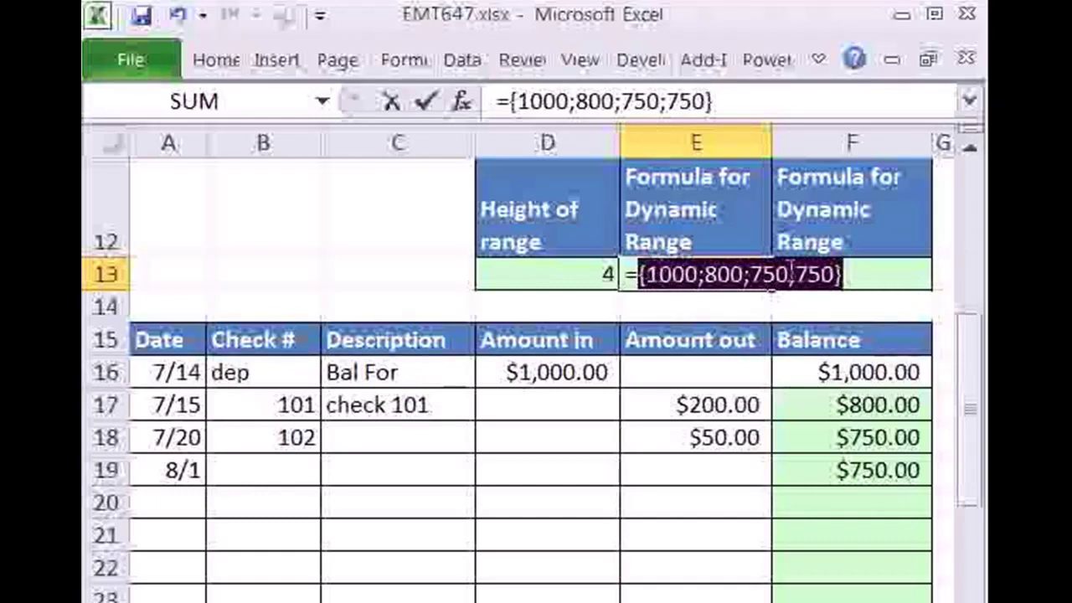
{"action": "key", "text": "Escape"}
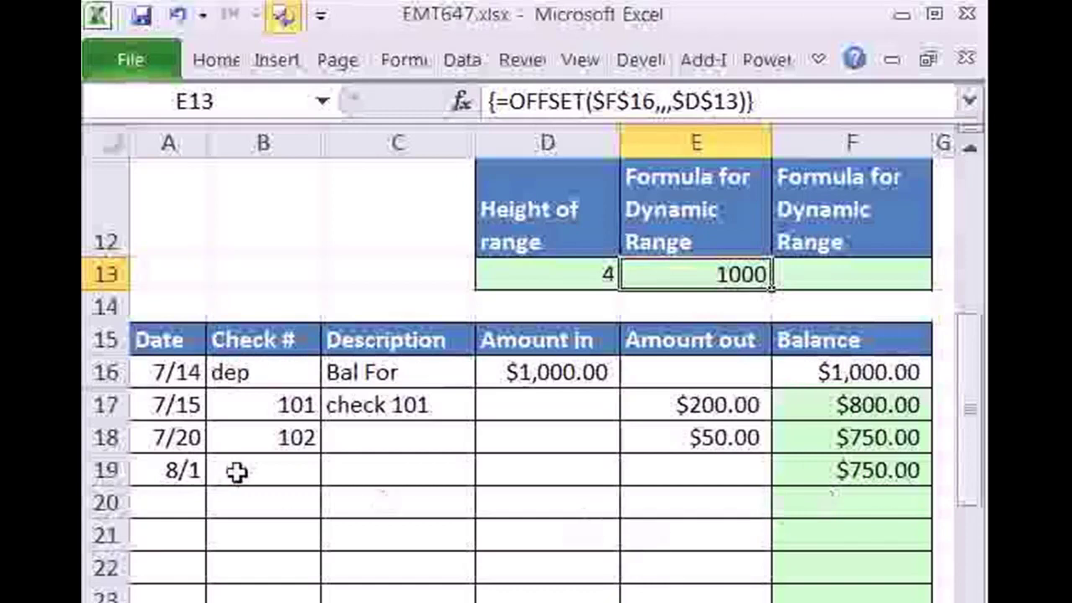
- Clear the date from A19 to remove the extra check register row
{"action": "left_click", "coordinate": [176, 473]}
{"action": "key", "text": "Delete"}
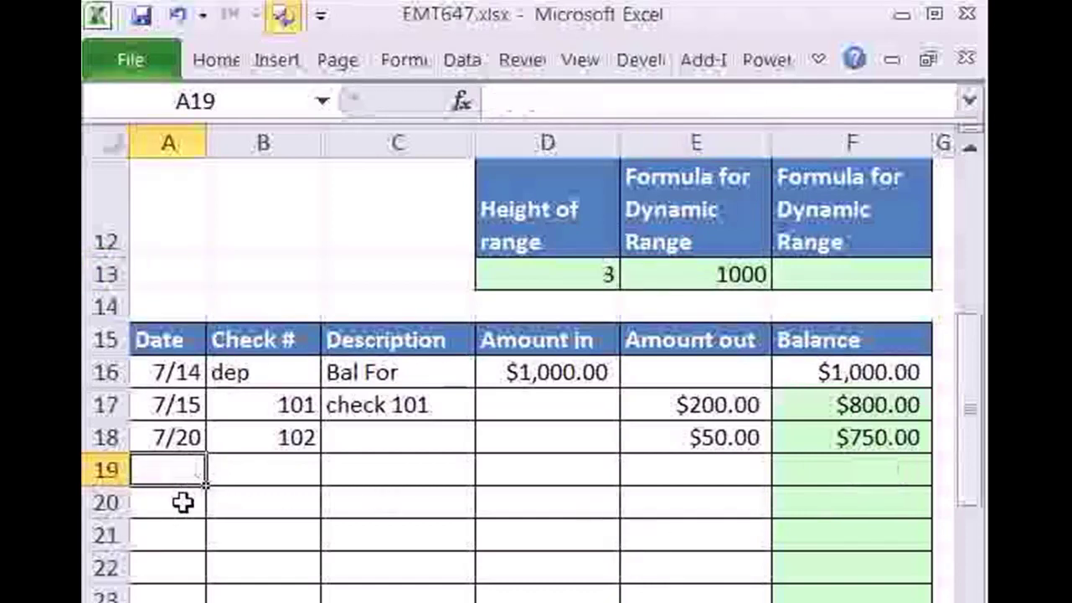
{"action": "left_click", "coordinate": [672, 266]}
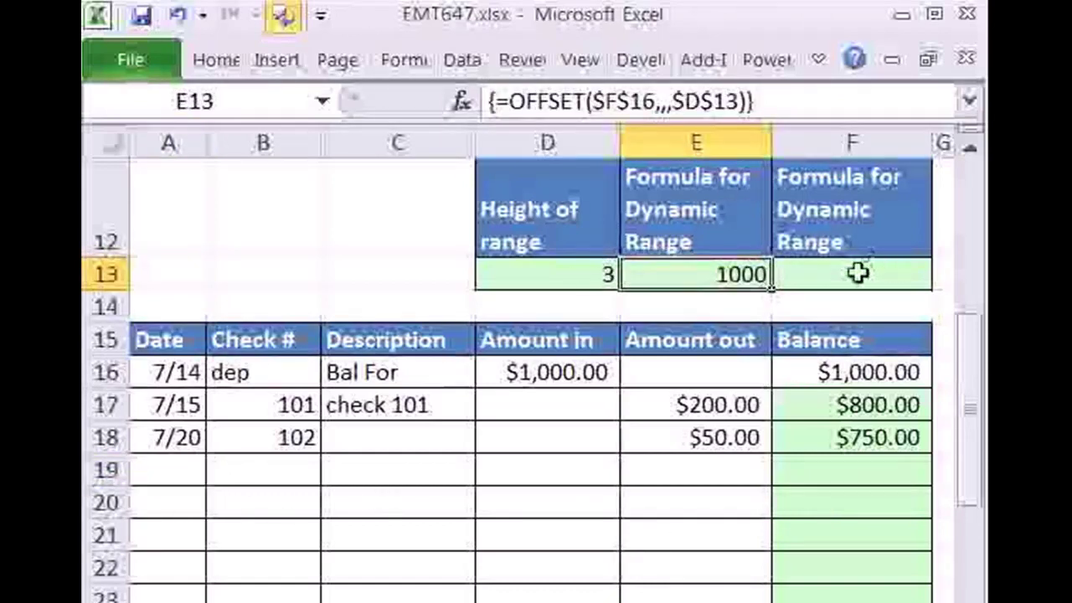
- Paste the OFFSET formula into F13, change its reference to the first date and enter =OFFSET($A$16,,,$D$13) as an array formula
{"action": "double_click", "coordinate": [858, 272]}
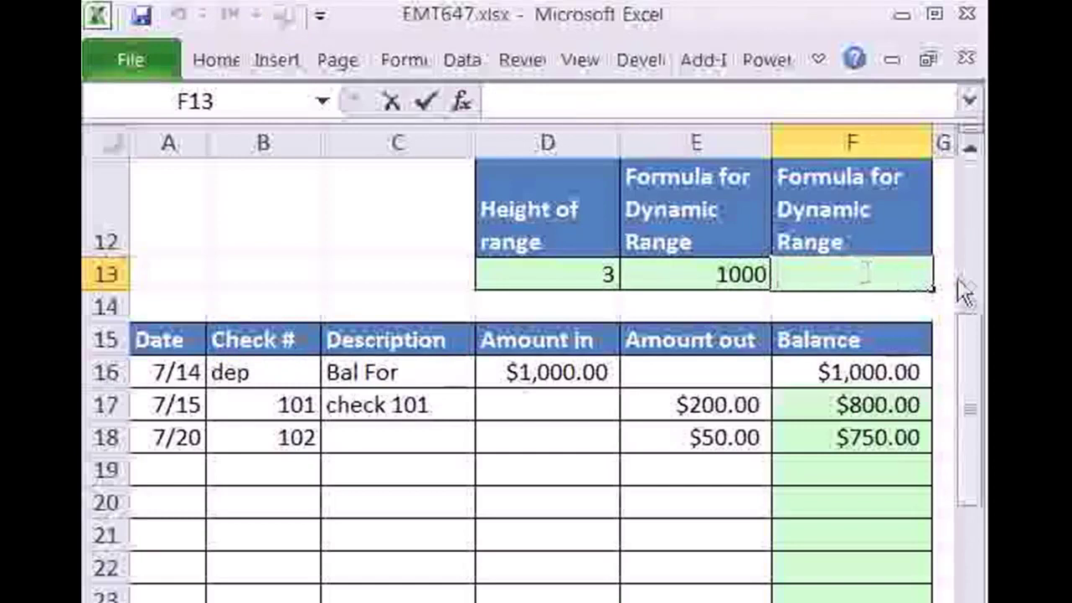
{"action": "key", "text": "ctrl+v"}
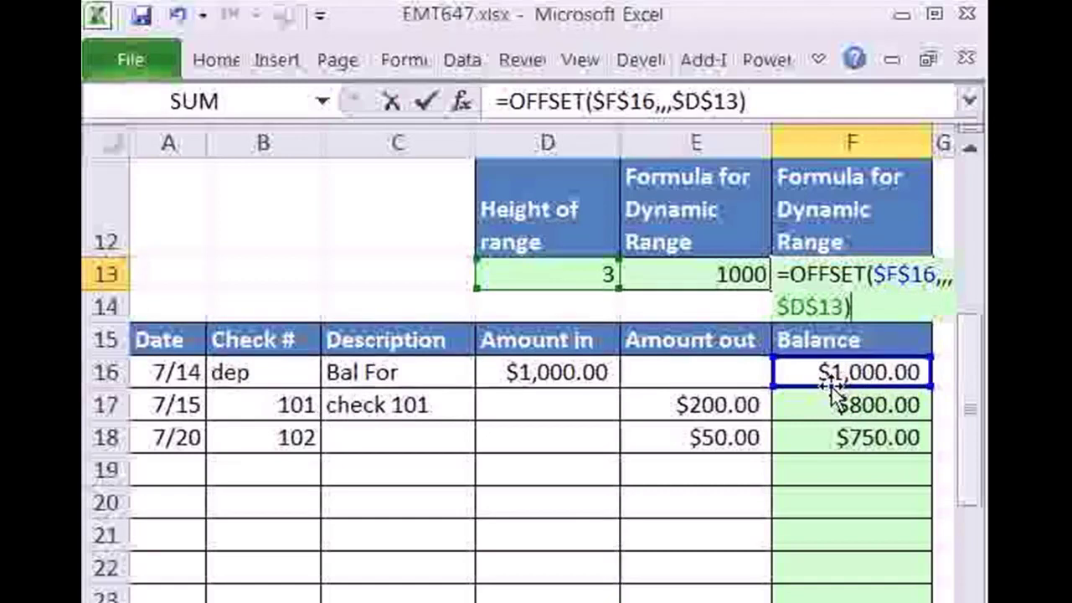
{"action": "left_click_drag", "start_coordinate": [832, 387], "coordinate": [228, 399]}
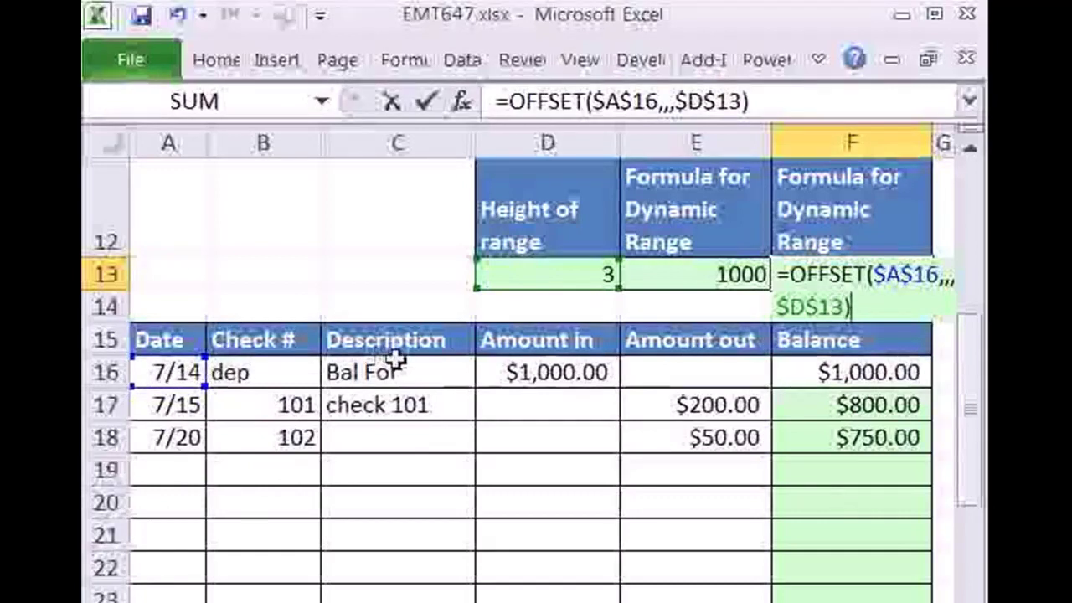
{"action": "key", "text": "ctrl+shift+Return"}
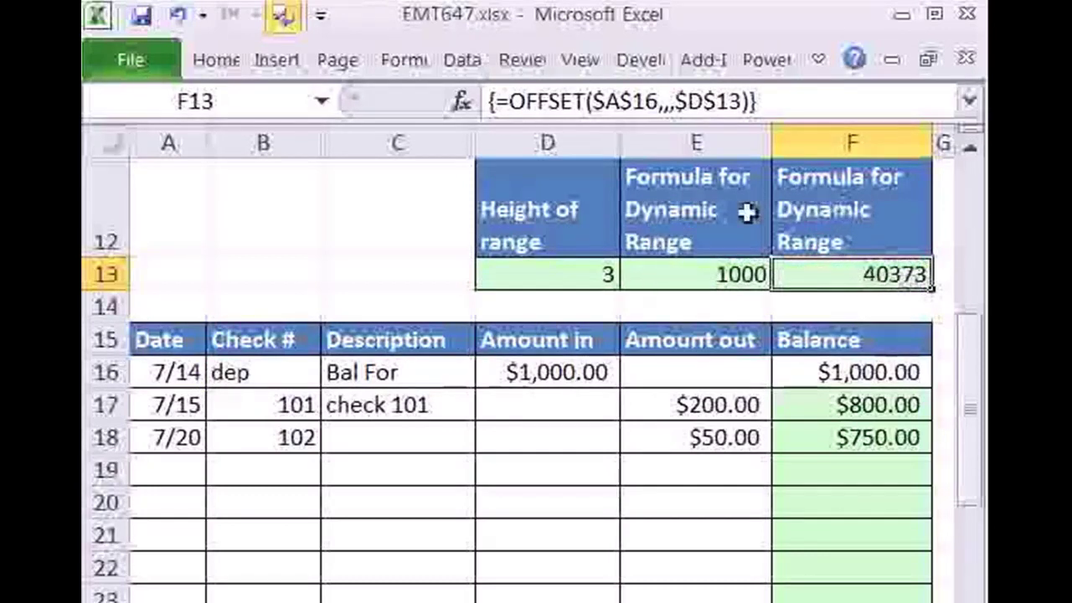
- Copy the full formula text =OFFSET($F$16,,,$D$13) from E13, keeping it as an array formula
{"action": "double_click", "coordinate": [675, 276]}
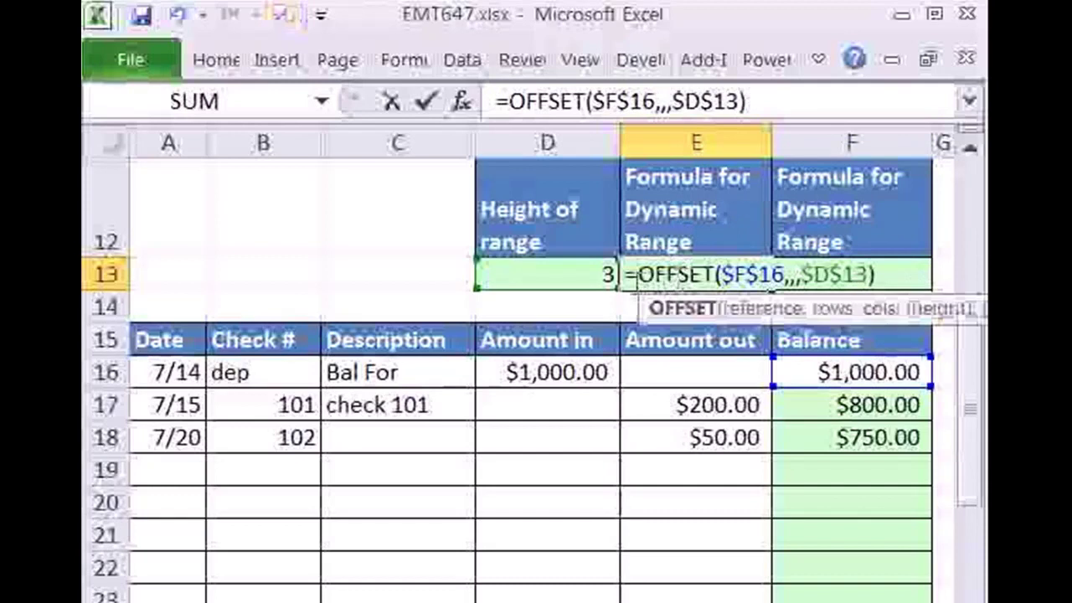
{"action": "left_click_drag", "start_coordinate": [621, 275], "coordinate": [945, 271]}
{"action": "key", "text": "ctrl+c"}
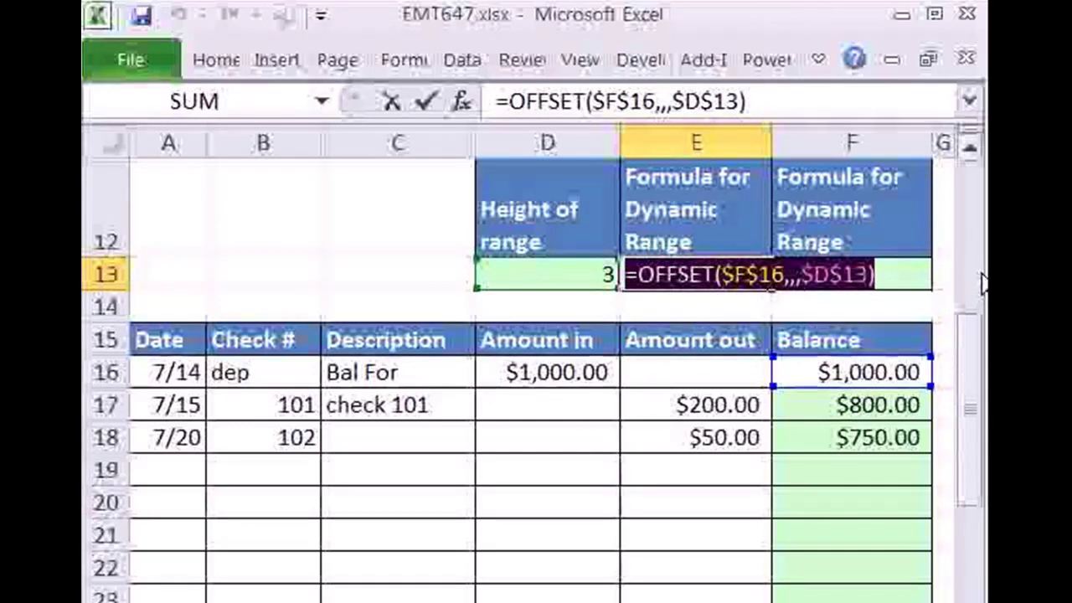
{"action": "key", "text": "ctrl+shift+Return"}
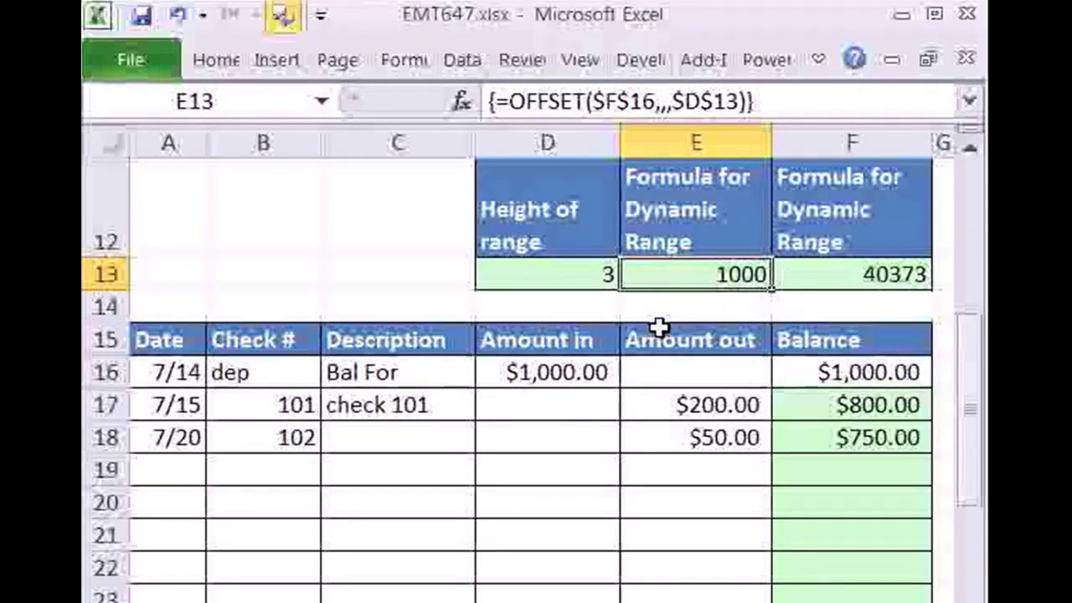
- Delete the existing defined names Date and Balance from the workbook
{"action": "key", "text": "ctrl+F3"}
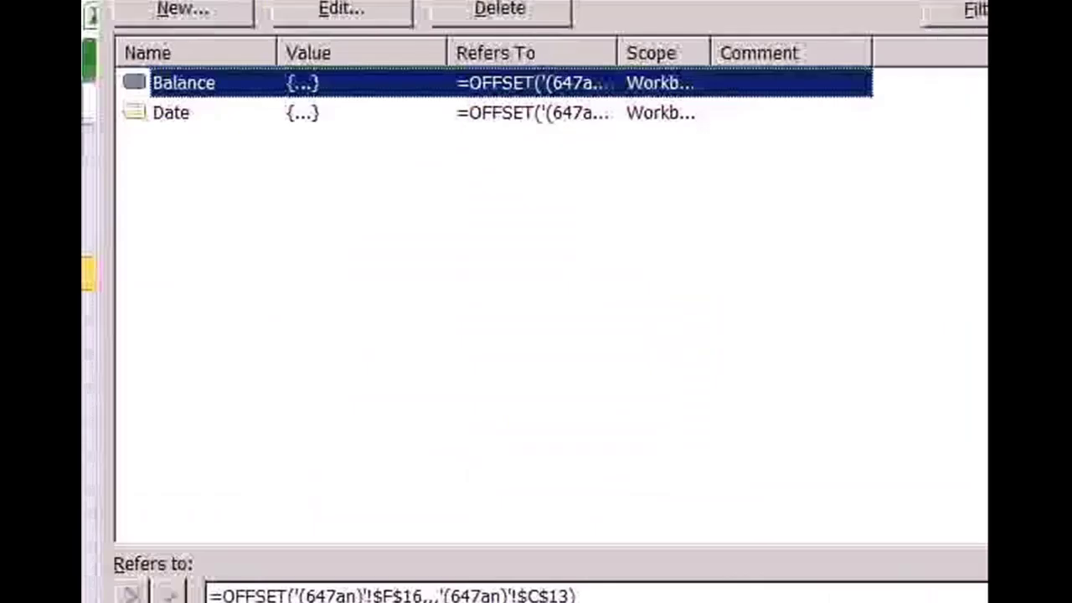
{"action": "left_click", "coordinate": [323, 114]}
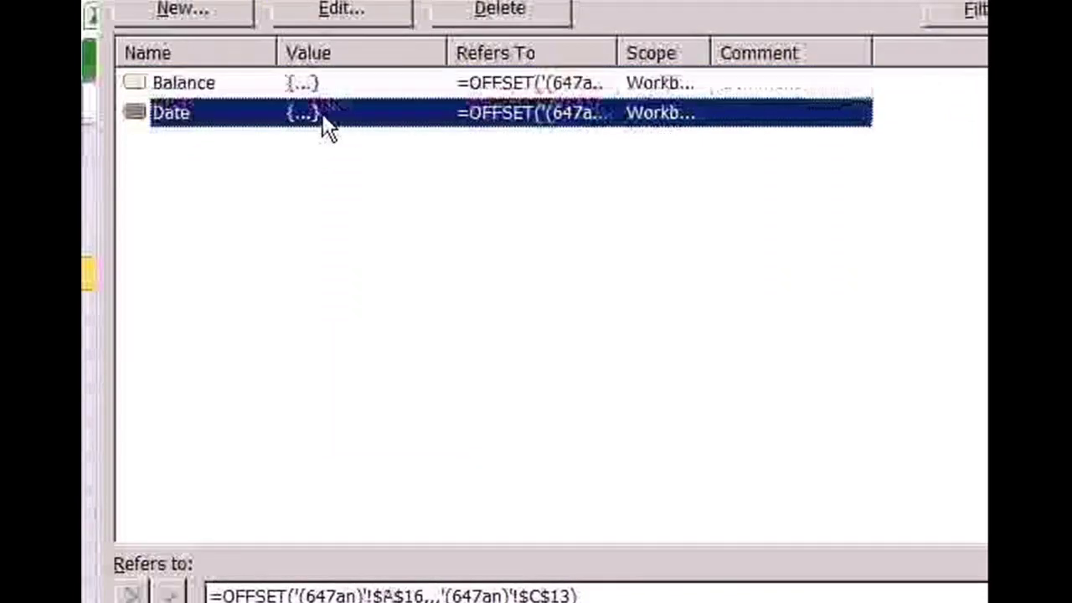
{"action": "left_click", "coordinate": [496, 15]}
{"action": "left_click", "coordinate": [614, 513]}
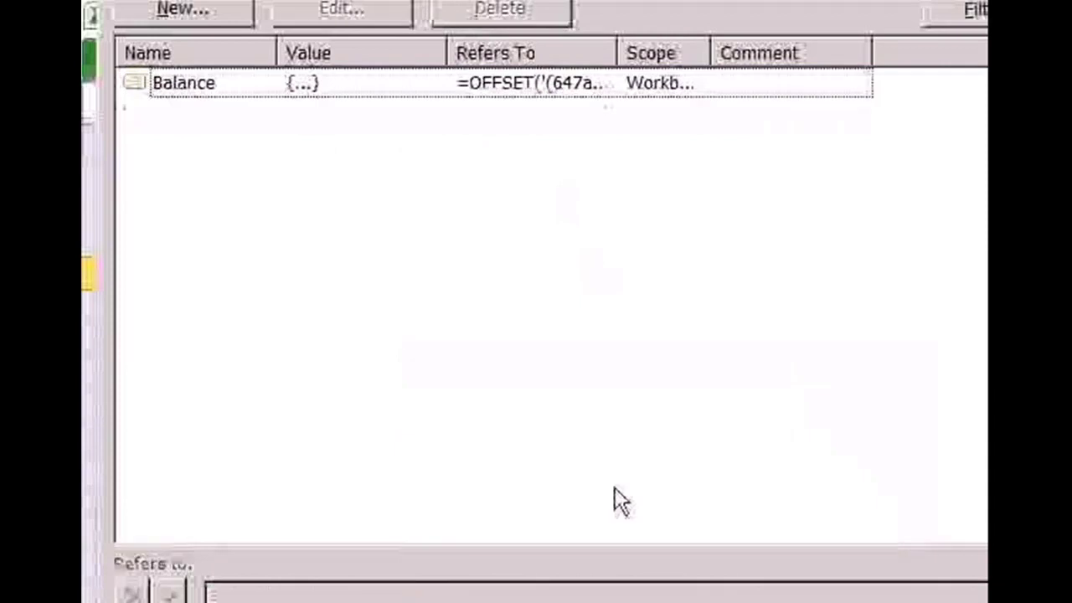
{"action": "left_click", "coordinate": [493, 83]}
{"action": "left_click", "coordinate": [520, 15]}
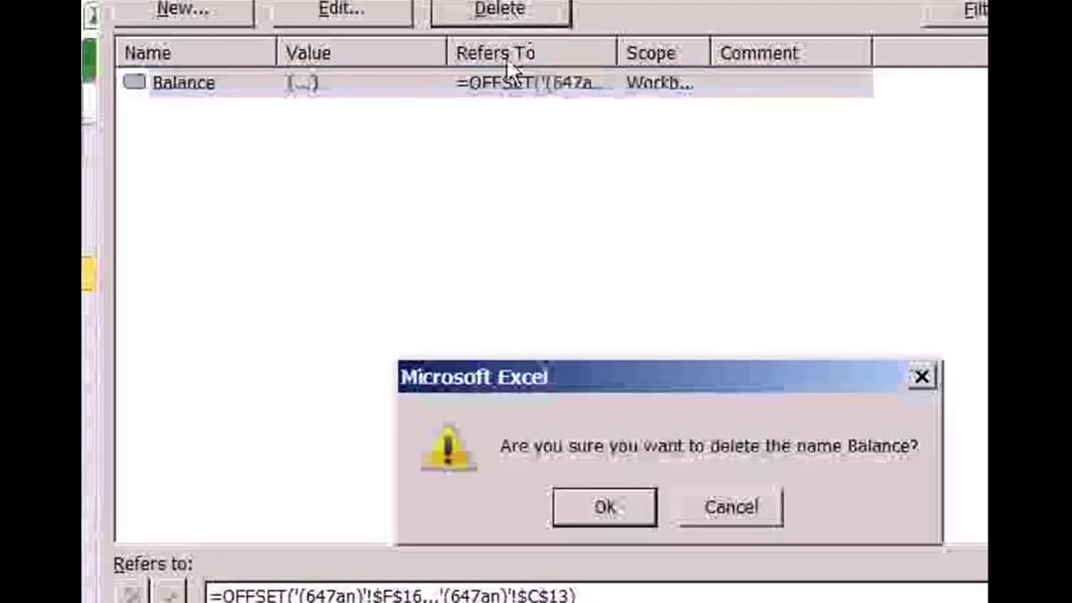
{"action": "left_click", "coordinate": [640, 519]}
- Define a workbook-level name Balance_ that refers to the copied formula =OFFSET($F$16,,,$D$13)
{"action": "left_click", "coordinate": [209, 18]}
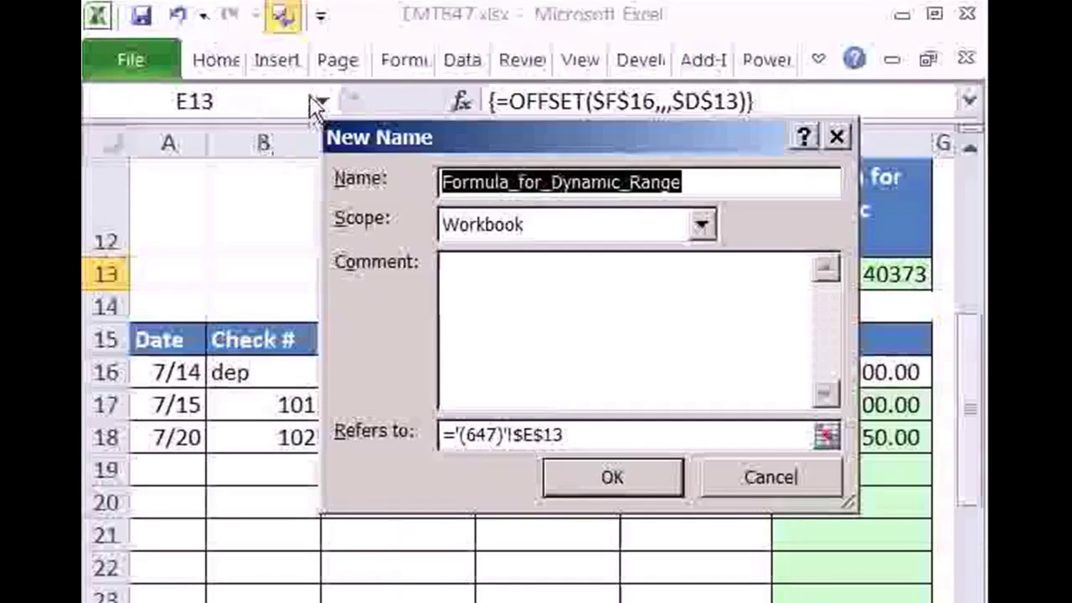
{"action": "left_click_drag", "start_coordinate": [446, 155], "coordinate": [314, 117]}
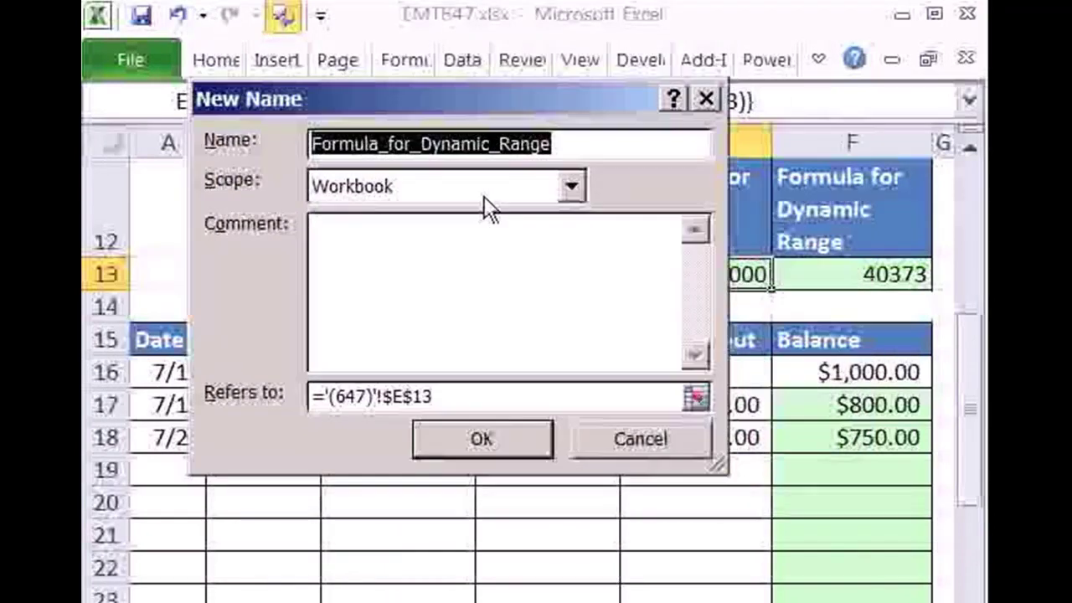
{"action": "type", "text": "Balance"}
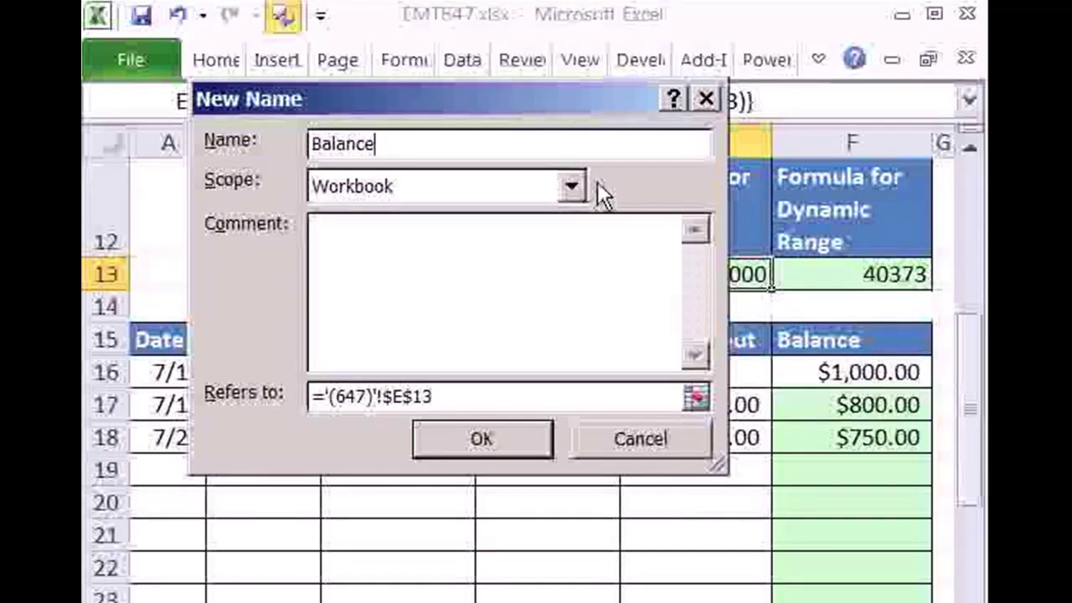
{"action": "type", "text": "_"}
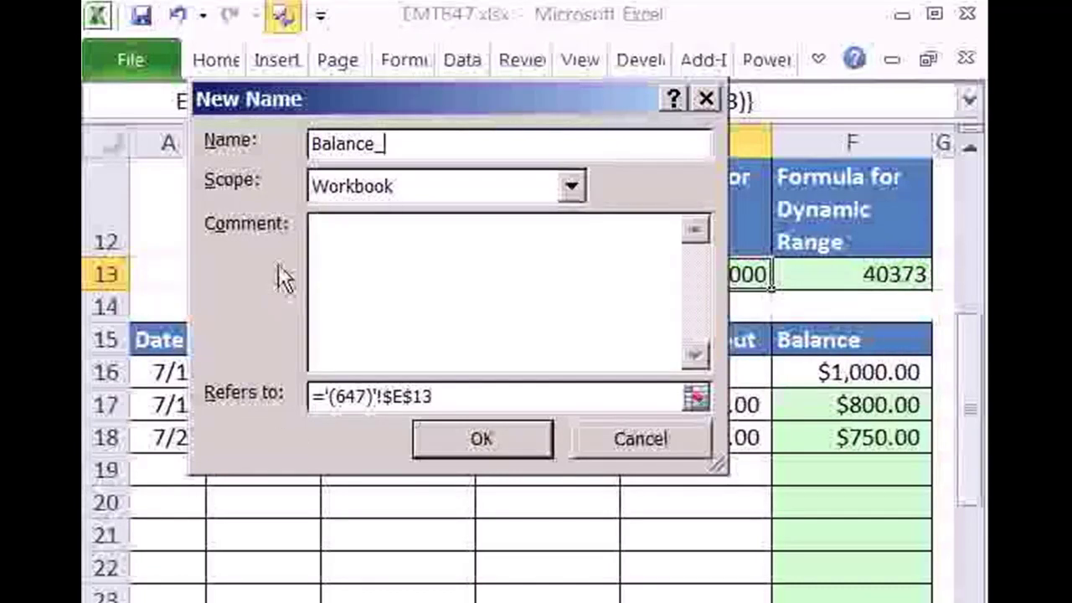
{"action": "left_click_drag", "start_coordinate": [457, 402], "coordinate": [215, 412]}
{"action": "key", "text": "Delete"}
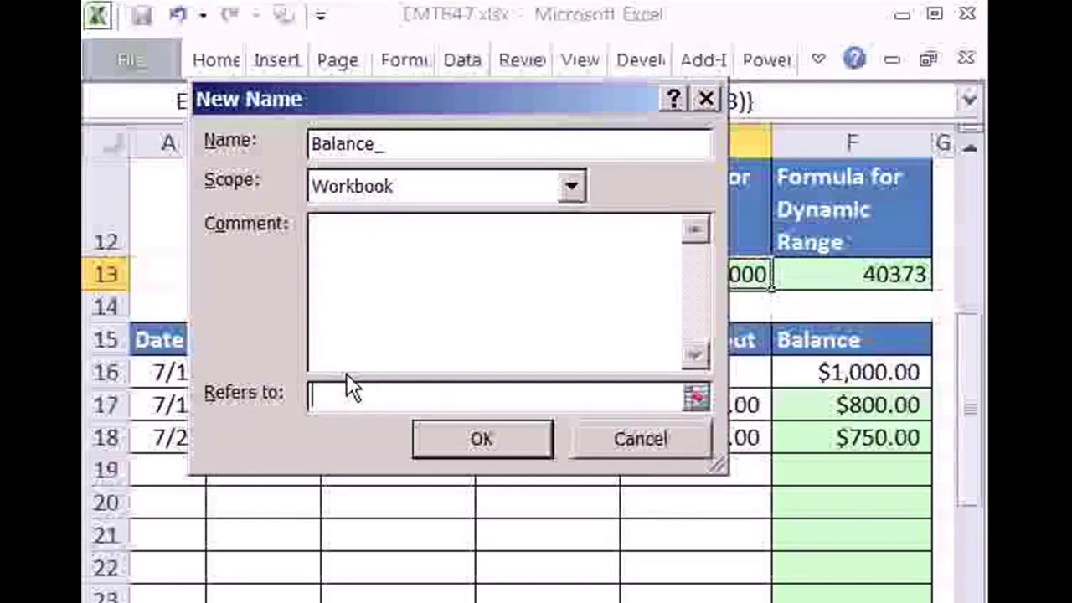
{"action": "key", "text": "ctrl+v"}
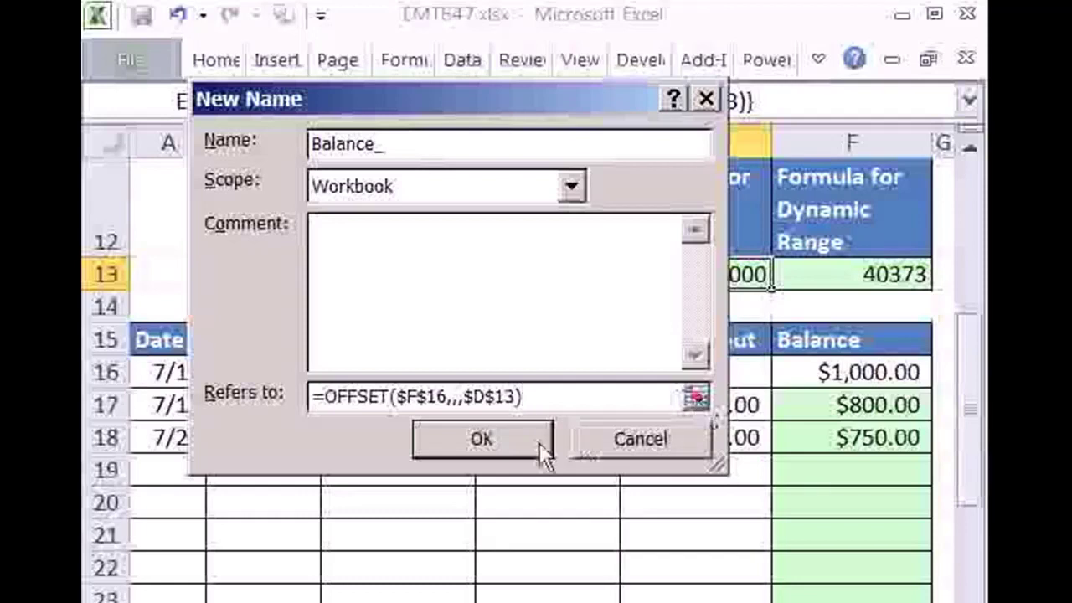
{"action": "left_click", "coordinate": [499, 444]}
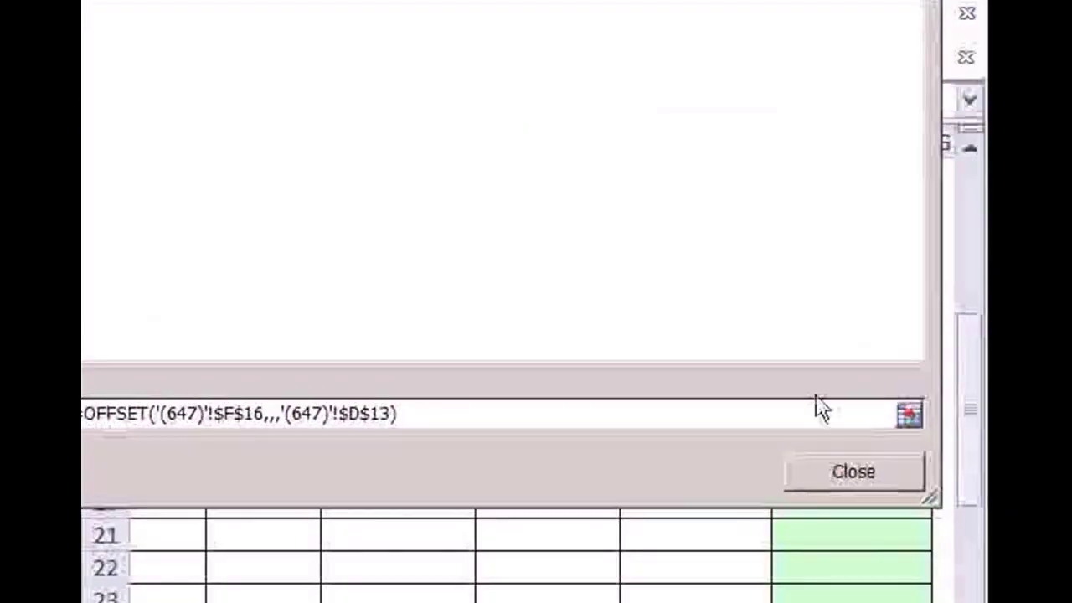
- Check on the sheet which cells the name Balance_ covers and close the list of defined names
{"action": "left_click", "coordinate": [909, 416]}
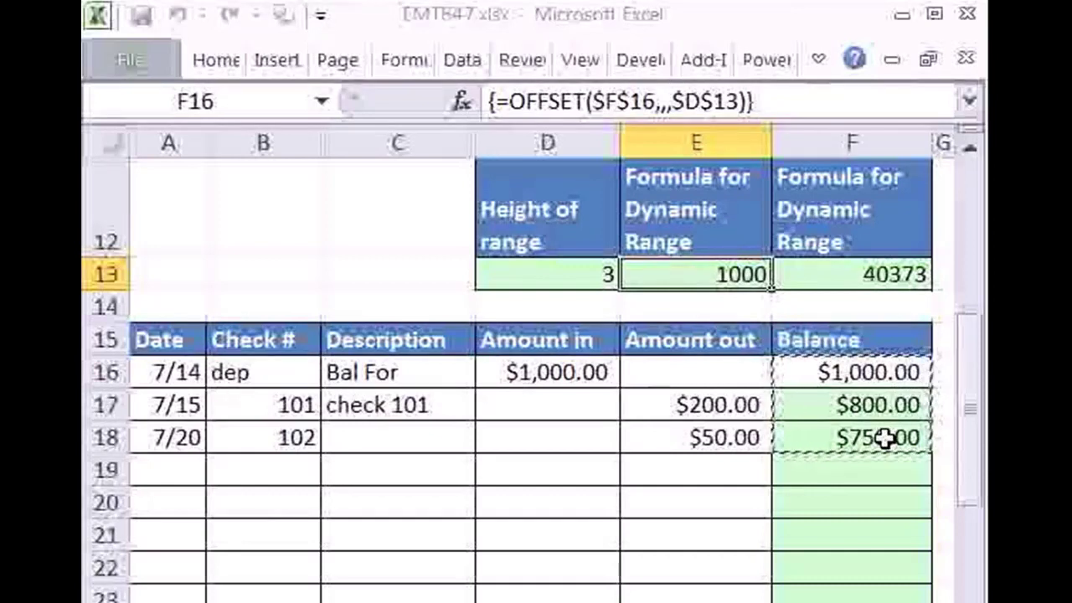
{"action": "key", "text": "Return"}
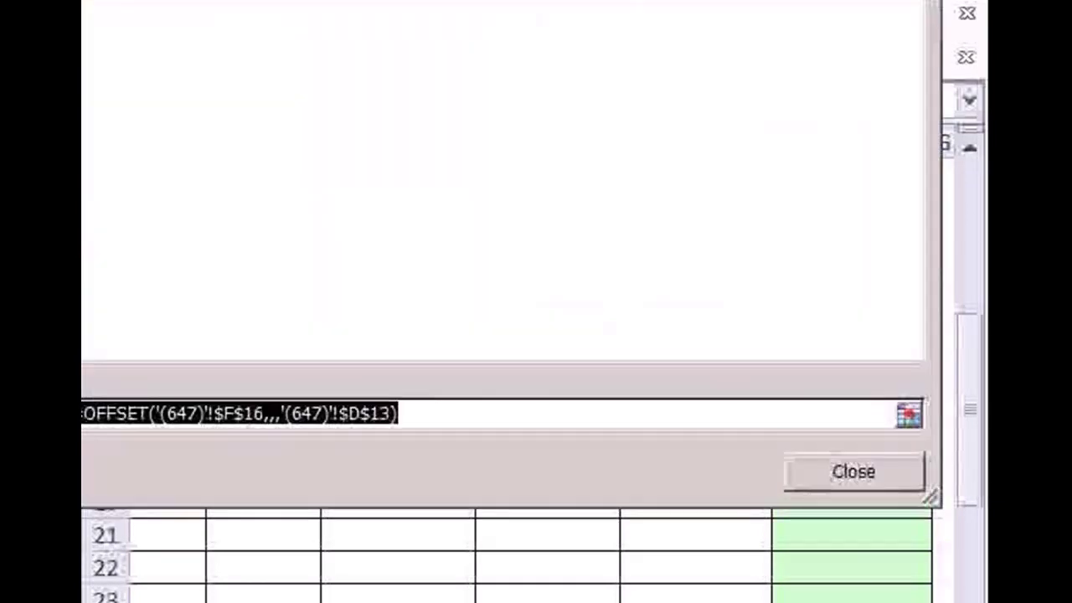
{"action": "left_click", "coordinate": [864, 479]}
- Copy the full formula text =OFFSET($A$16,,,$D$13) from F13, keeping it as an array formula
{"action": "double_click", "coordinate": [842, 274]}
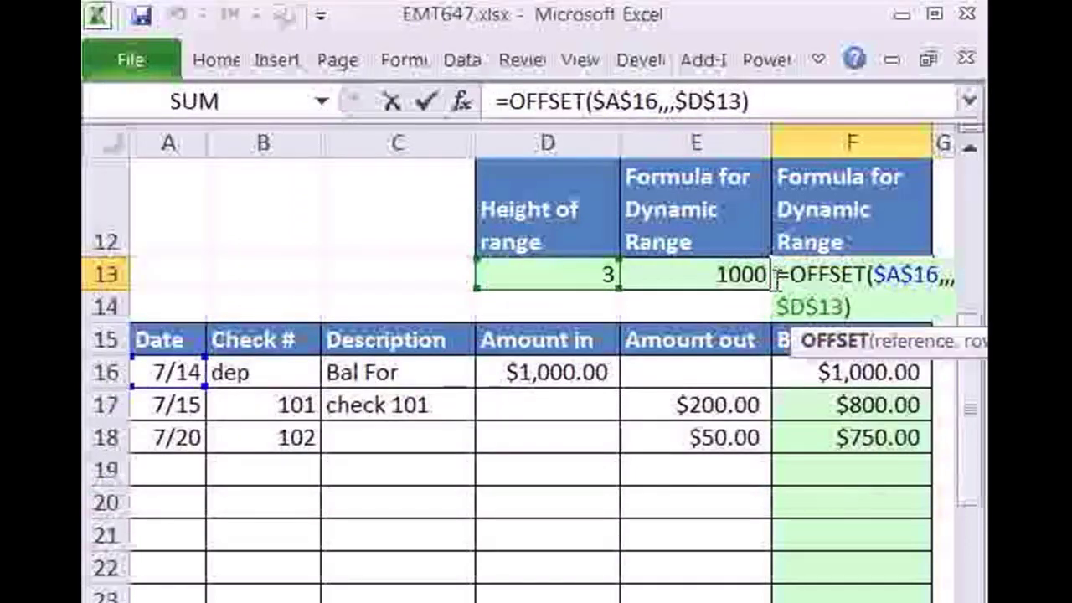
{"action": "left_click_drag", "start_coordinate": [775, 276], "coordinate": [914, 321]}
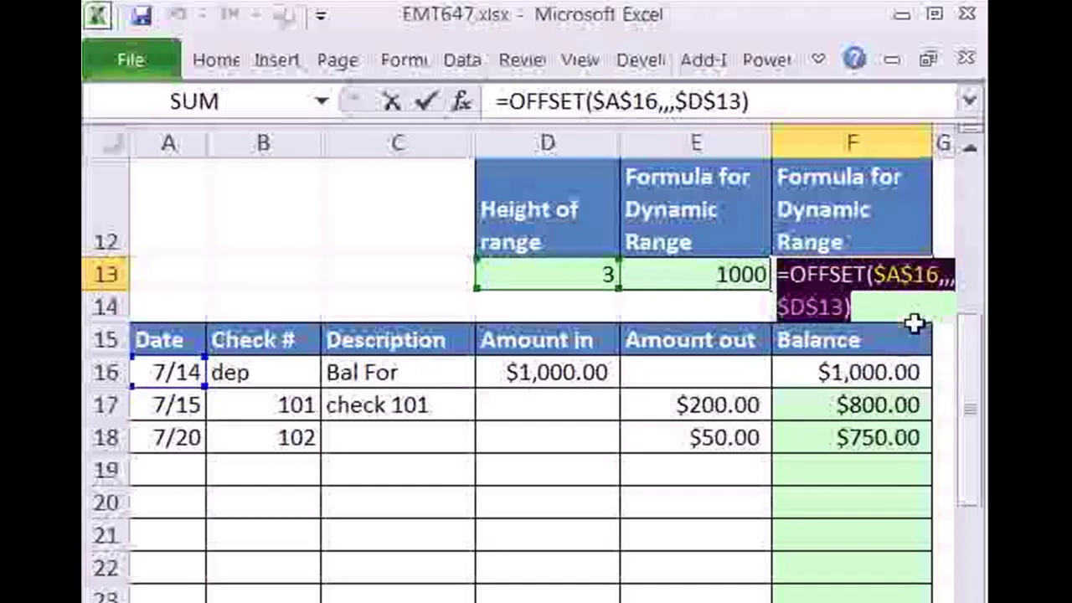
{"action": "key", "text": "ctrl+shift+Return"}
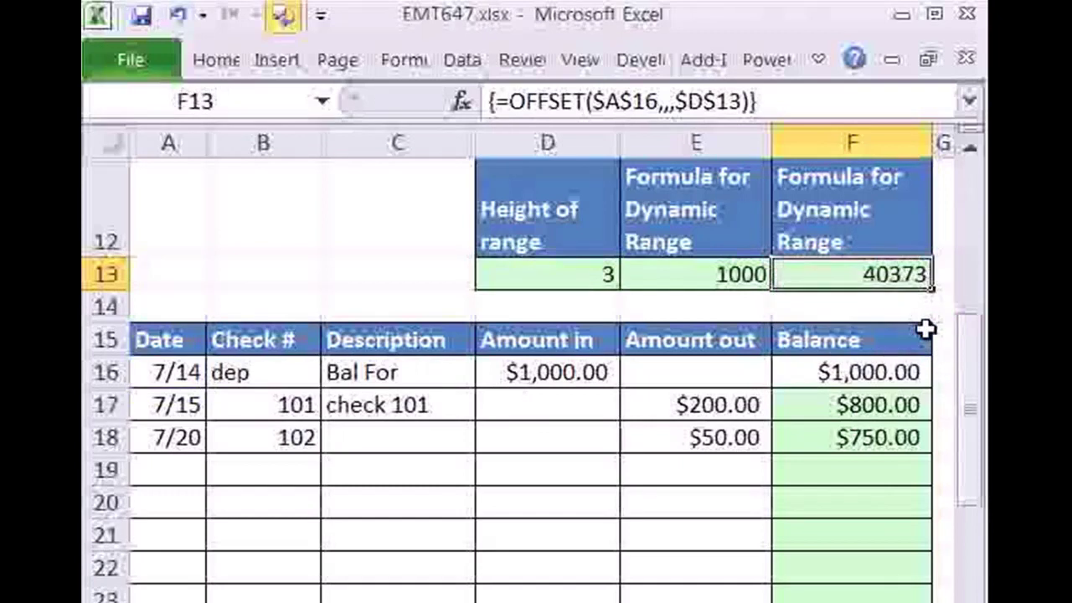
- Define a workbook-level name Date_ that refers to the copied formula =OFFSET($A$16,,,$D$13)
{"action": "key", "text": "ctrl+F3"}
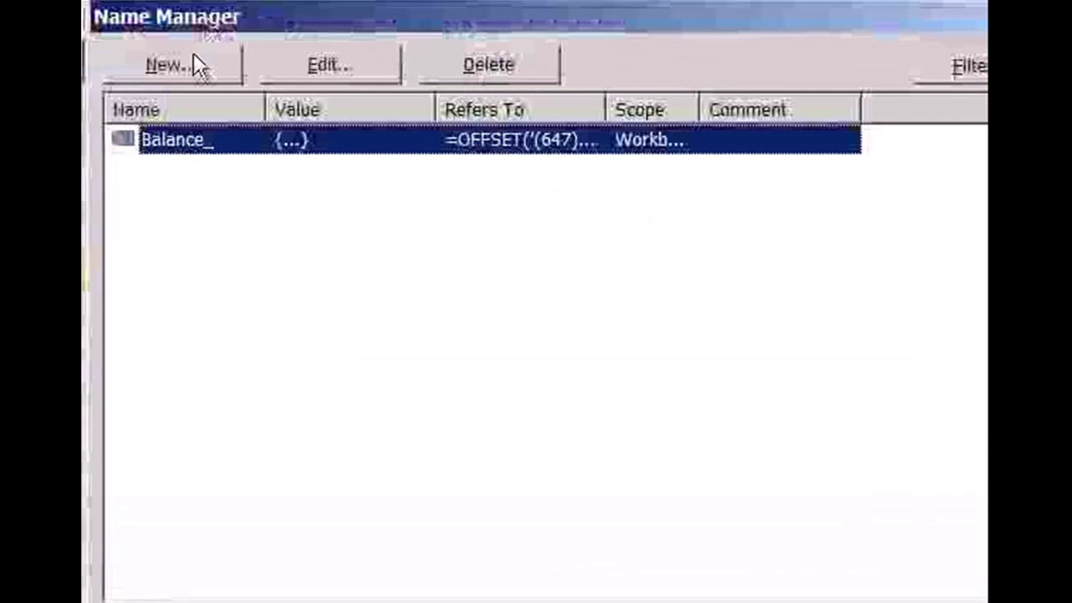
{"action": "left_click", "coordinate": [194, 63]}
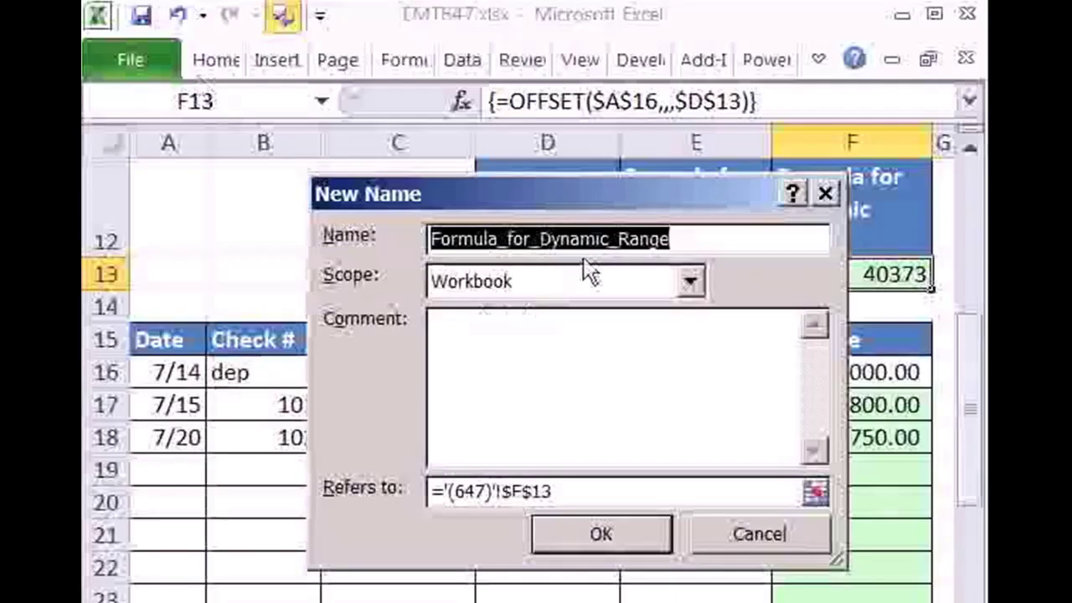
{"action": "type", "text": "Date_"}
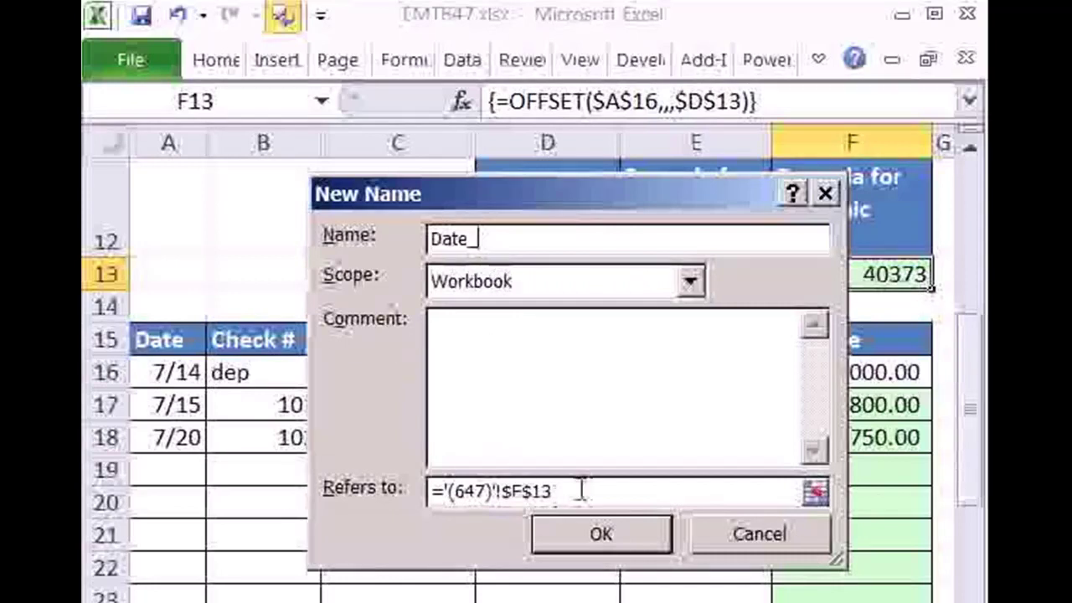
{"action": "left_click_drag", "start_coordinate": [581, 490], "coordinate": [324, 502]}
{"action": "key", "text": "Delete"}
{"action": "key", "text": "ctrl+v"}
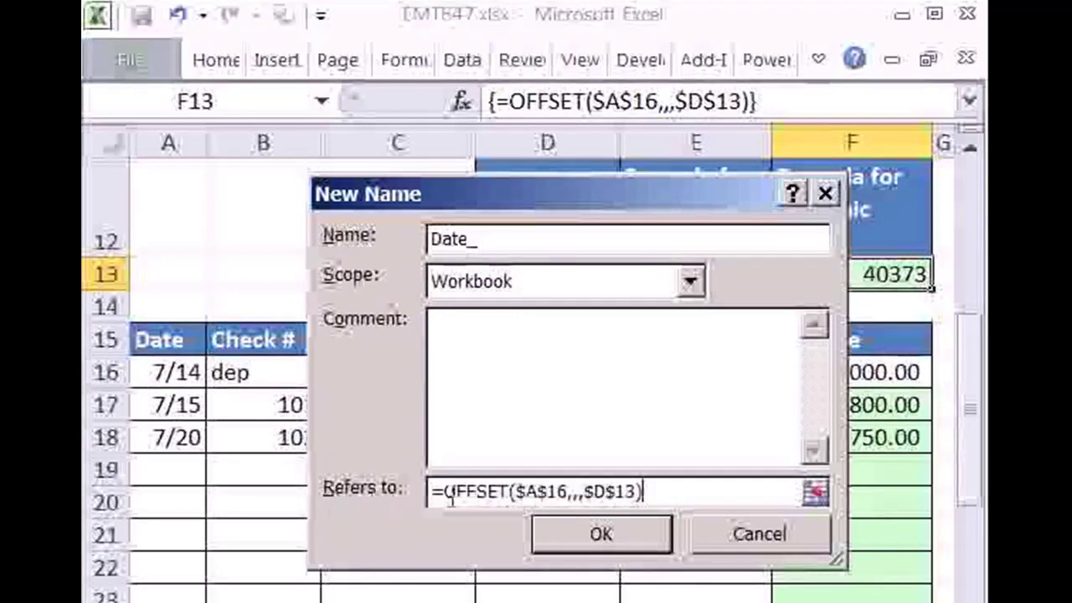
{"action": "left_click", "coordinate": [657, 534]}
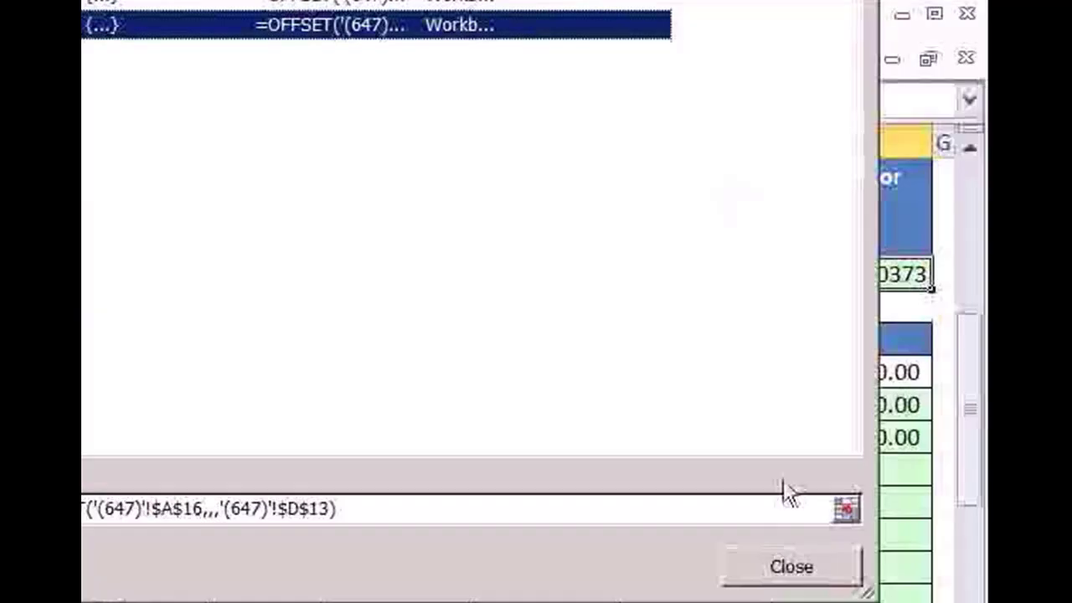
- Check on the sheet which cells the name Date_ covers and close the list of defined names
{"action": "left_click", "coordinate": [849, 514]}
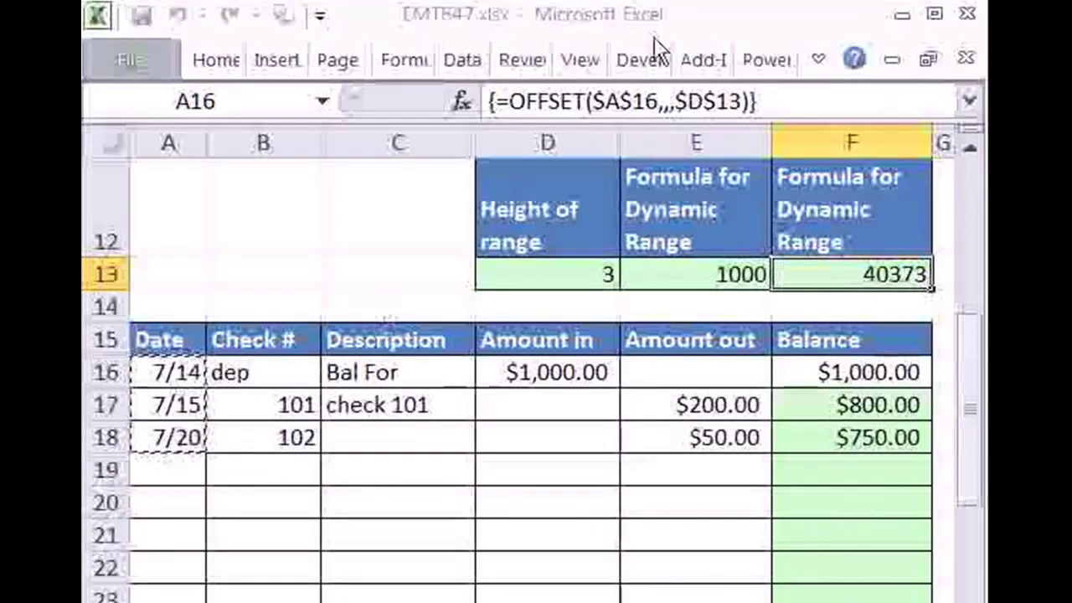
{"action": "left_click", "coordinate": [894, 198]}
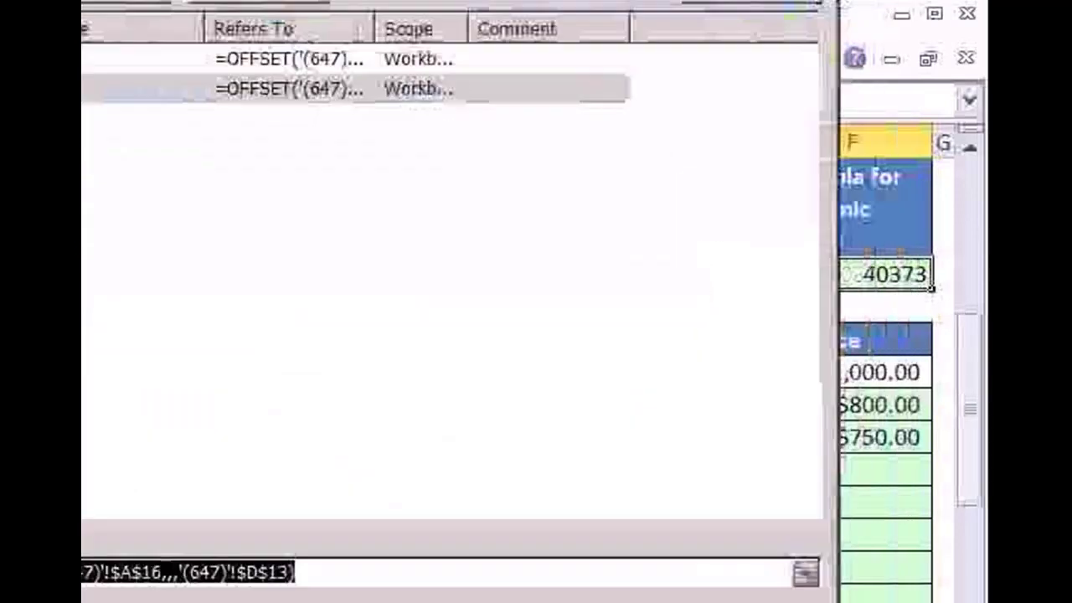
{"action": "left_click", "coordinate": [767, 602]}
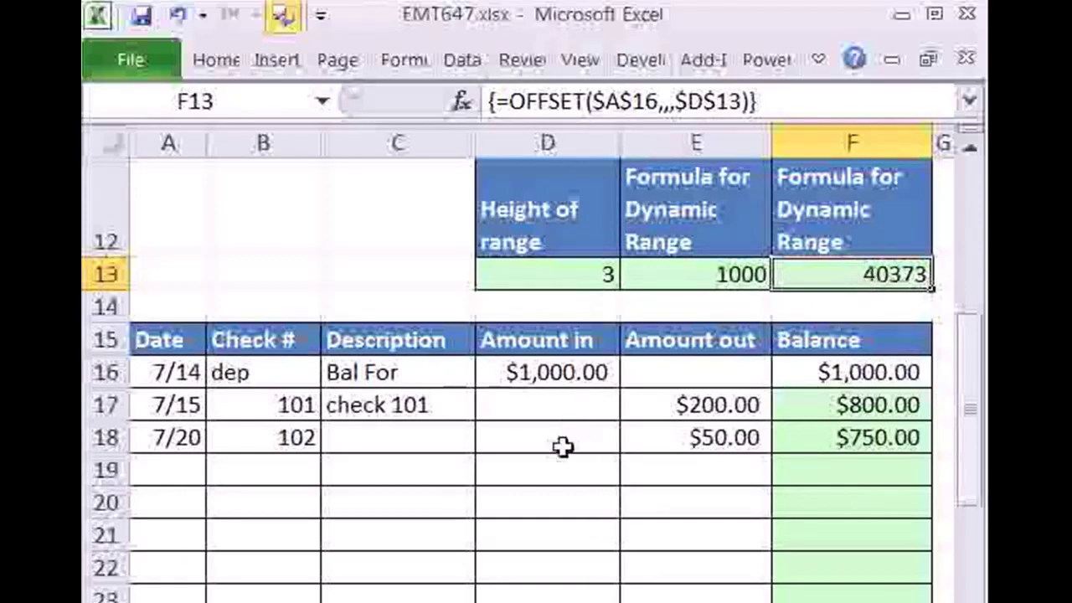
- Insert a line chart from the Date and Balance columns, including headers, using A15:A18 and F15:F18
{"action": "left_click_drag", "start_coordinate": [170, 337], "coordinate": [177, 436]}
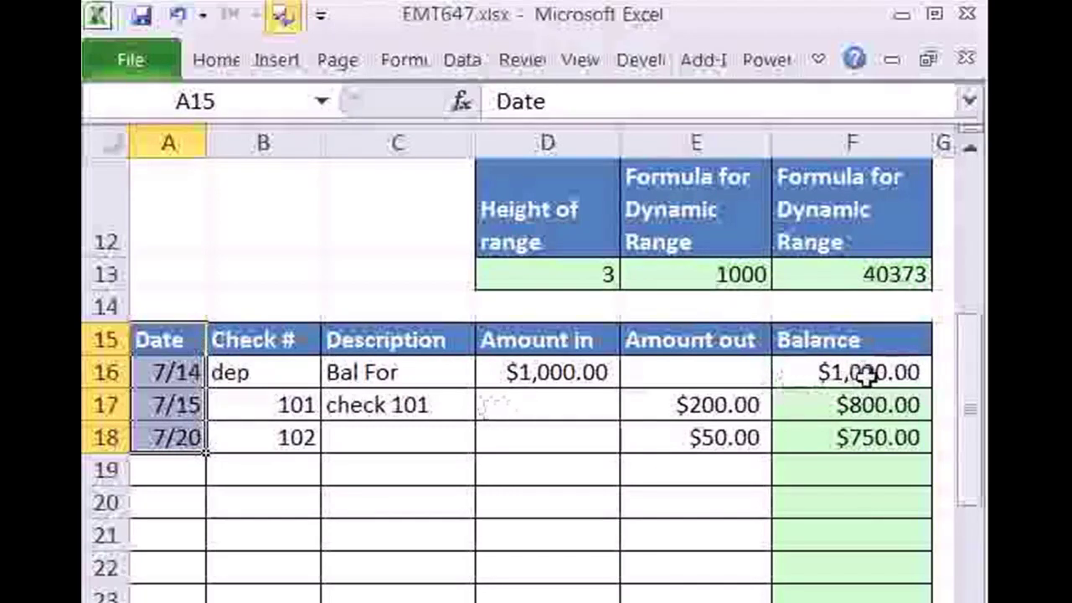
{"action": "left_click_drag", "start_coordinate": [823, 338], "coordinate": [846, 440]}
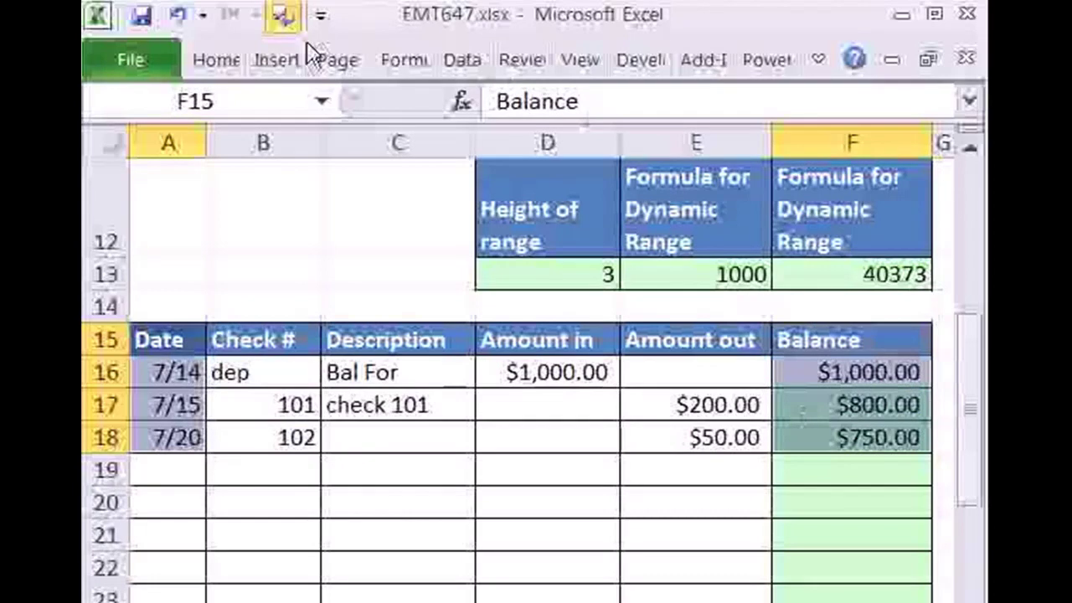
{"action": "left_click", "coordinate": [279, 61]}
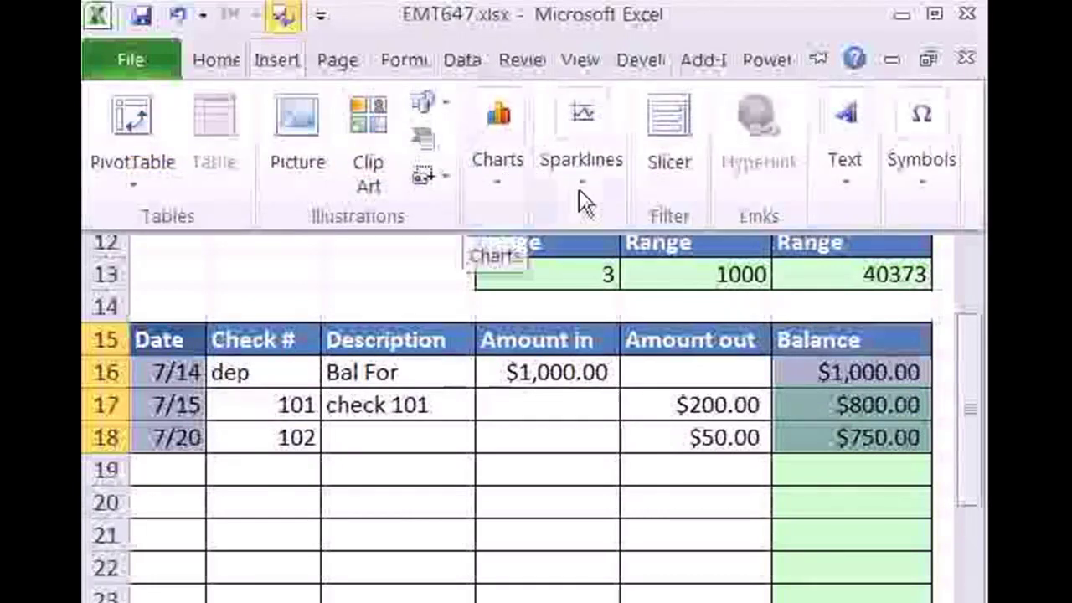
{"action": "left_click", "coordinate": [504, 186]}
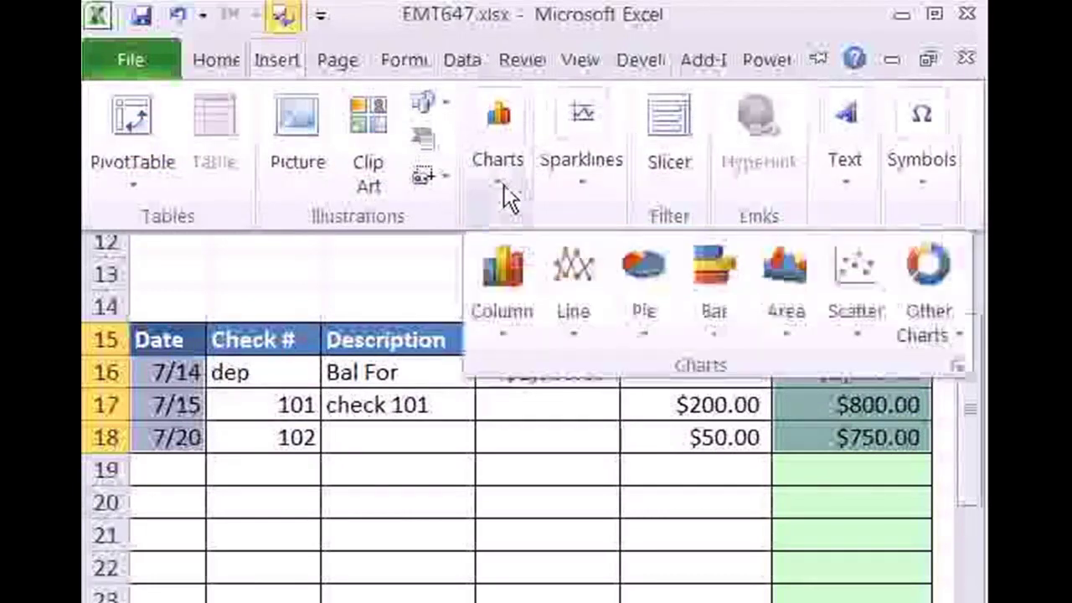
{"action": "left_click", "coordinate": [578, 344]}
{"action": "left_click", "coordinate": [587, 427]}
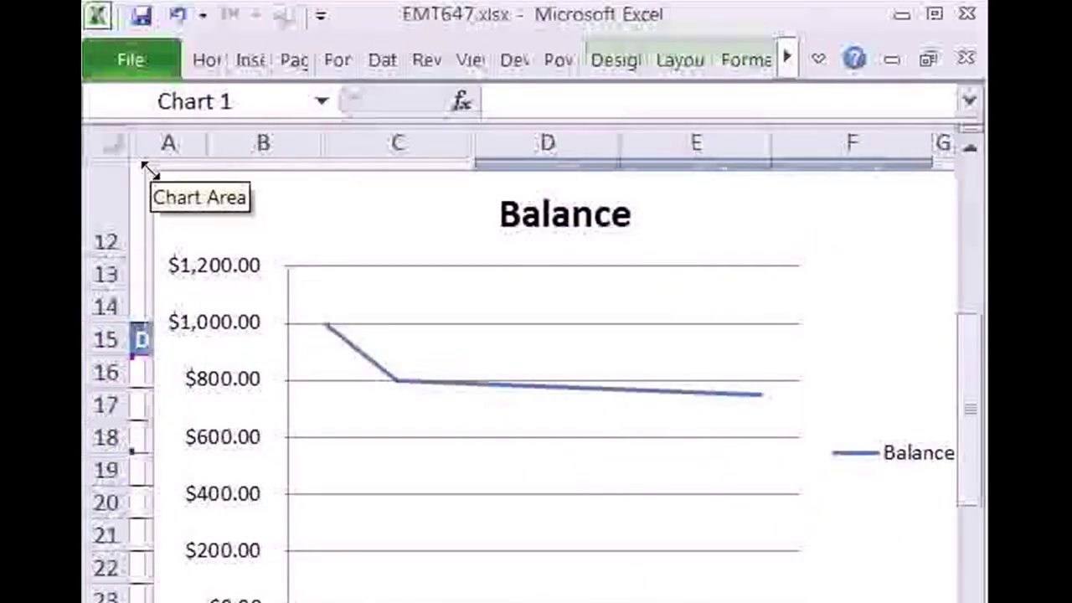
- Resize and reposition the Balance chart so it starts beside row 9, above the register, and delete its legend
{"action": "left_click_drag", "start_coordinate": [144, 164], "coordinate": [406, 353]}
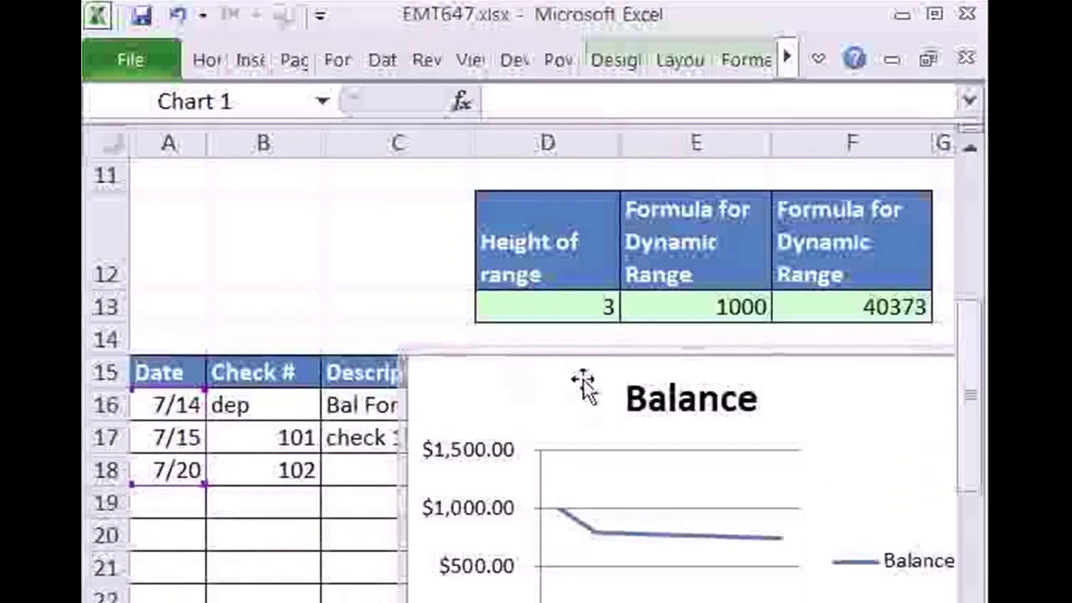
{"action": "left_click_drag", "start_coordinate": [590, 356], "coordinate": [383, 194]}
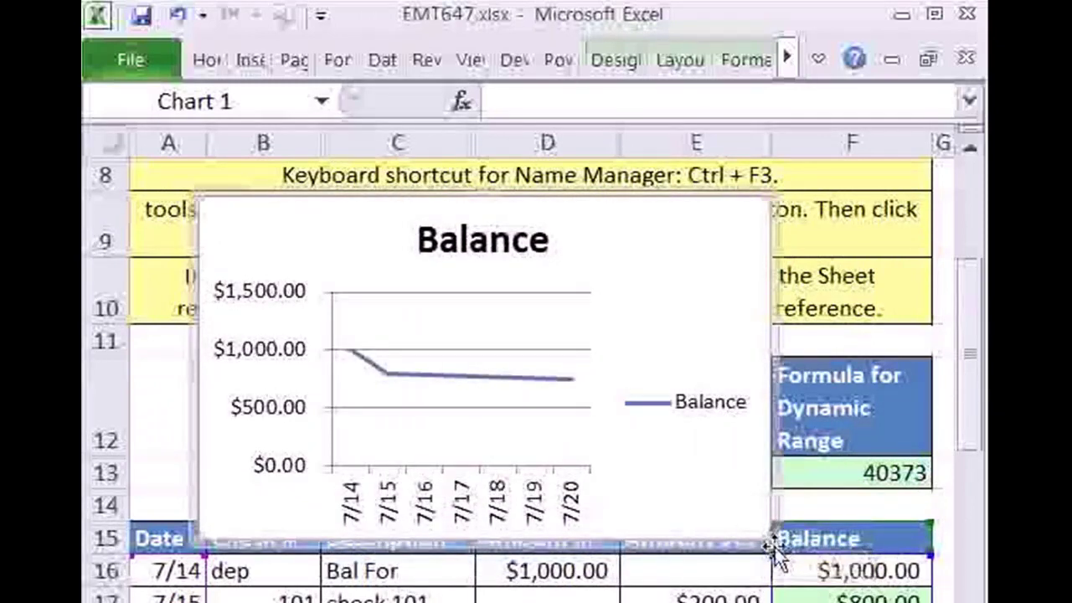
{"action": "left_click_drag", "start_coordinate": [769, 553], "coordinate": [858, 596]}
{"action": "left_click", "coordinate": [747, 440]}
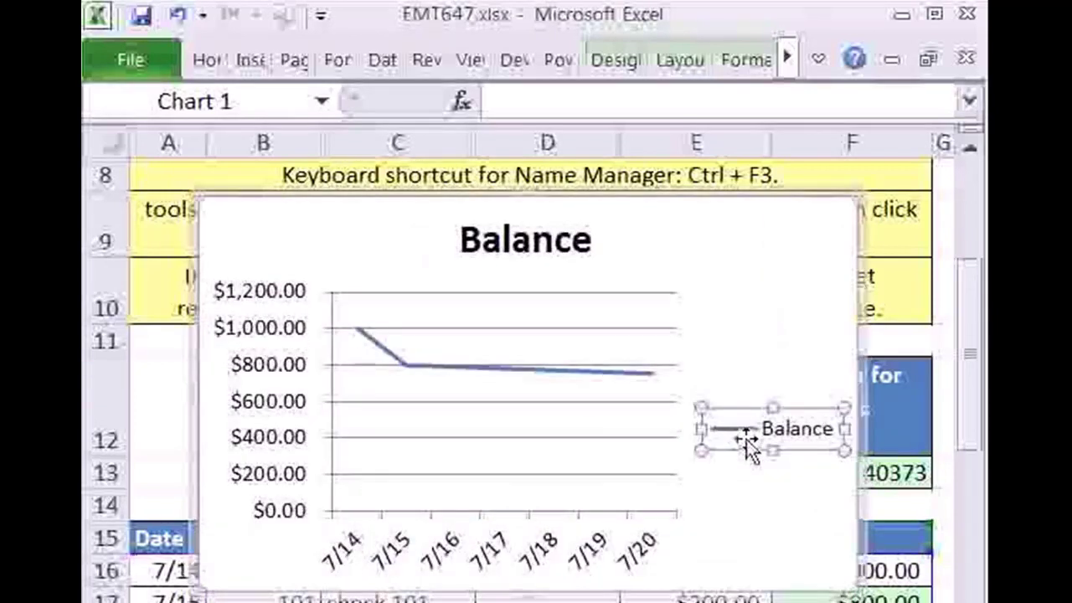
{"action": "key", "text": "Delete"}
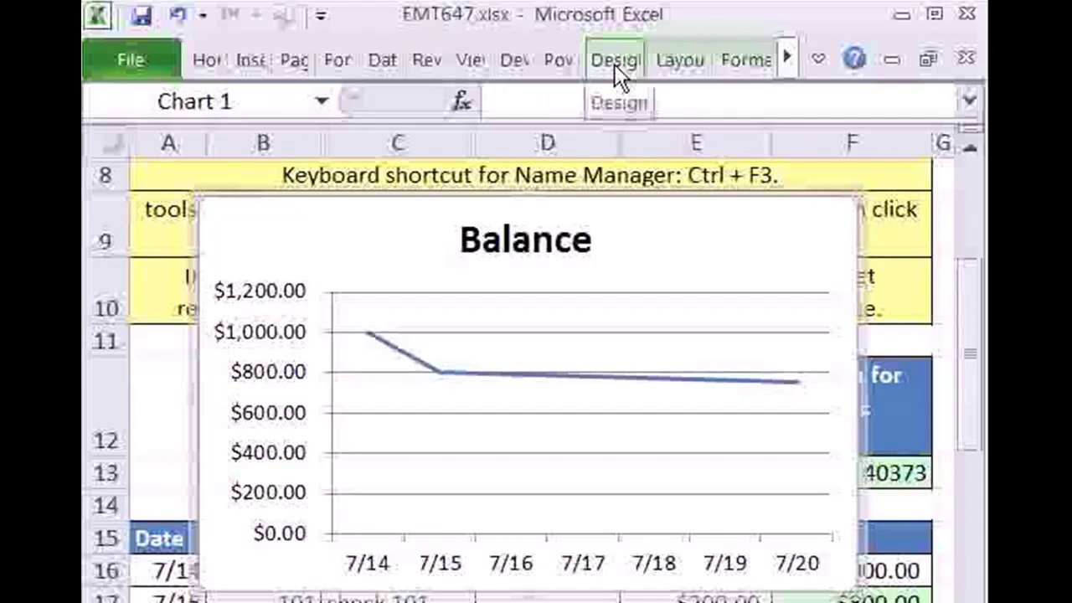
- In the chart's data source, replace the Balance series' values range with the name Balance_, keeping the sheet prefix: ='(647)'!Balance_
{"action": "left_click", "coordinate": [789, 174]}
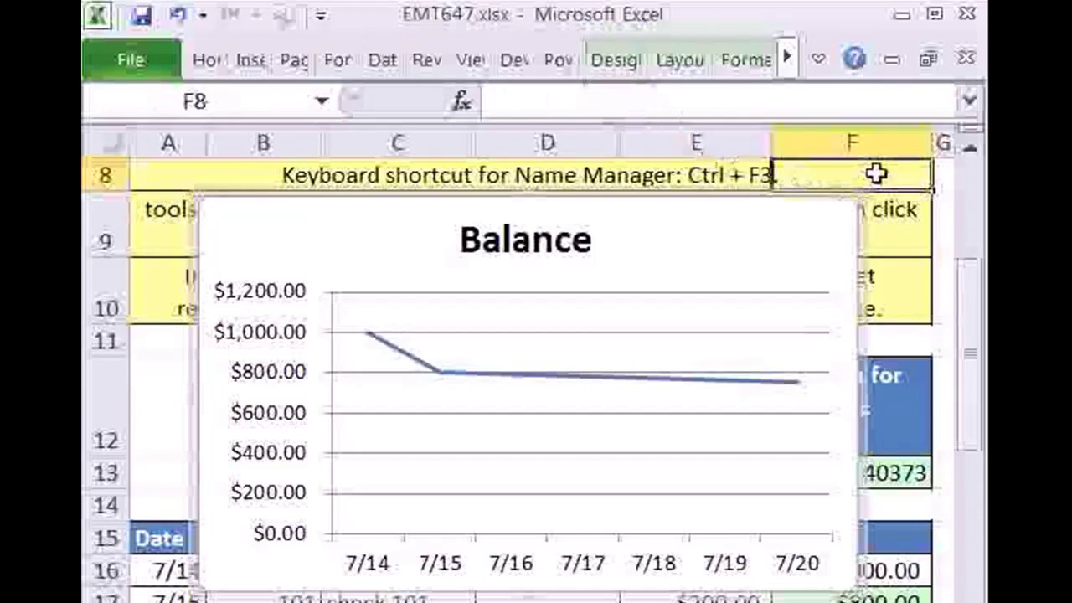
{"action": "left_click", "coordinate": [696, 240]}
{"action": "left_click", "coordinate": [616, 62]}
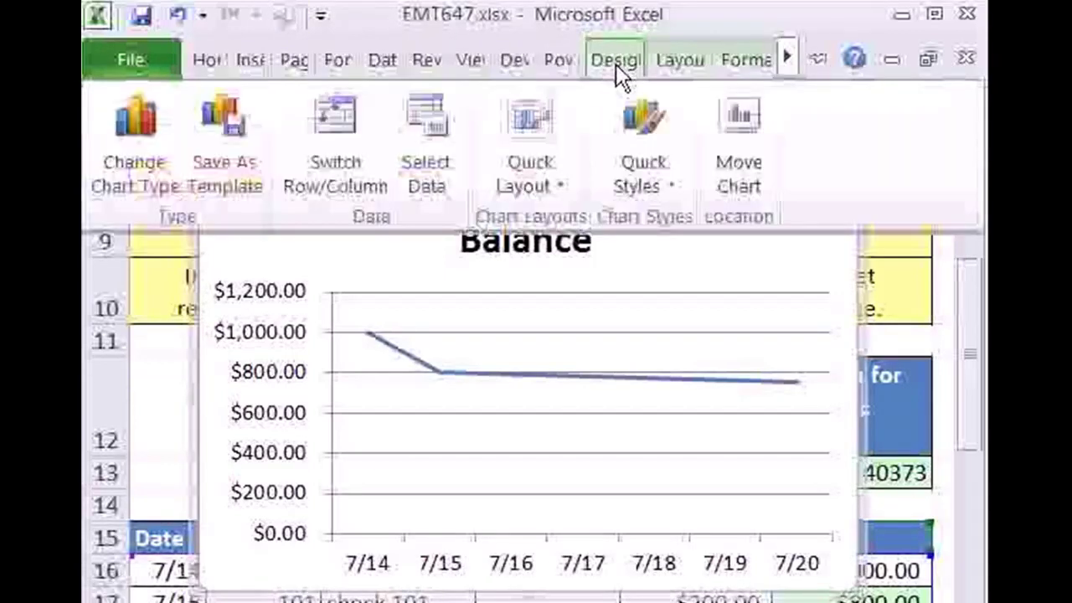
{"action": "left_click", "coordinate": [431, 164]}
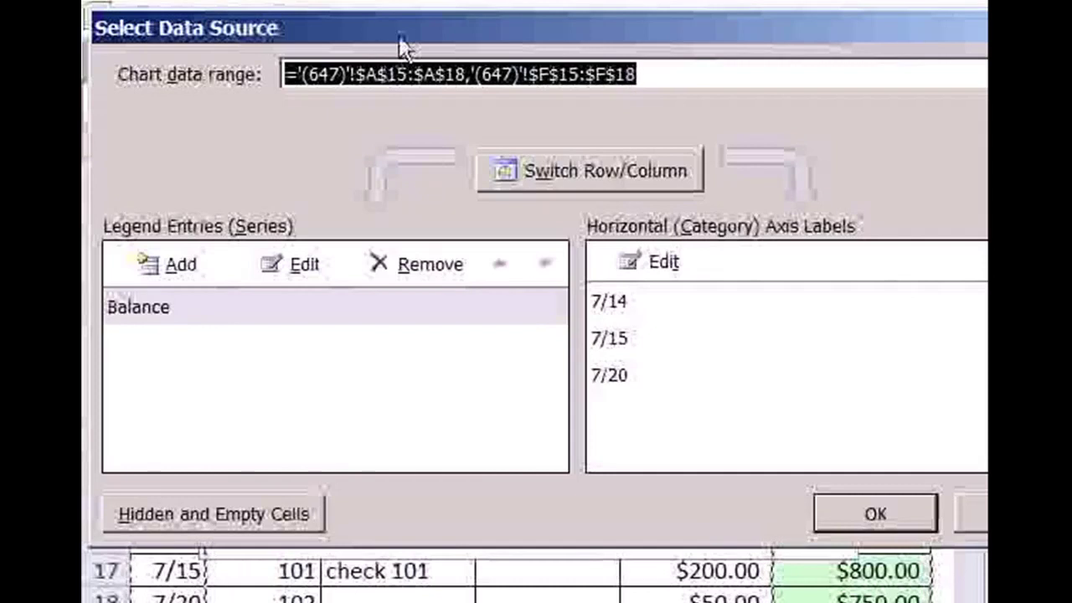
{"action": "left_click", "coordinate": [167, 306]}
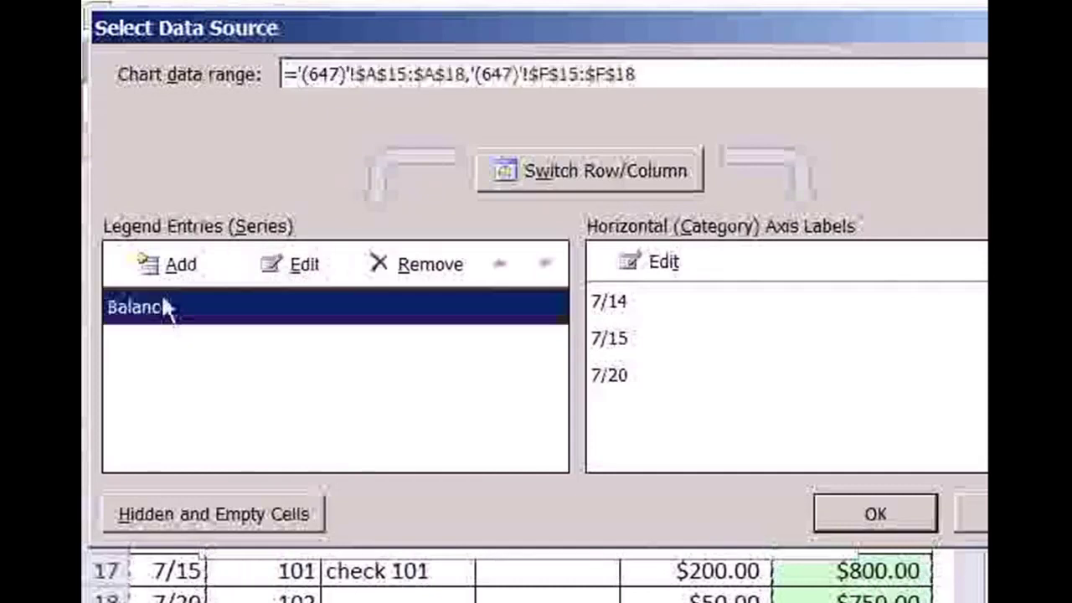
{"action": "left_click", "coordinate": [300, 270]}
{"action": "left_click_drag", "start_coordinate": [295, 197], "coordinate": [501, 163]}
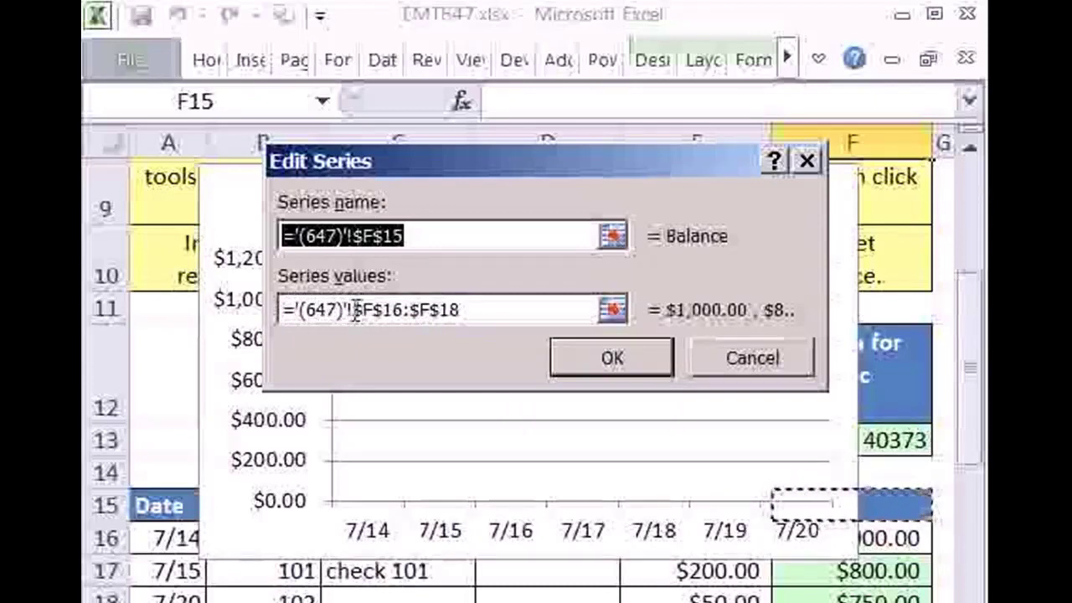
{"action": "left_click_drag", "start_coordinate": [355, 310], "coordinate": [369, 311]}
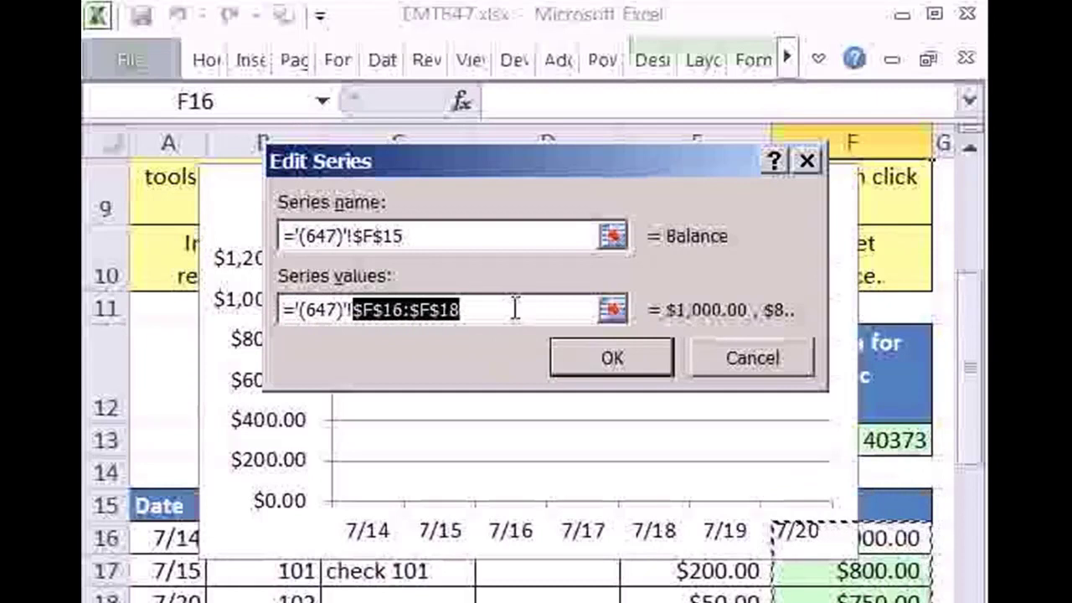
{"action": "key", "text": "Delete"}
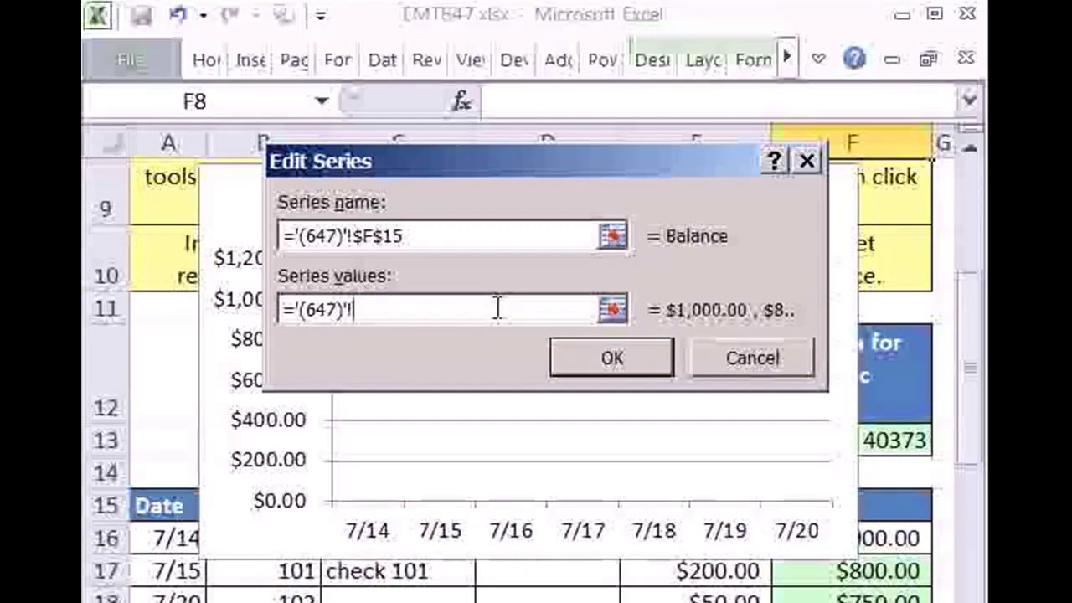
{"action": "key", "text": "F3"}
{"action": "left_click_drag", "start_coordinate": [301, 138], "coordinate": [468, 202]}
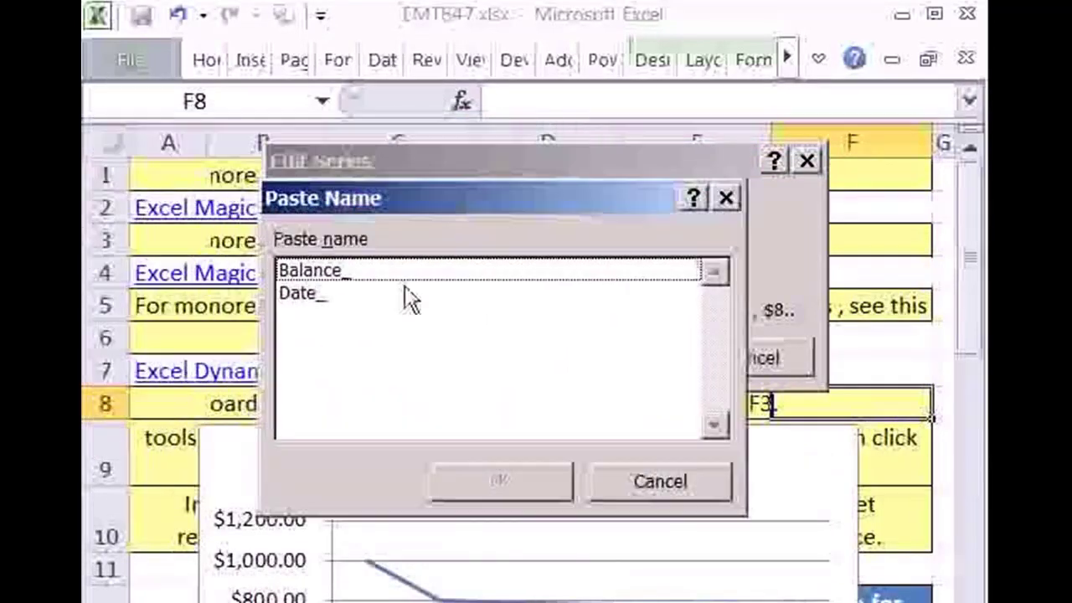
{"action": "left_click", "coordinate": [311, 270]}
{"action": "left_click", "coordinate": [501, 481]}
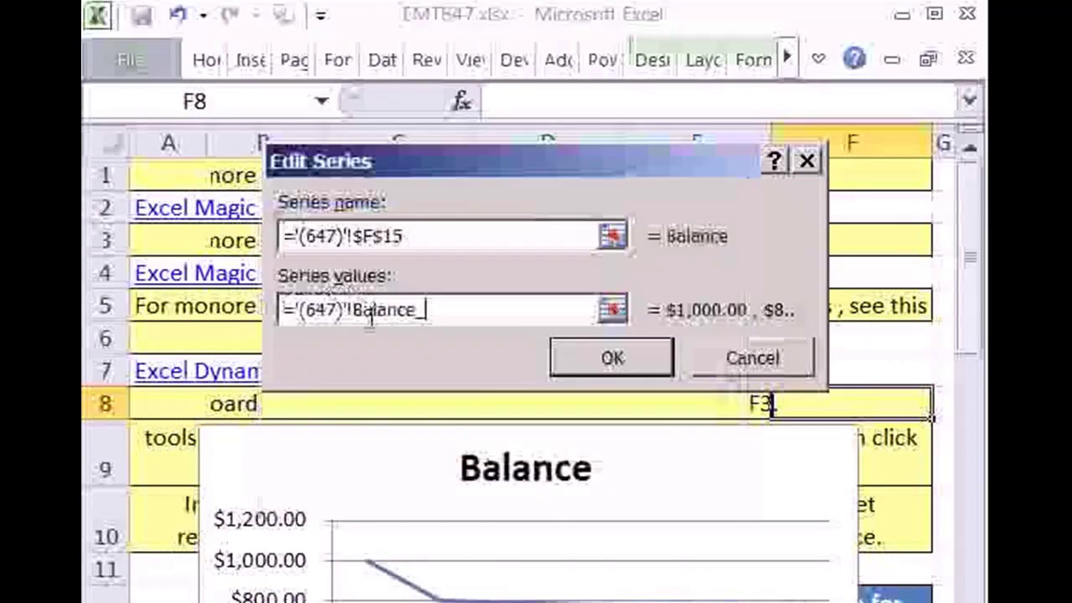
{"action": "left_click", "coordinate": [612, 362]}
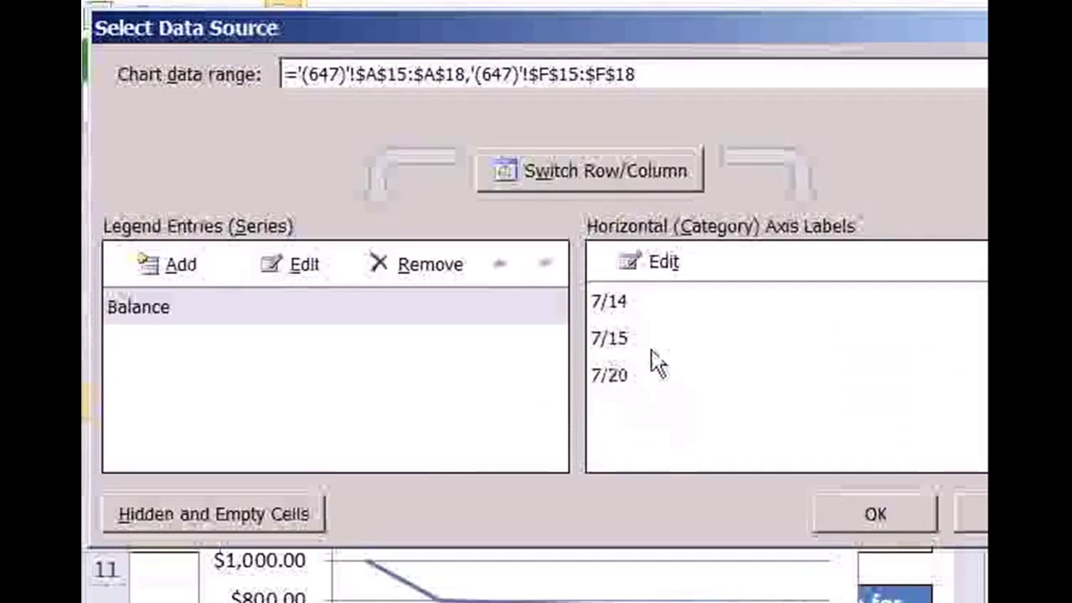
- Replace the cell range in the chart's horizontal axis labels with the name Date_, keeping the sheet prefix '(647)'!
{"action": "left_click", "coordinate": [659, 262]}
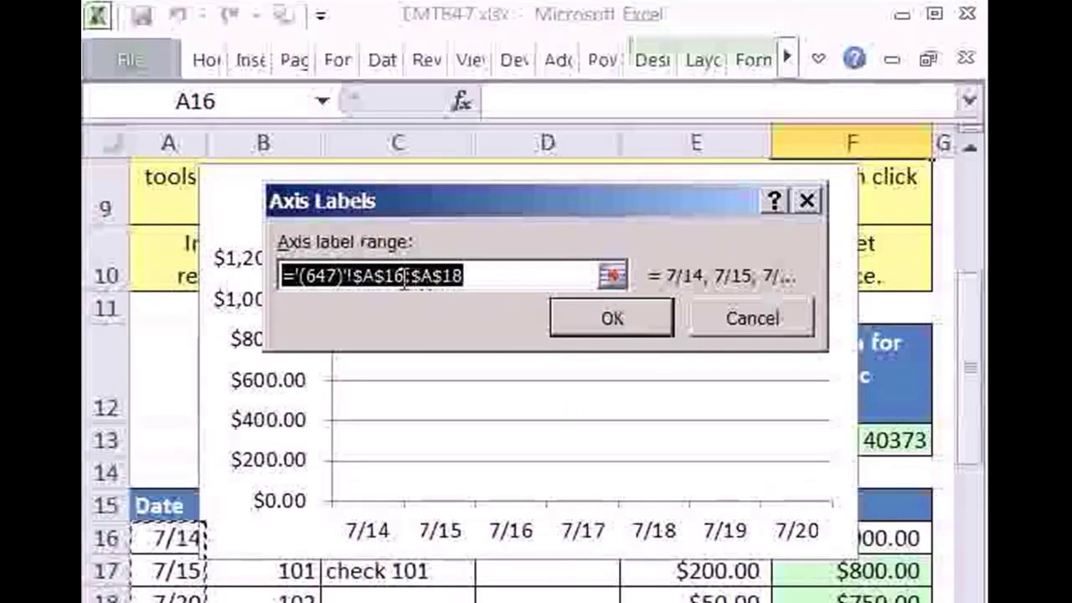
{"action": "left_click", "coordinate": [369, 275]}
{"action": "left_click_drag", "start_coordinate": [356, 275], "coordinate": [467, 276]}
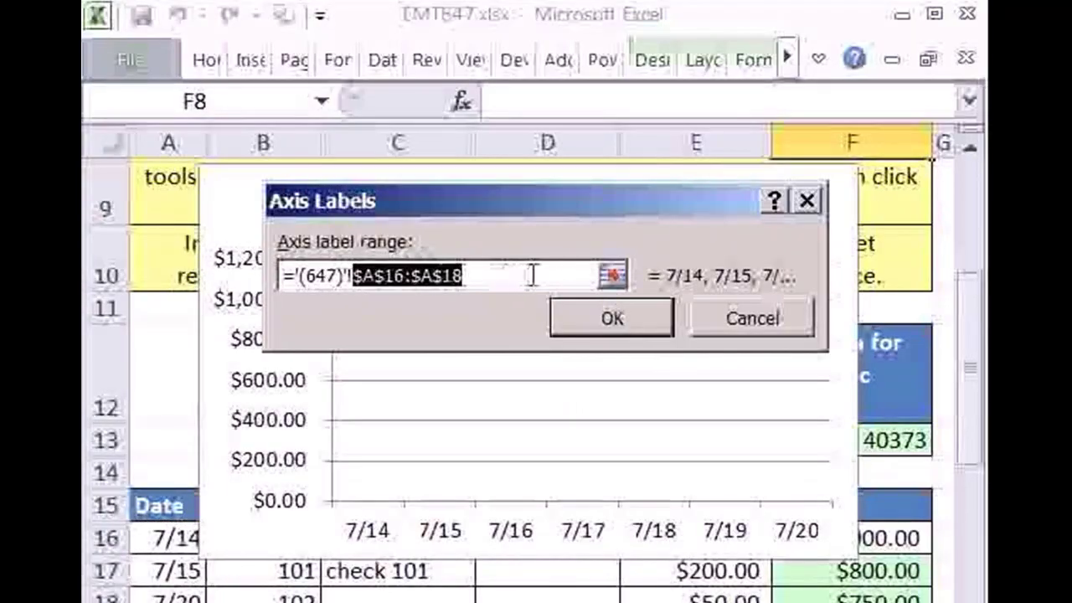
{"action": "key", "text": "Delete"}
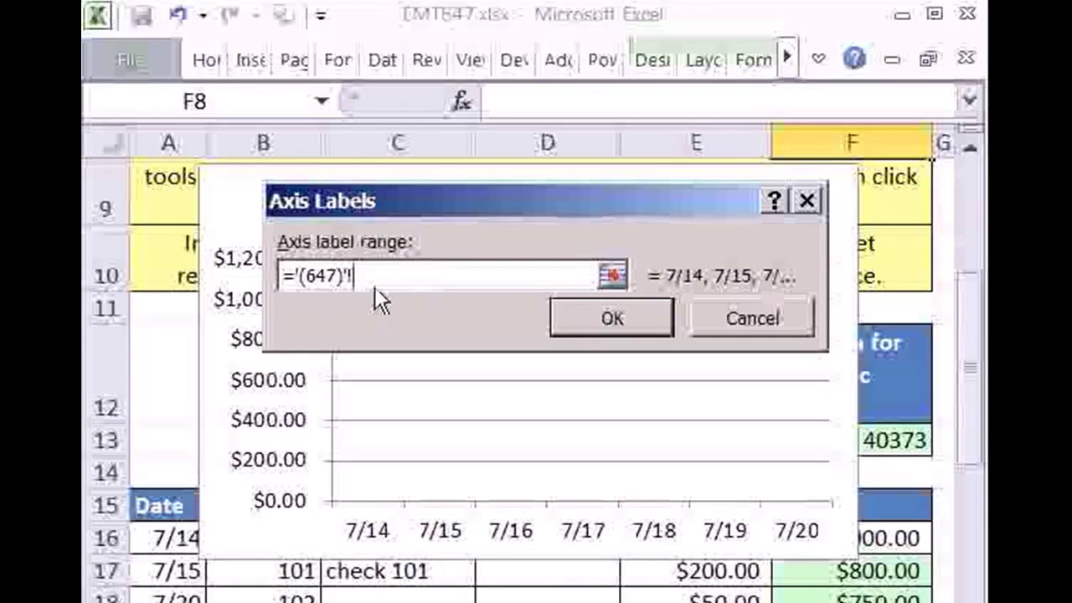
{"action": "key", "text": "F3"}
{"action": "left_click", "coordinate": [352, 198]}
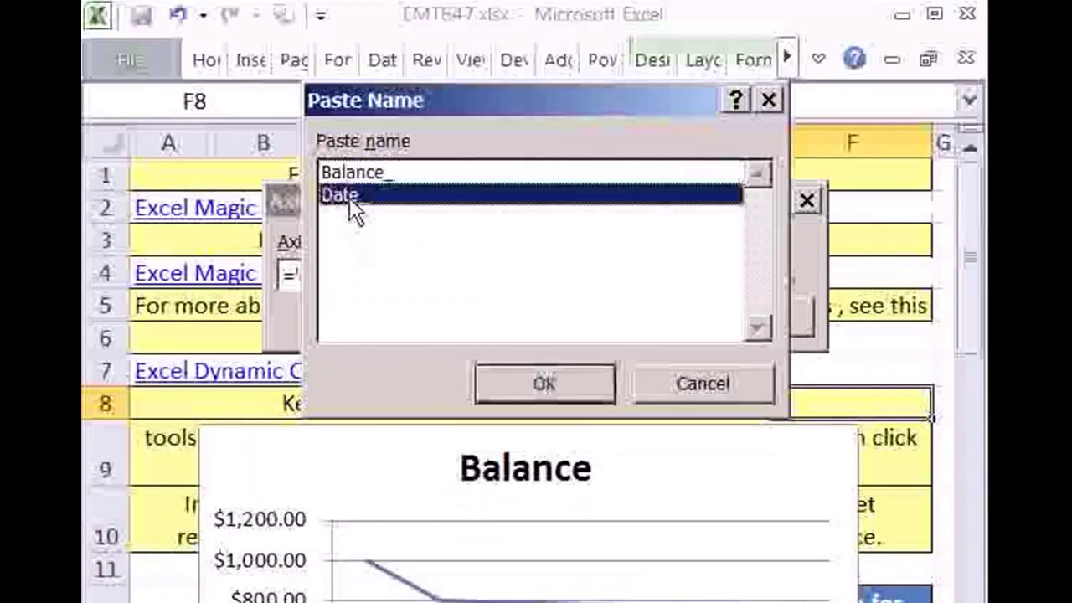
{"action": "key", "text": "Return"}
{"action": "left_click", "coordinate": [600, 324]}
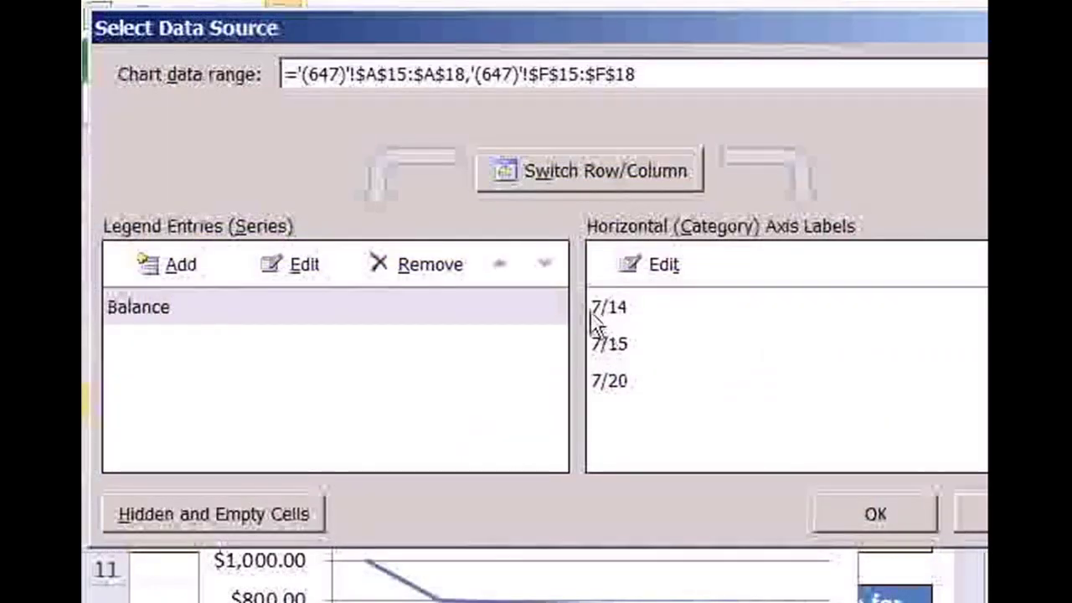
- Reopen the Balance series definition and check which reference its series values use
{"action": "left_click", "coordinate": [126, 318]}
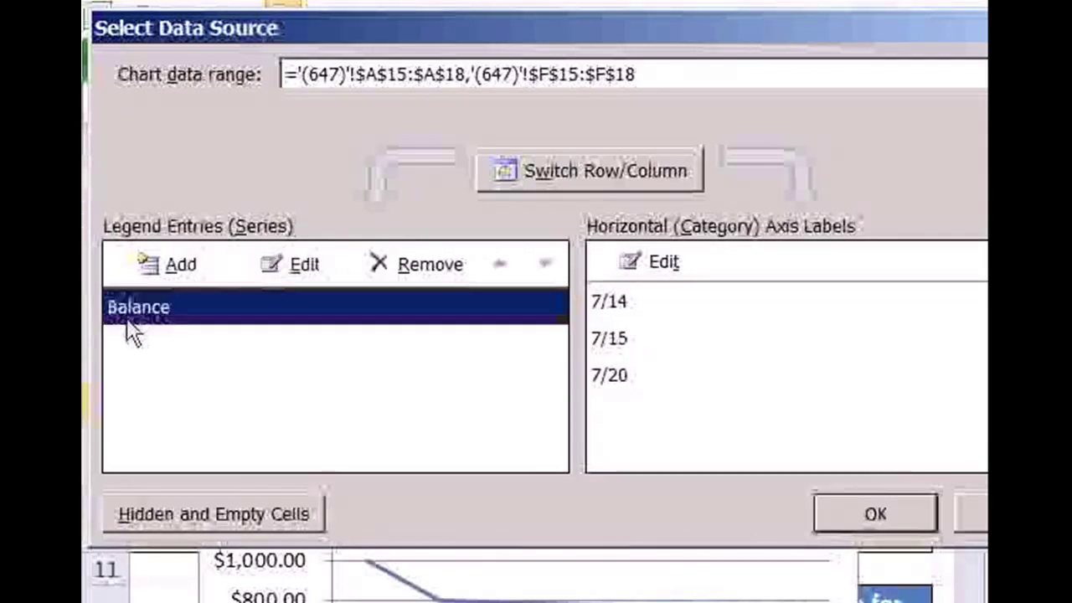
{"action": "left_click", "coordinate": [319, 272]}
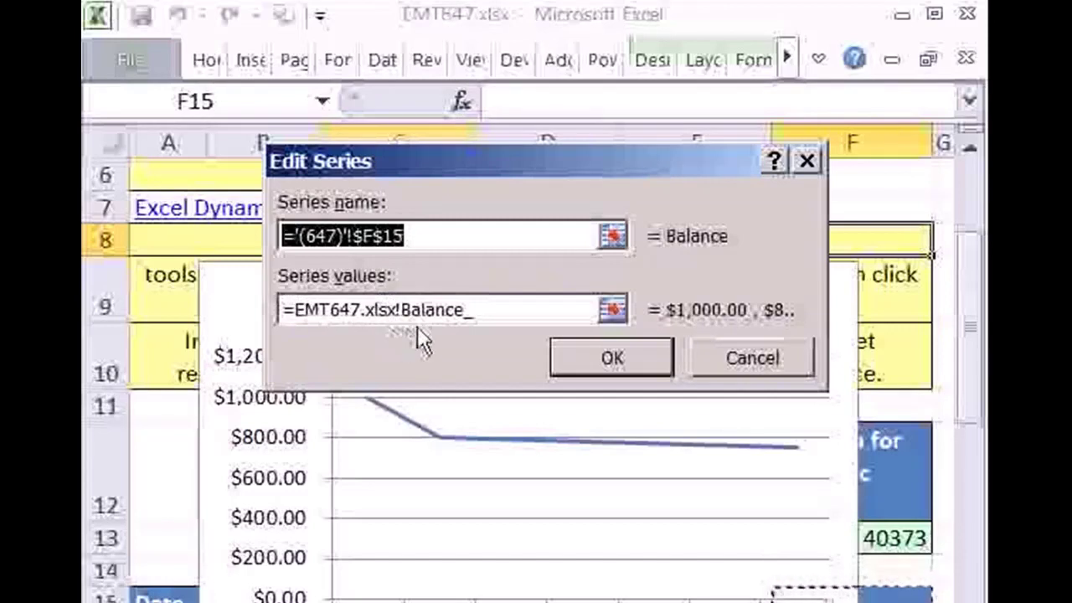
{"action": "left_click", "coordinate": [615, 357]}
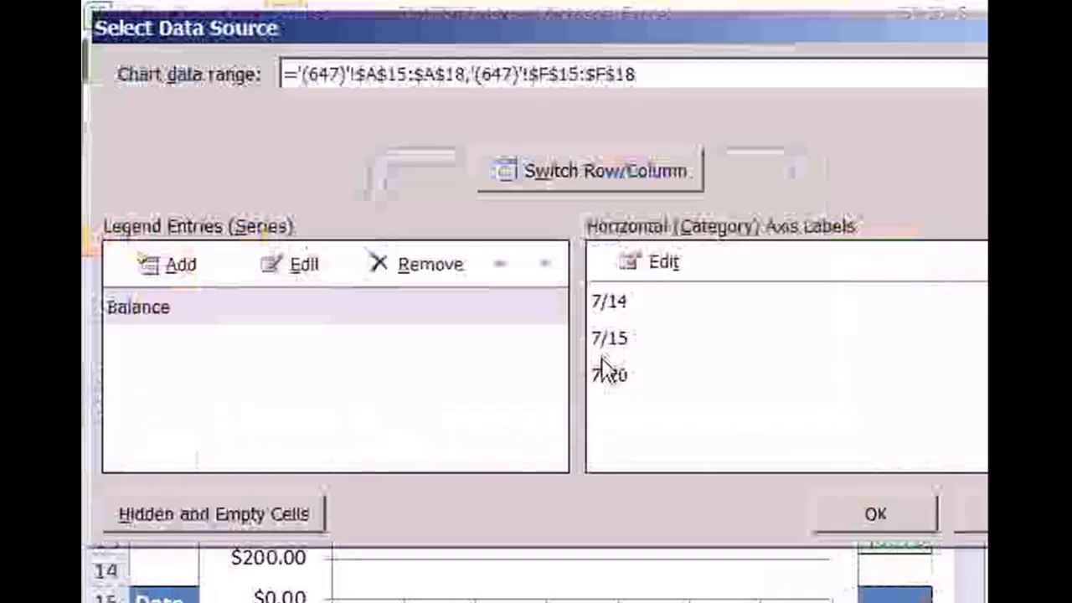
- Apply the data source changes to the Balance chart and return to the worksheet
{"action": "left_click", "coordinate": [868, 519]}
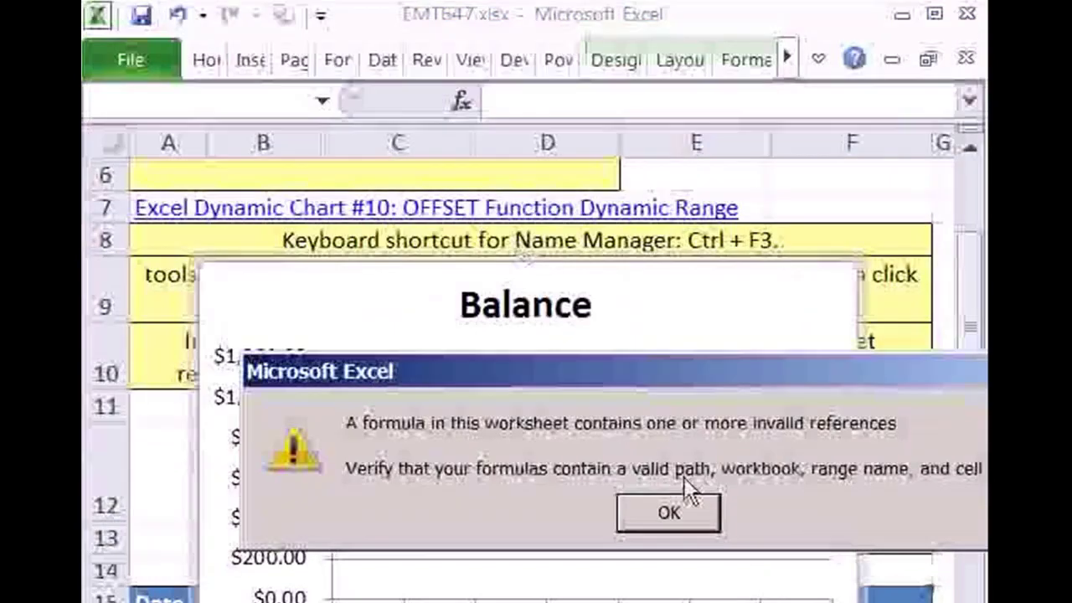
{"action": "left_click", "coordinate": [670, 511]}
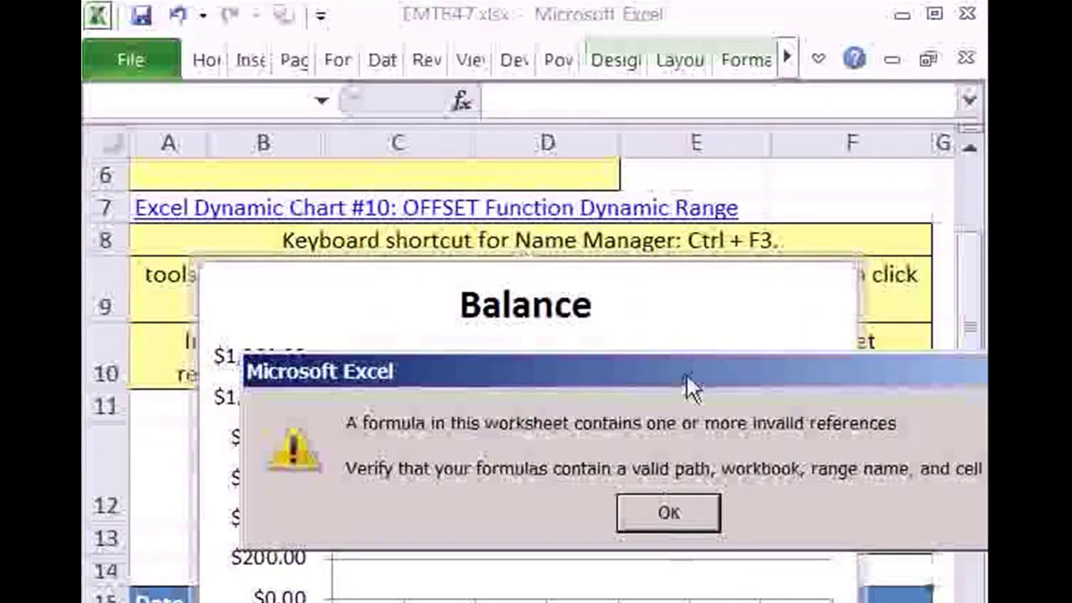
{"action": "left_click_drag", "start_coordinate": [687, 388], "coordinate": [529, 234]}
{"action": "left_click", "coordinate": [508, 362]}
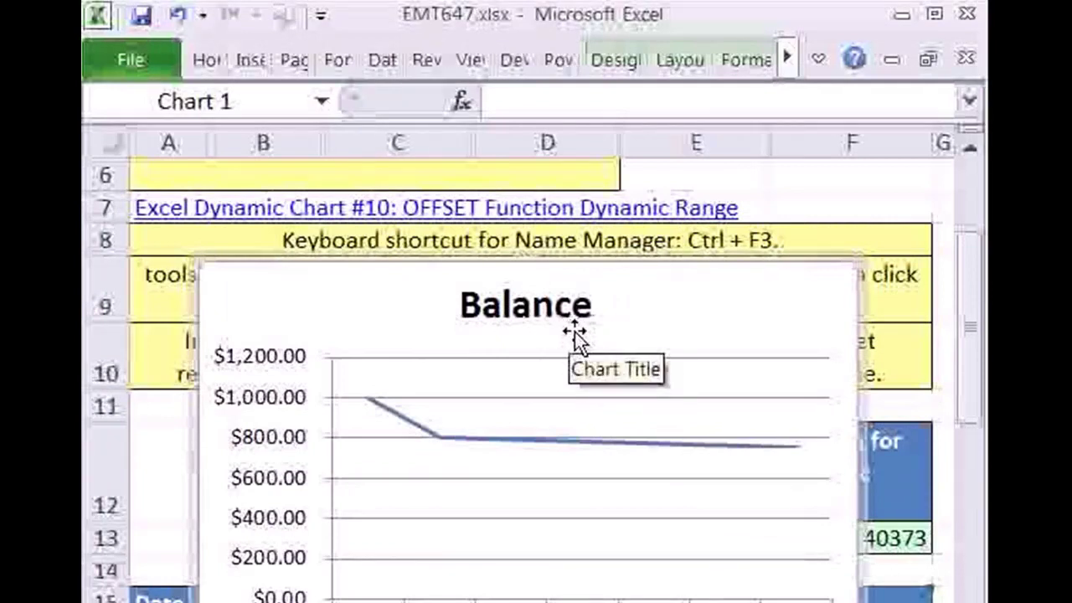
- Inspect the formula behind the defined name Balance_, leave it as it is, and close the list of defined names
{"action": "key", "text": "ctrl+F3"}
{"action": "left_click_drag", "start_coordinate": [536, 1], "coordinate": [567, 71]}
{"action": "left_click_drag", "start_coordinate": [1071, 602], "coordinate": [793, 471]}
{"action": "left_click_drag", "start_coordinate": [536, 0], "coordinate": [549, 63]}
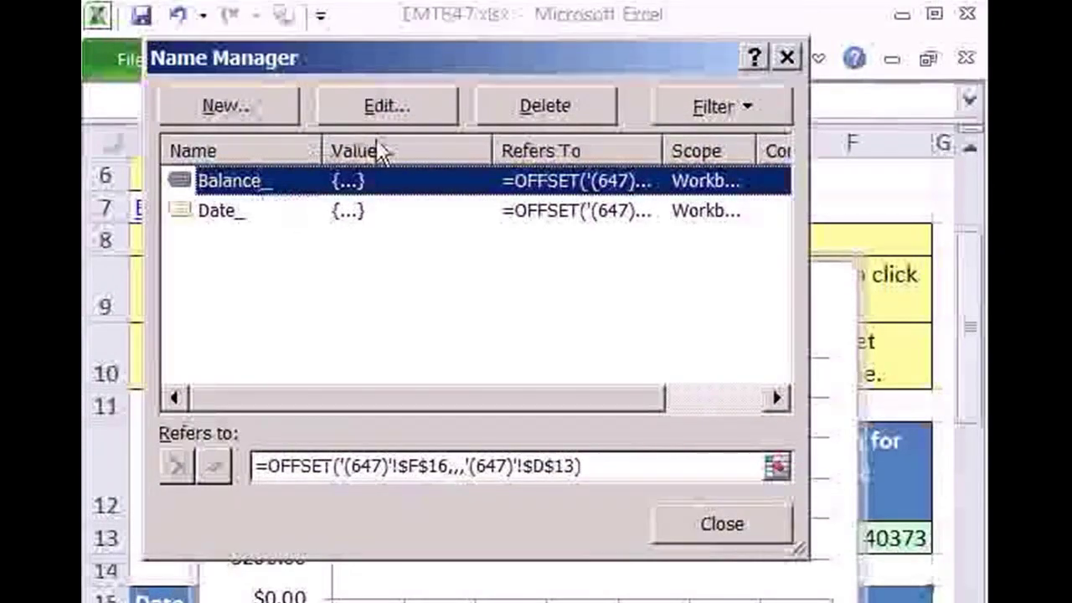
{"action": "left_click", "coordinate": [403, 107]}
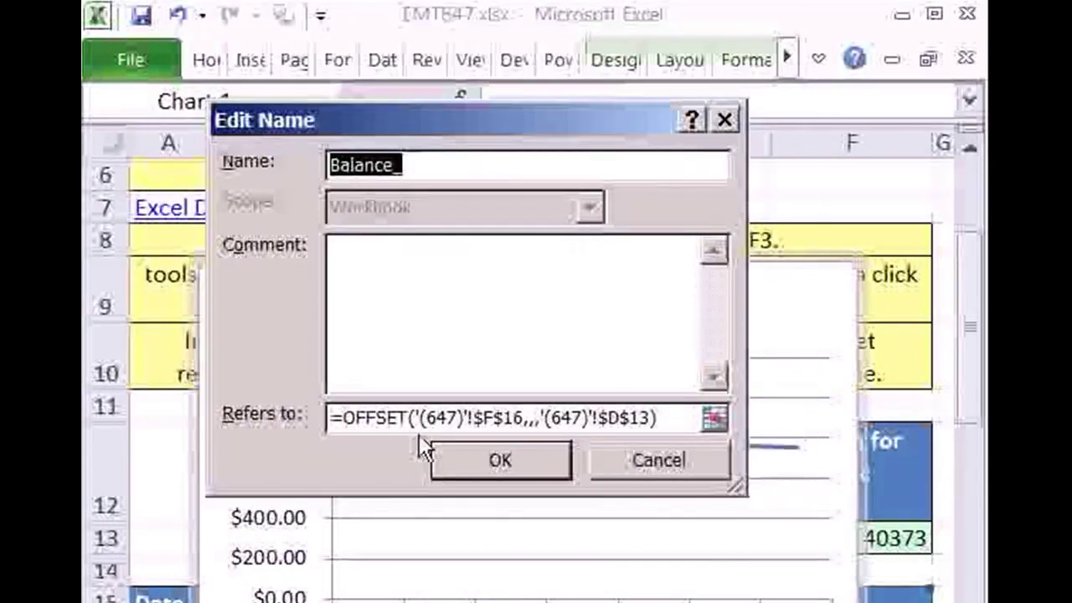
{"action": "left_click_drag", "start_coordinate": [735, 487], "coordinate": [842, 501]}
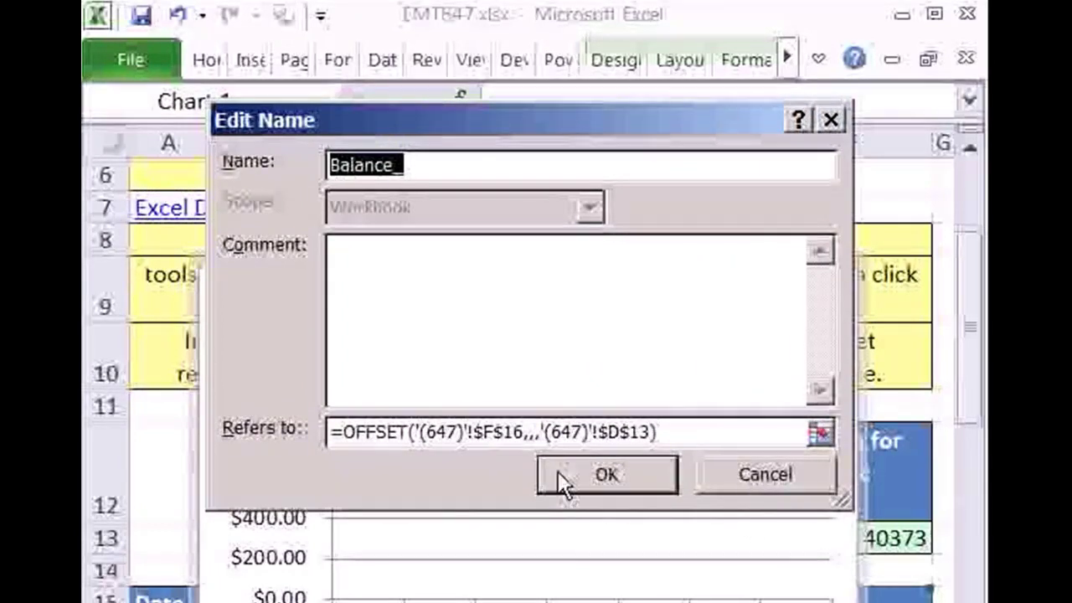
{"action": "left_click", "coordinate": [613, 479]}
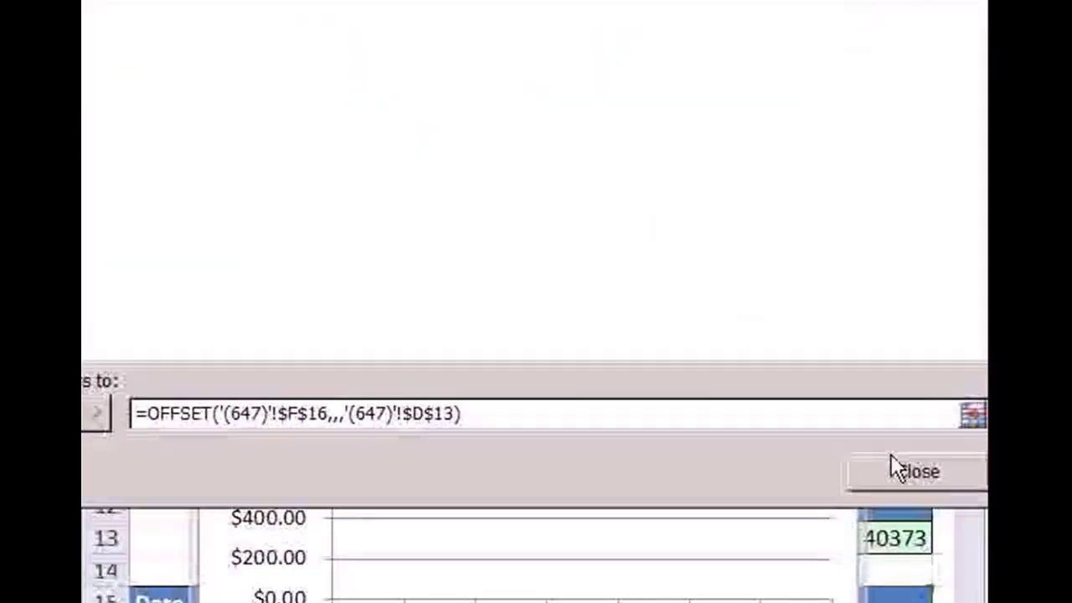
{"action": "left_click", "coordinate": [915, 474]}
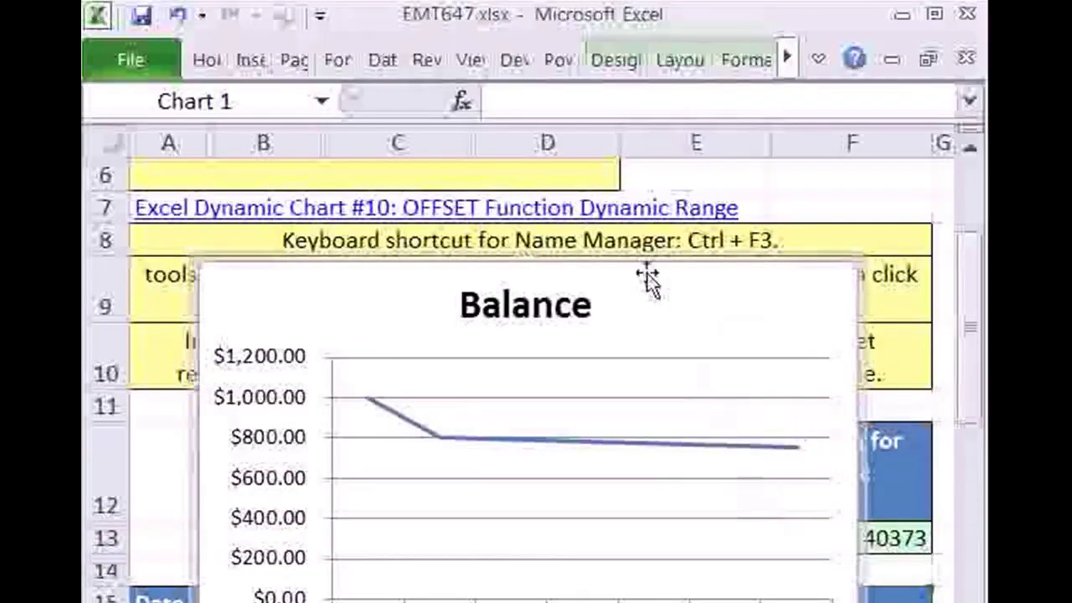
- Shrink the Balance chart in both directions so that it ends above the register's header row
{"action": "scroll", "coordinate": [872, 402], "scroll_direction": "down", "scroll_amount": 1}
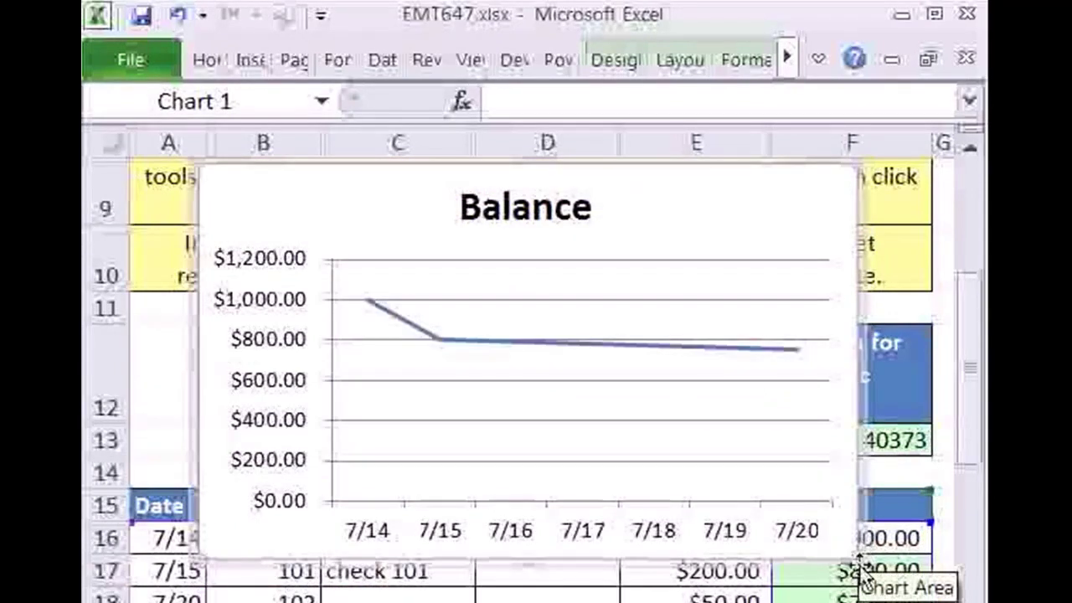
{"action": "left_click_drag", "start_coordinate": [854, 558], "coordinate": [711, 417]}
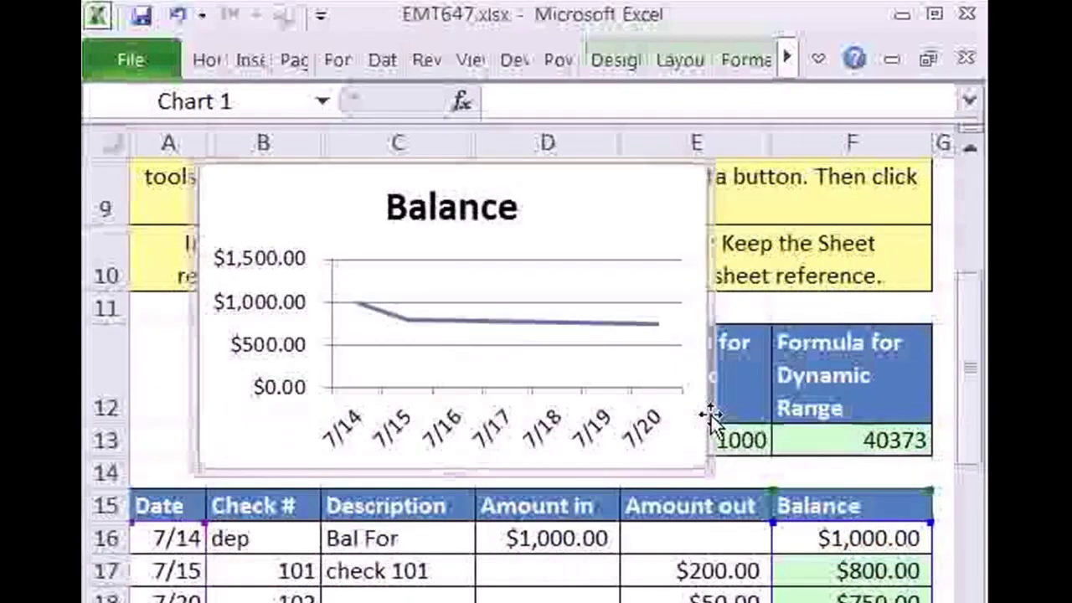
{"action": "scroll", "coordinate": [537, 526], "scroll_direction": "down", "scroll_amount": 2}
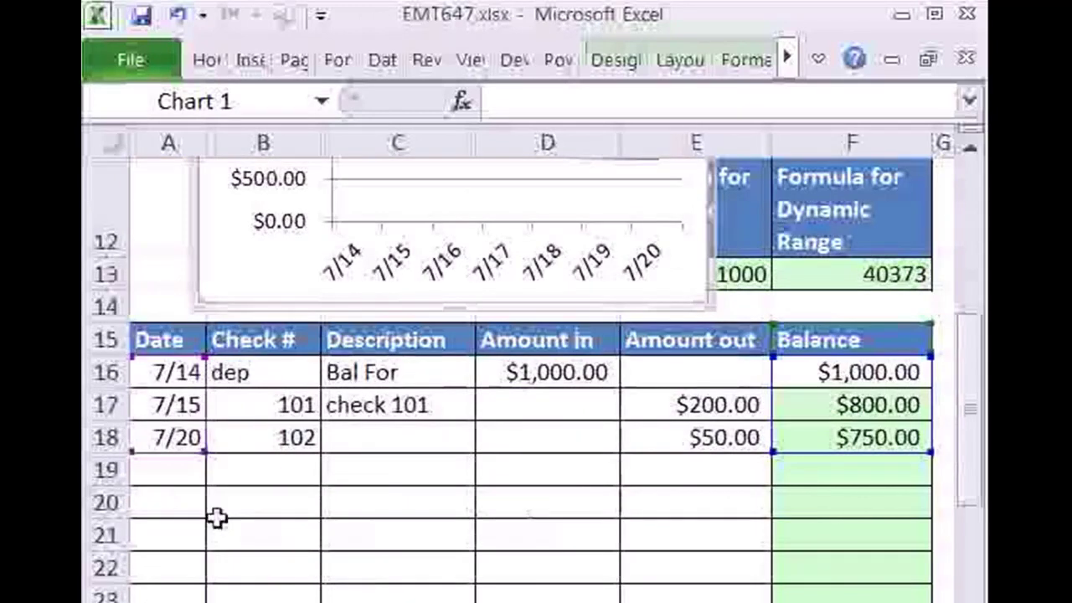
- Start a new register entry in row 19 with the date 8/1 and dep as its check number
{"action": "left_click", "coordinate": [177, 471]}
{"action": "left_click", "coordinate": [972, 149]}
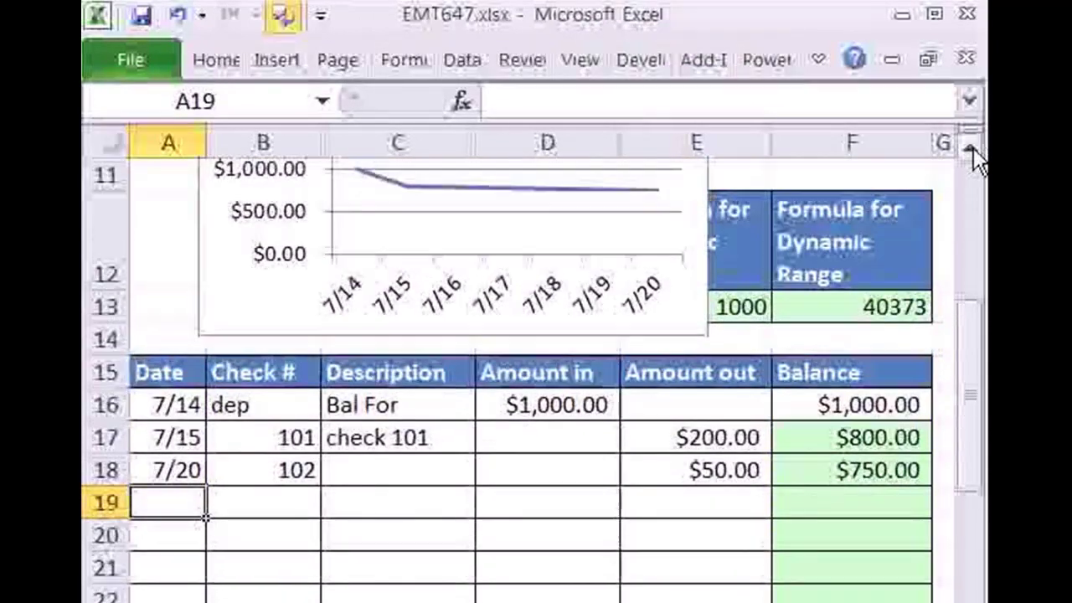
{"action": "left_click", "coordinate": [972, 149]}
{"action": "left_click", "coordinate": [972, 150]}
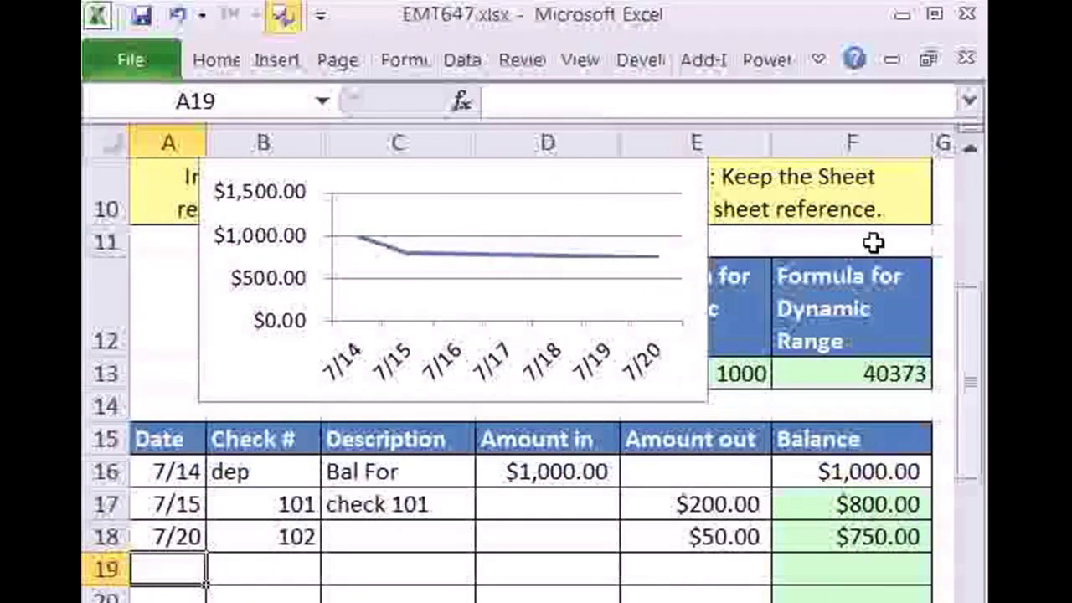
{"action": "left_click", "coordinate": [972, 149]}
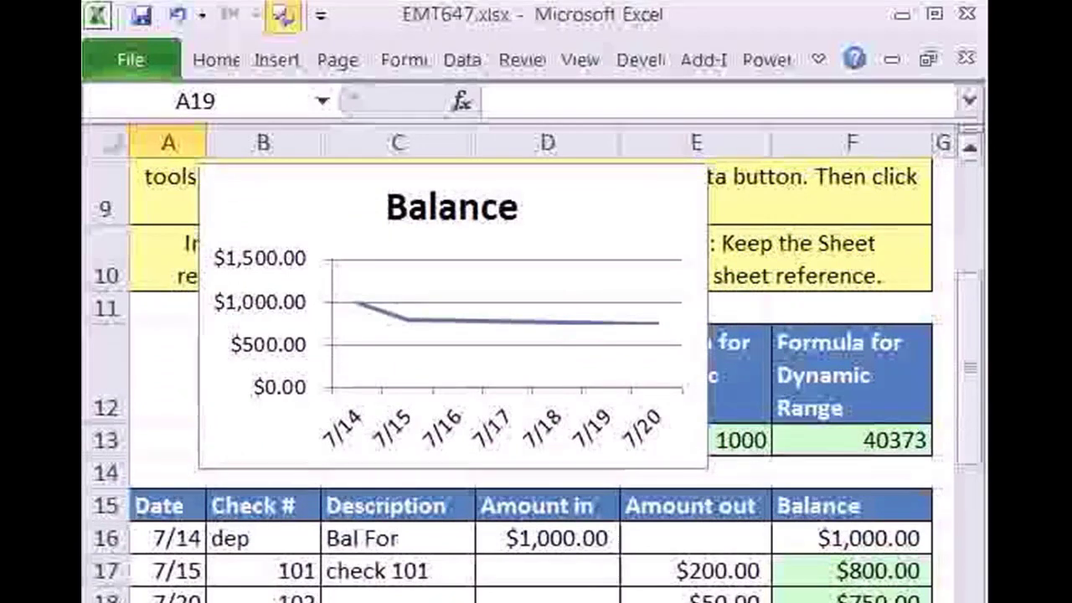
{"action": "scroll", "coordinate": [536, 377], "scroll_direction": "down", "scroll_amount": 1}
{"action": "type", "text": "8/1"}
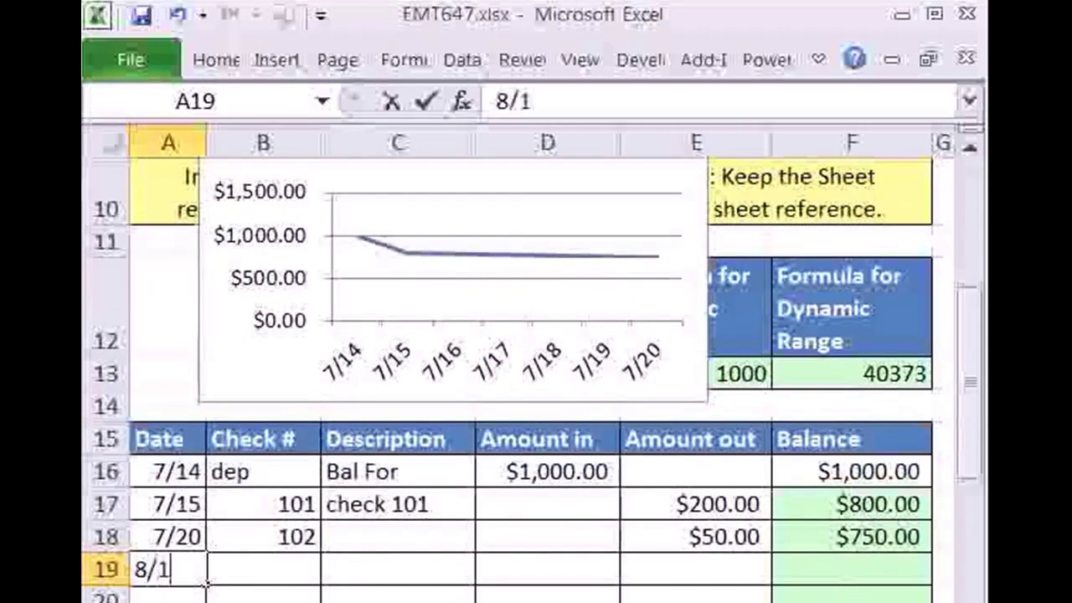
{"action": "key", "text": "Tab"}
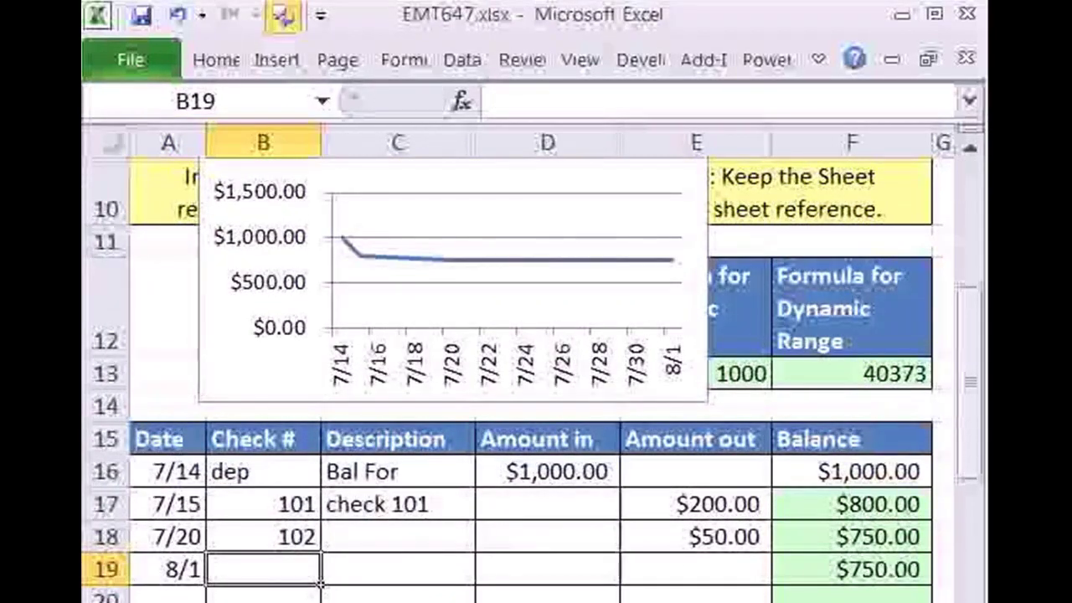
{"action": "type", "text": "dep"}
{"action": "key", "text": "Tab"}
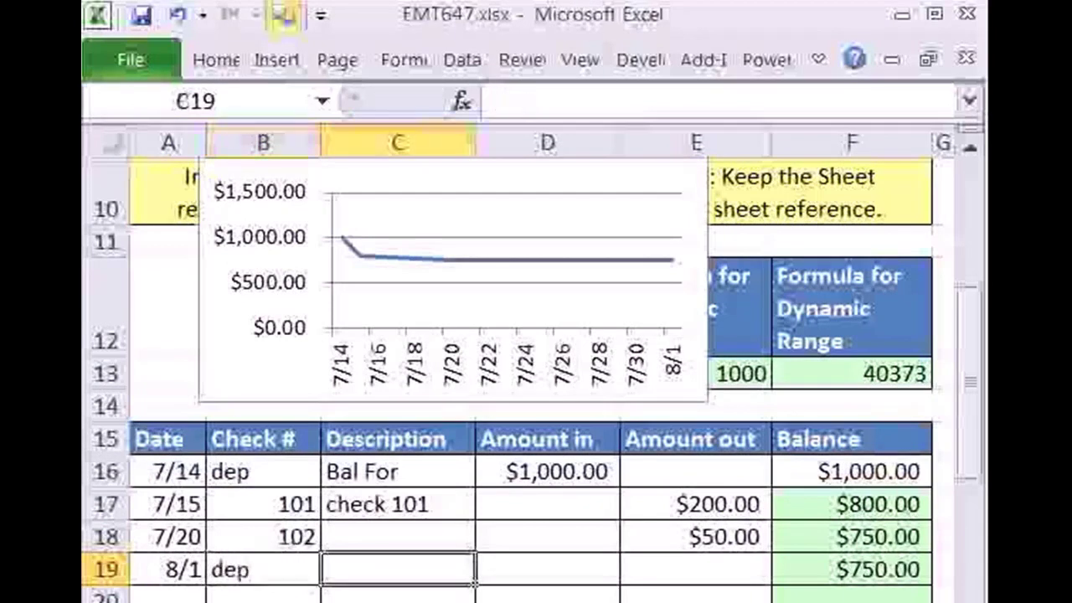
- Enter 2000 as the amount in for the 8/1 deposit in row 19
{"action": "key", "text": "Tab"}
{"action": "key", "text": "Tab"}
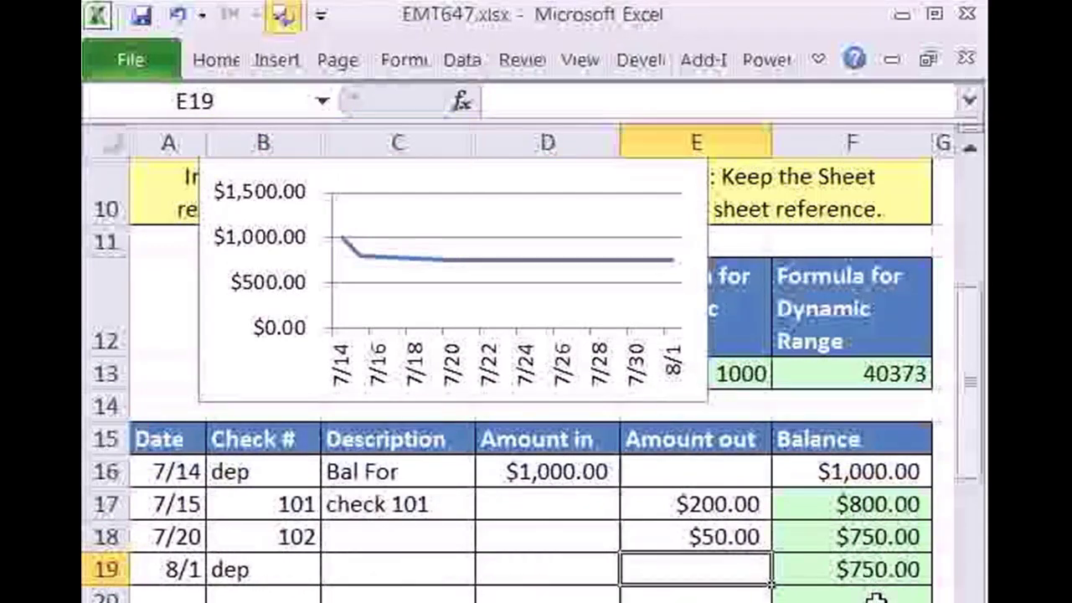
{"action": "left_click", "coordinate": [579, 559]}
{"action": "type", "text": "2000"}
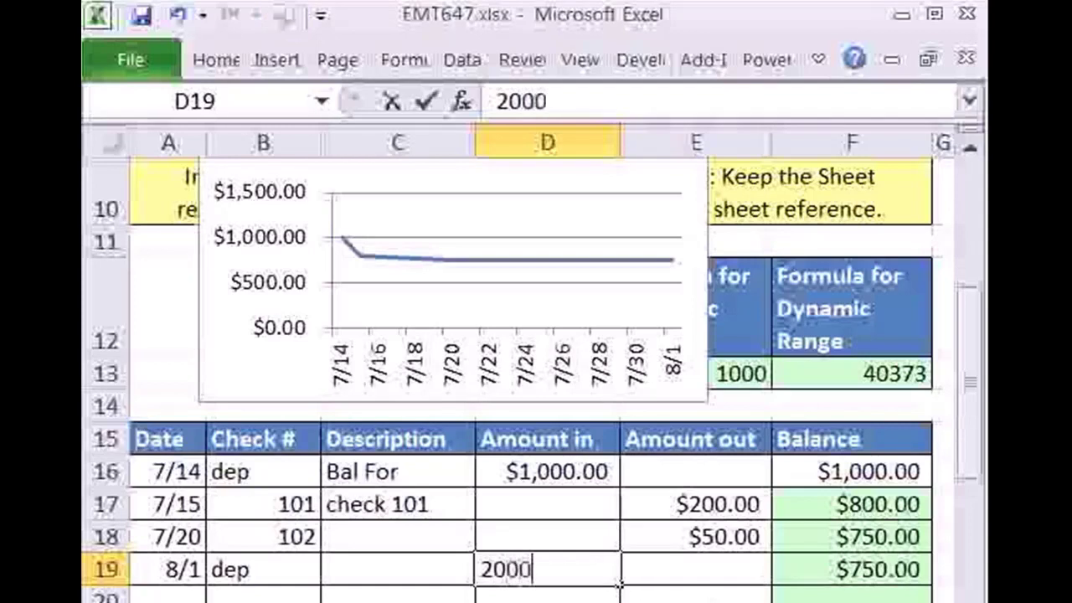
{"action": "key", "text": "ctrl+Return"}
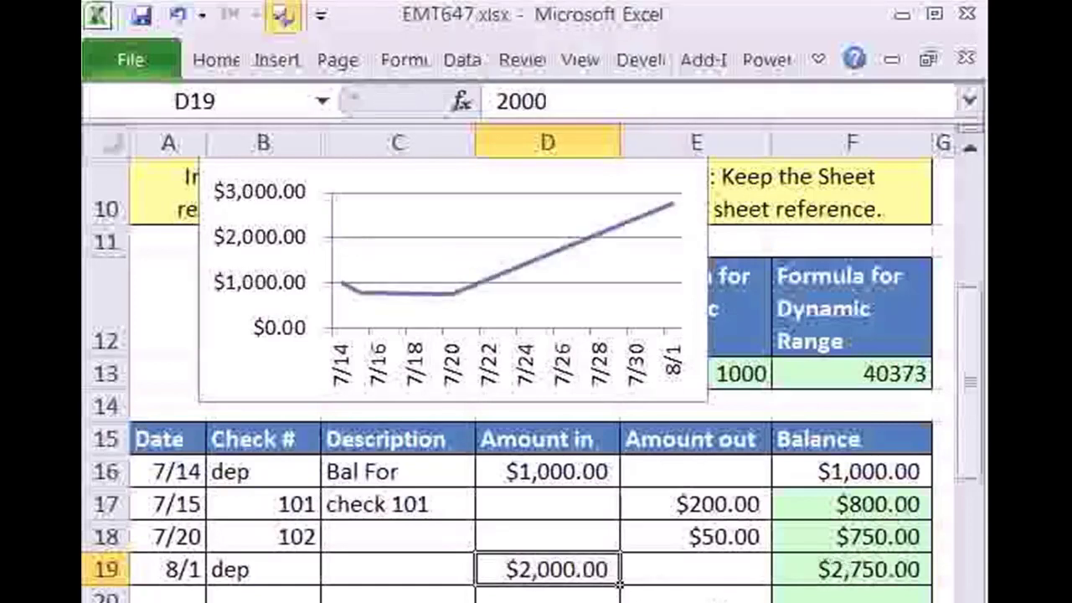
- Add a register entry in row 20 dated 8/2 with check number 103 and an amount out of 1500
{"action": "left_click", "coordinate": [186, 594]}
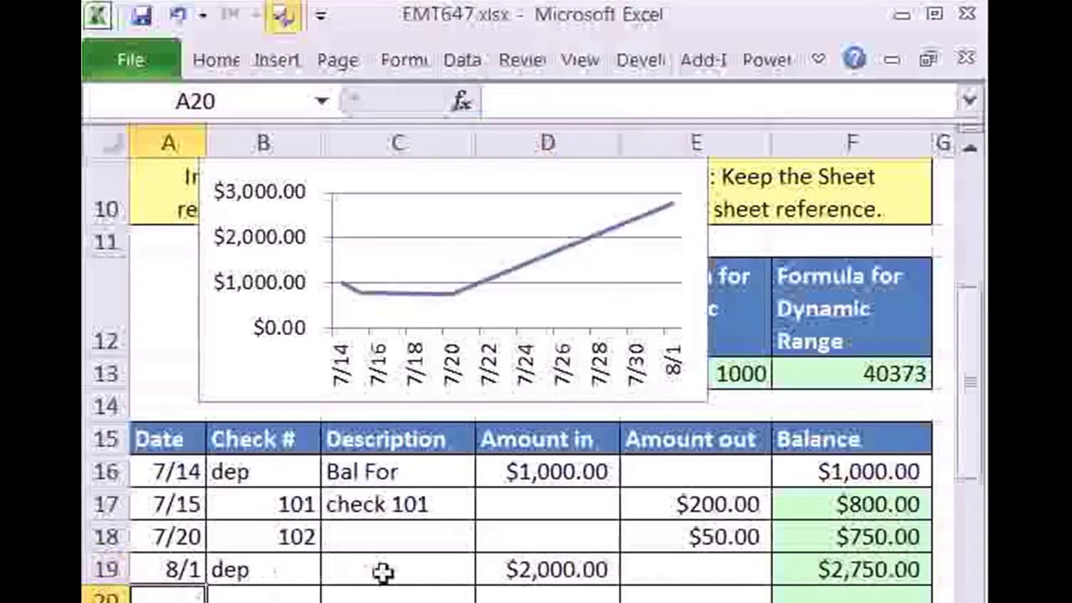
{"action": "type", "text": "8/2"}
{"action": "key", "text": "Tab"}
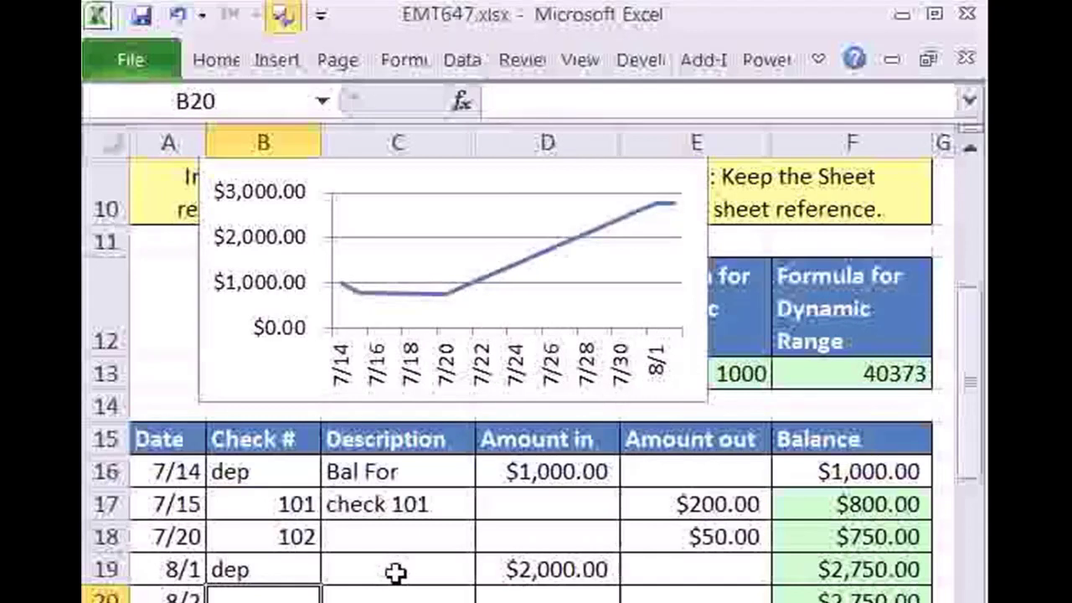
{"action": "type", "text": "10"}
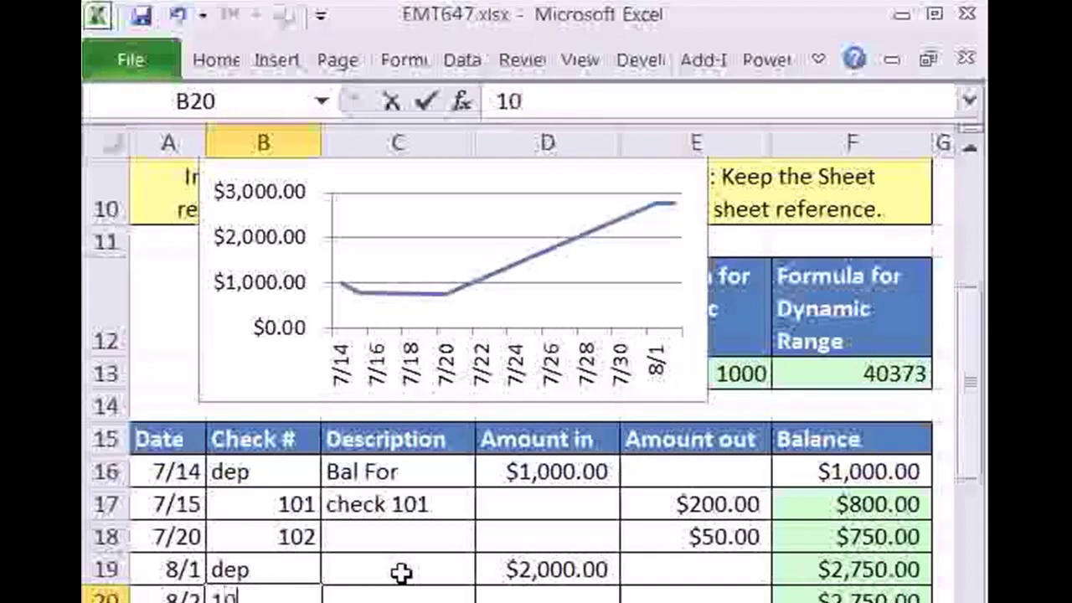
{"action": "key", "text": "Tab"}
{"action": "key", "text": "Tab"}
{"action": "key", "text": "Tab"}
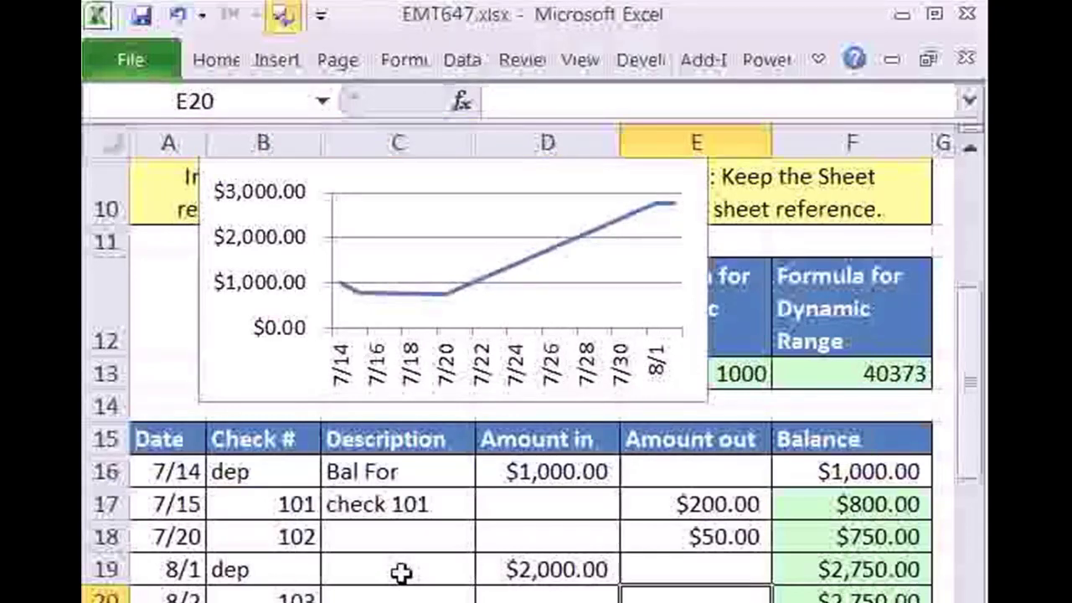
{"action": "type", "text": "1500"}
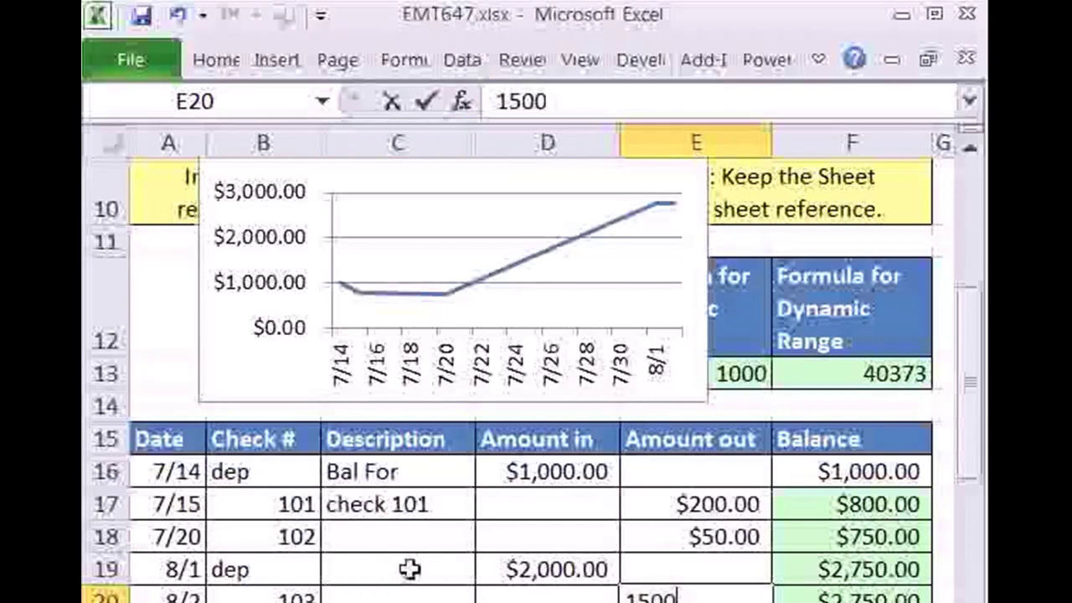
{"action": "key", "text": "ctrl+Return"}
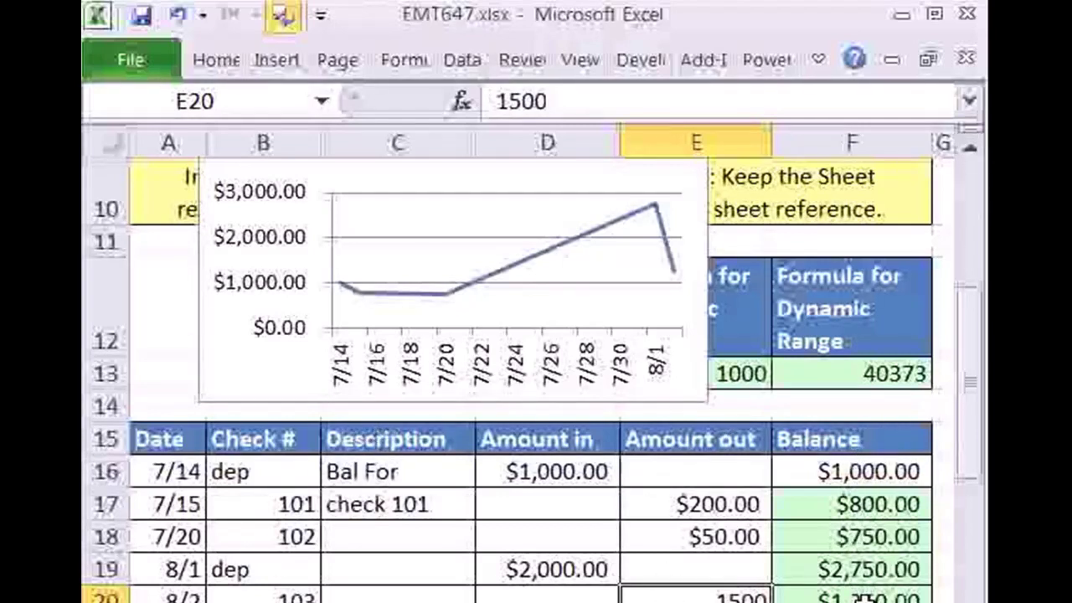
- Move the Balance chart off the helper cells to inspect the formulas in D13, E13 and F13, and put it back above the register
{"action": "scroll", "coordinate": [754, 511], "scroll_direction": "up", "scroll_amount": 1}
{"action": "left_click_drag", "start_coordinate": [616, 230], "coordinate": [624, 559]}
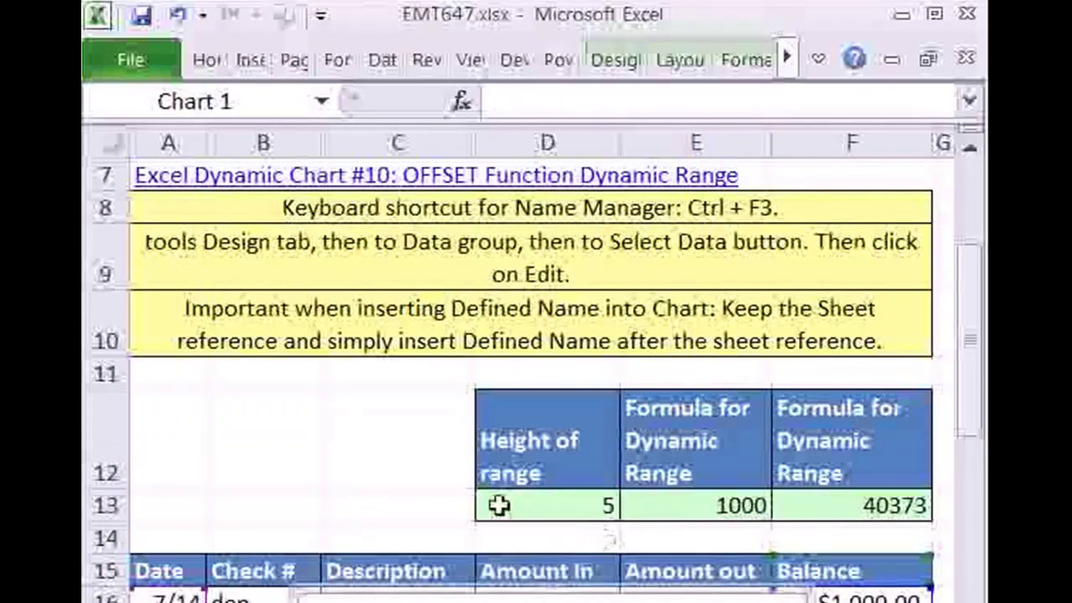
{"action": "left_click", "coordinate": [503, 505]}
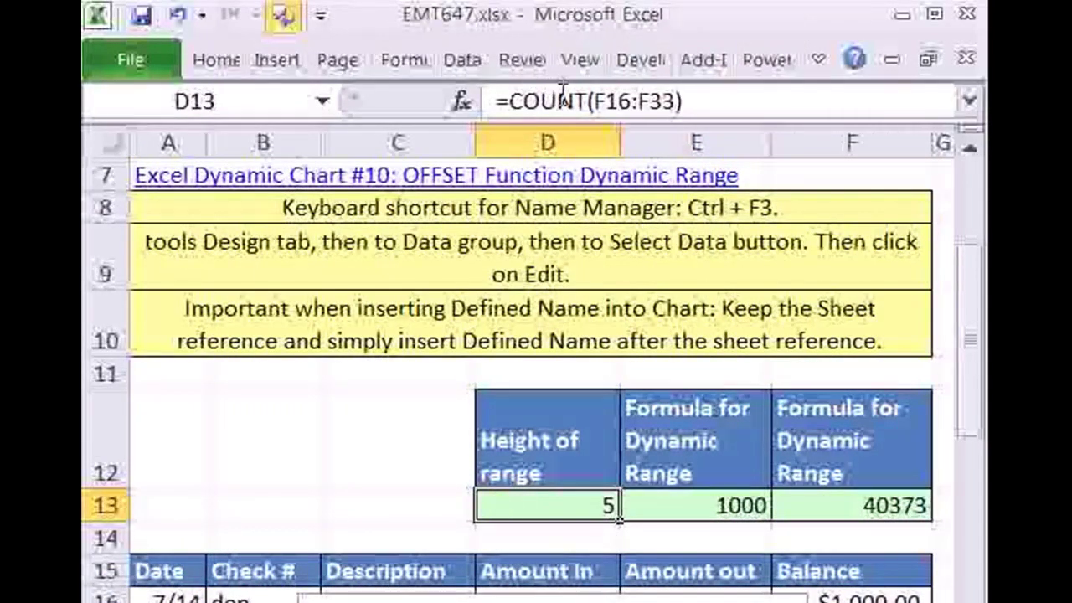
{"action": "left_click", "coordinate": [708, 508]}
{"action": "left_click", "coordinate": [851, 506]}
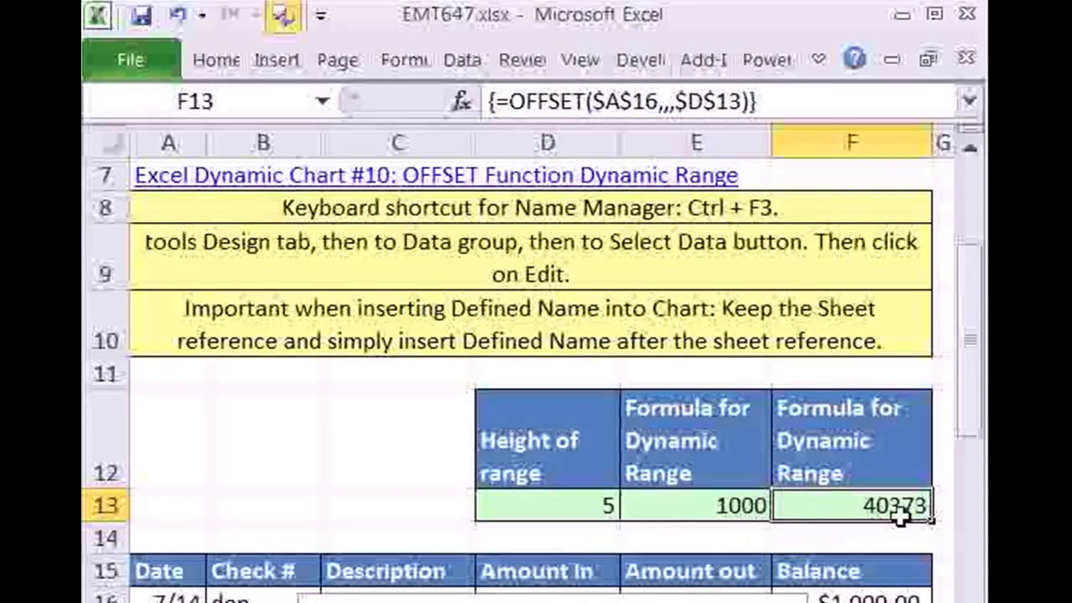
{"action": "left_click_drag", "start_coordinate": [692, 577], "coordinate": [596, 273]}
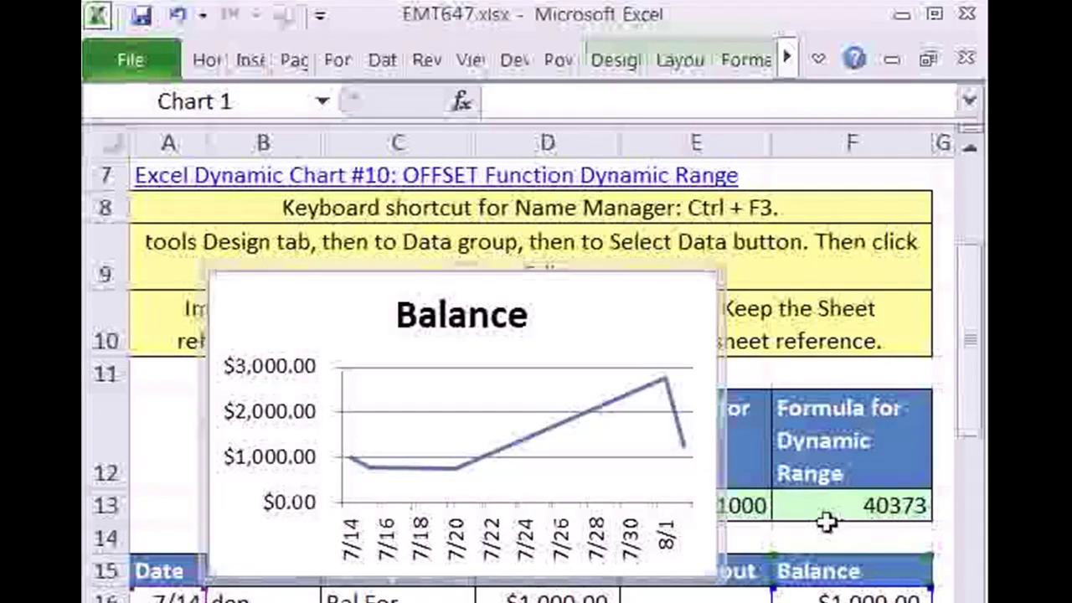
- Show the full SERIES formula of the Balance chart's line and highlight its EMT647.xlsx!Date_ reference
{"action": "left_click", "coordinate": [553, 441]}
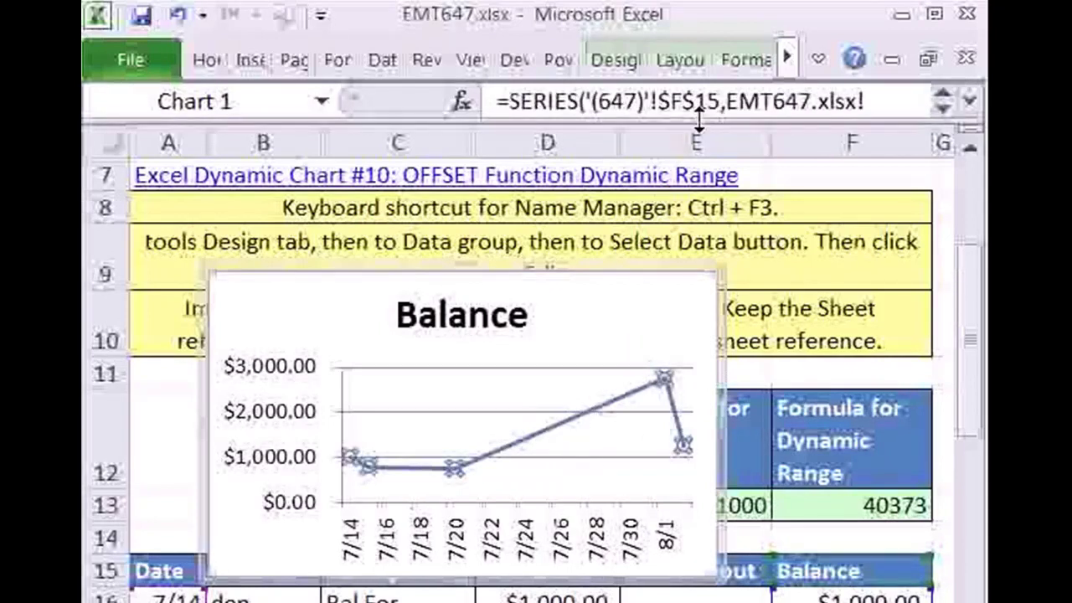
{"action": "left_click_drag", "start_coordinate": [698, 121], "coordinate": [709, 187]}
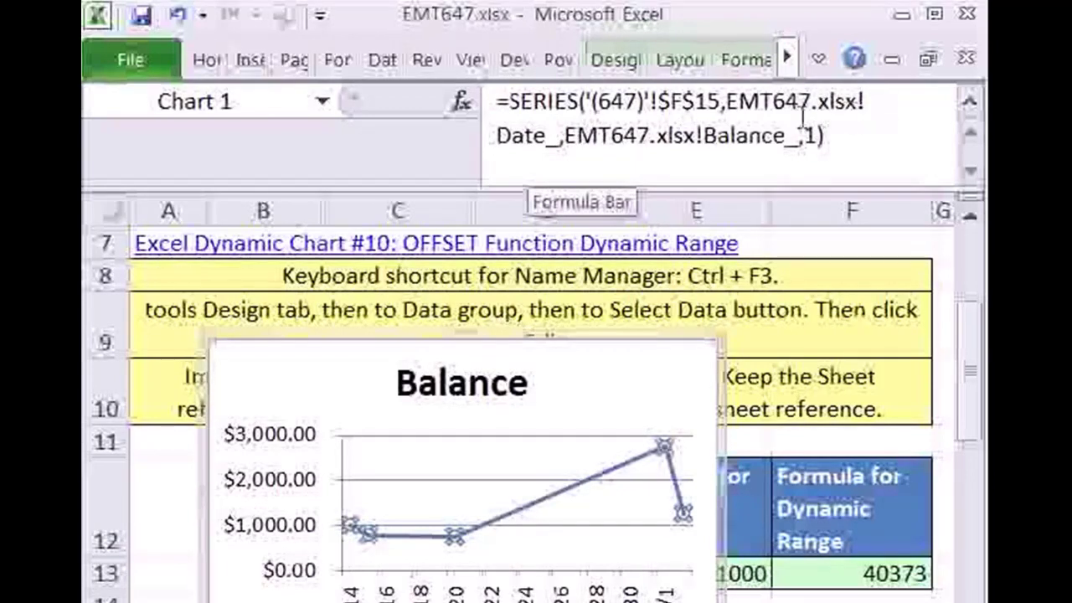
{"action": "left_click_drag", "start_coordinate": [731, 104], "coordinate": [582, 138]}
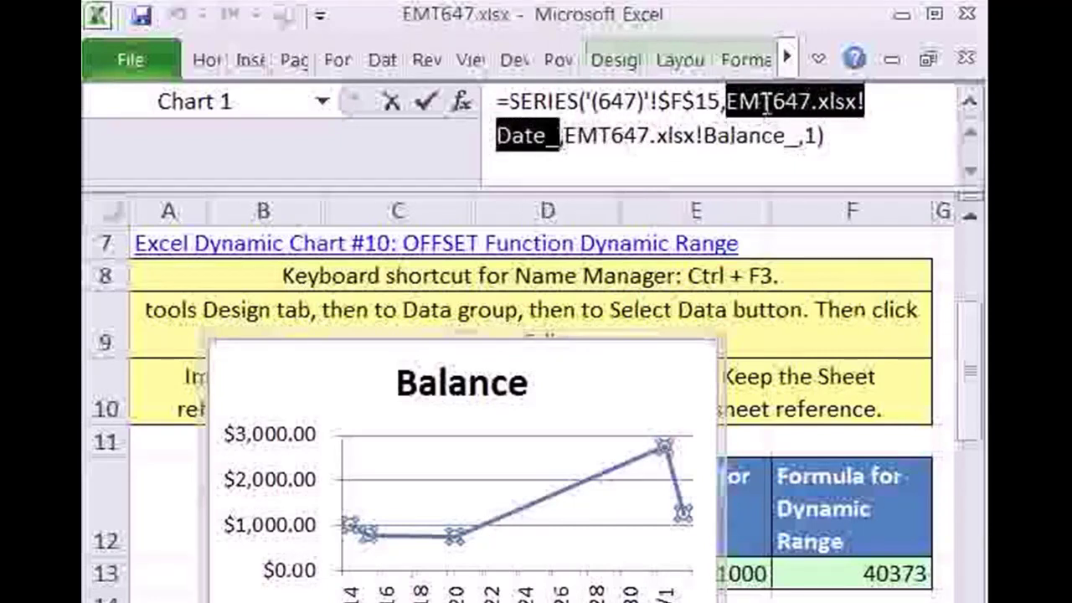